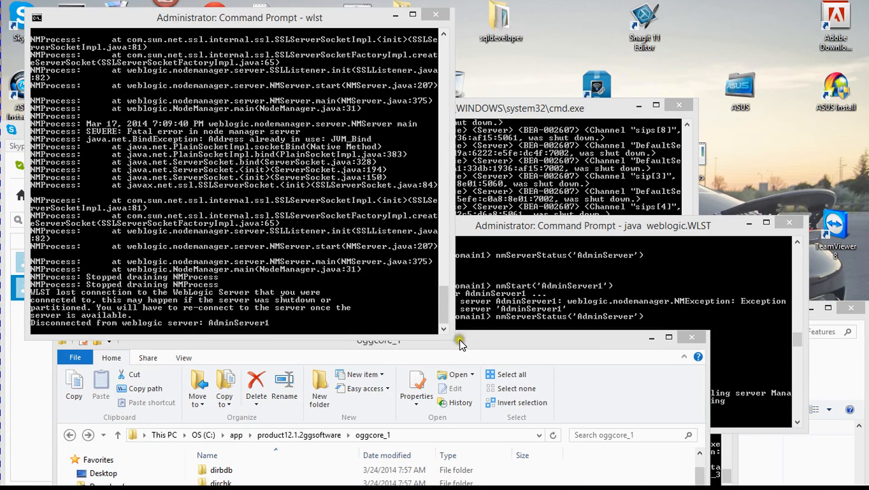
- Raise the oggcore_1 folder window above the command prompts and preview Maxthon's browser windows
drag(461, 344, 453, 253)
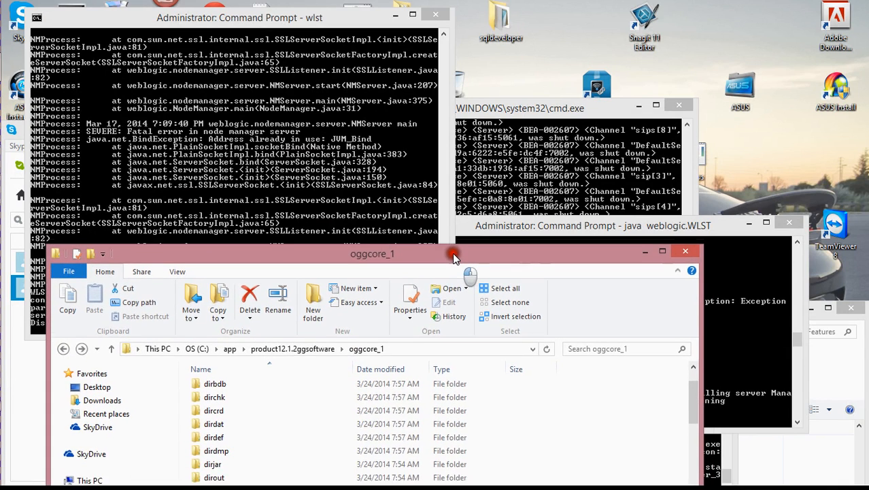
mouse_move(4, 184)
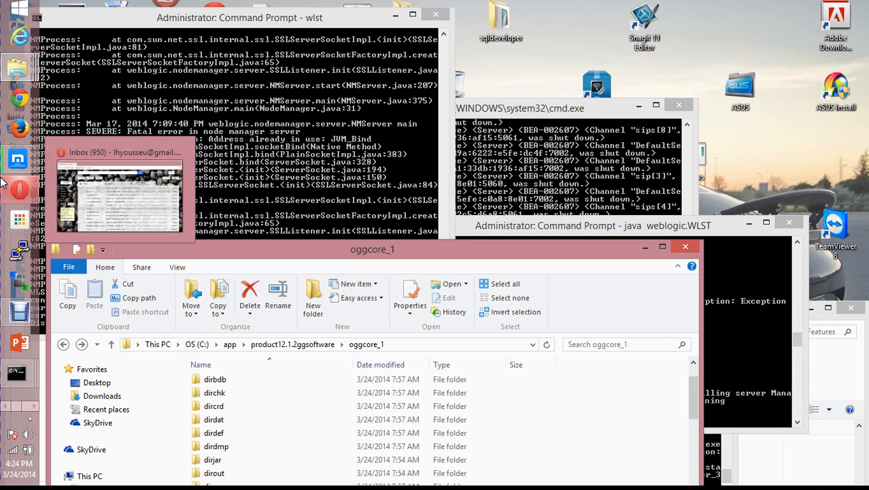
mouse_move(18, 162)
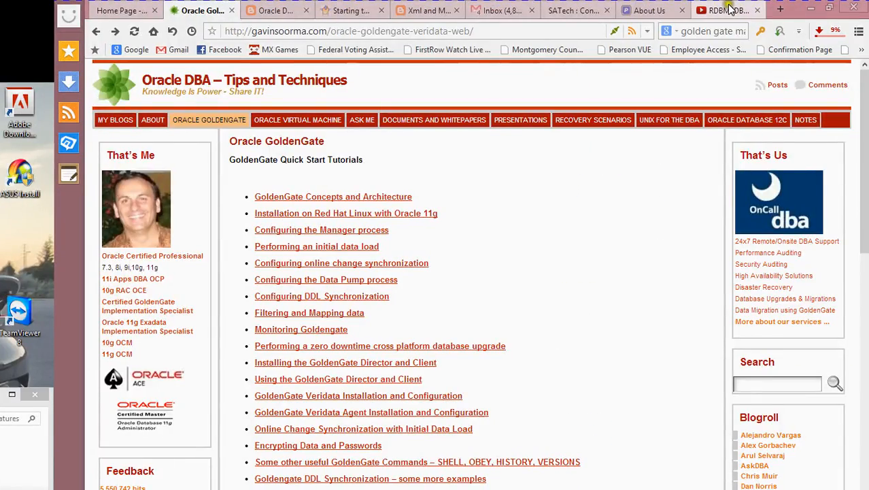
- Load google in the About Us tab's address bar
click(728, 9)
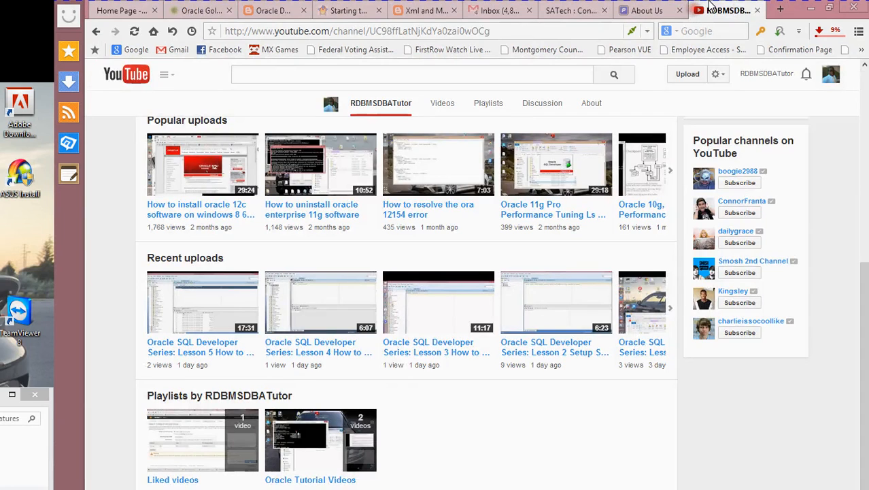
click(646, 10)
click(511, 31)
text(google)
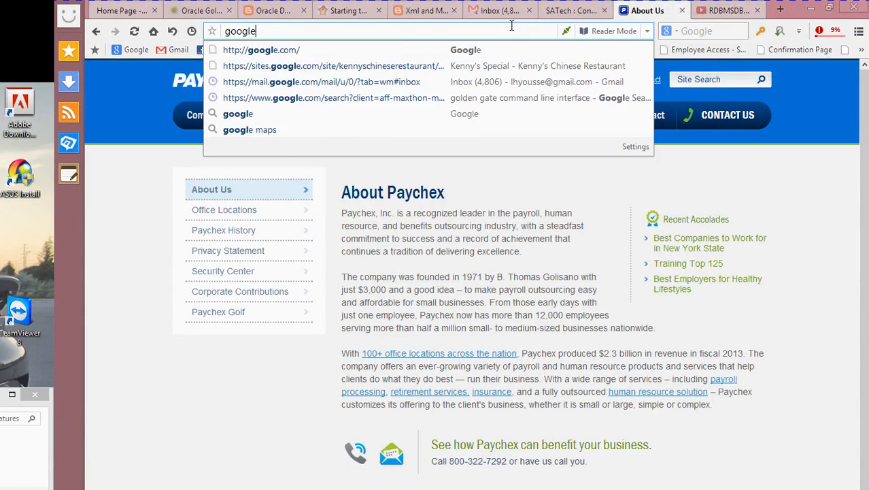
key(Return)
- Load the autocompleted oracle.com, close the Paychex About Us tab, and show the Oracle tab
click(476, 31)
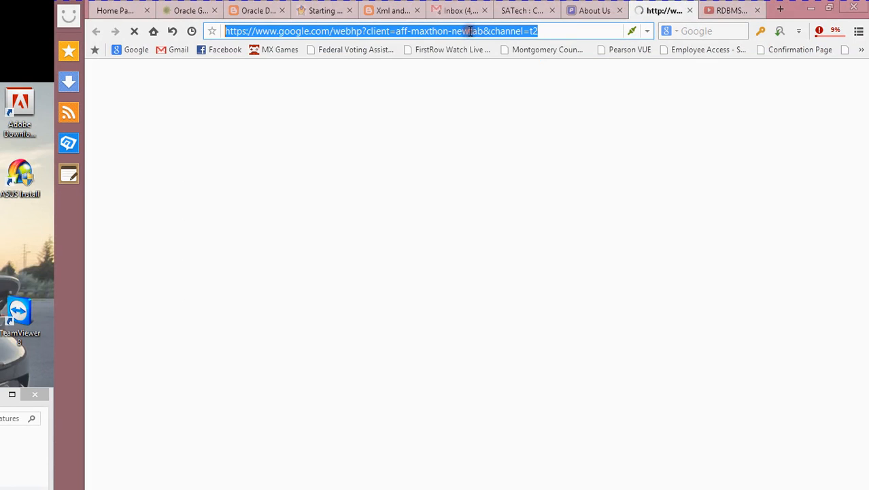
text(oracl)
key(Return)
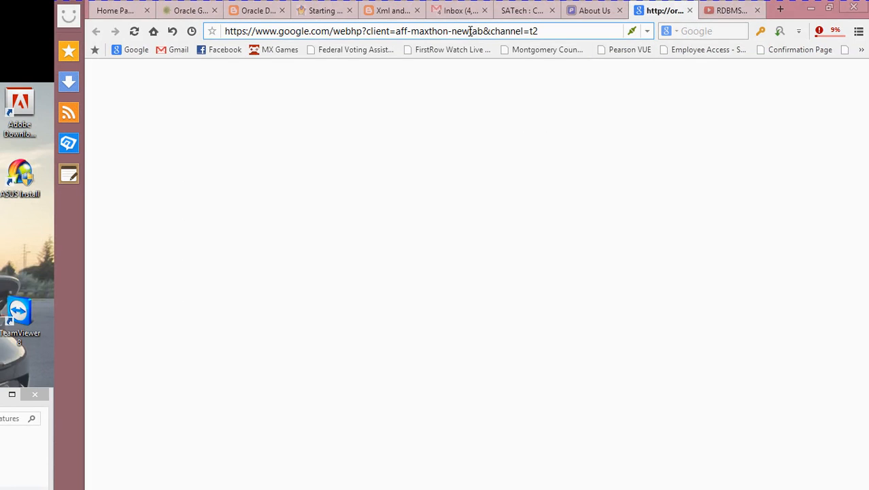
click(612, 9)
click(618, 10)
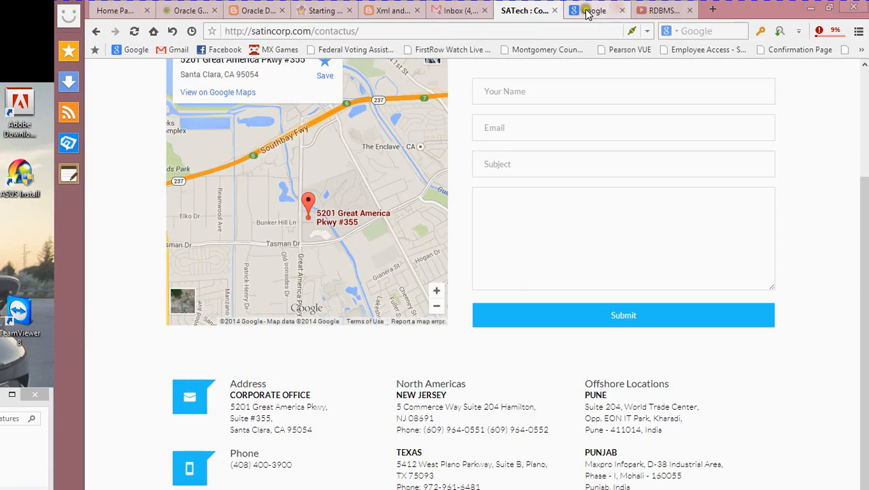
click(588, 11)
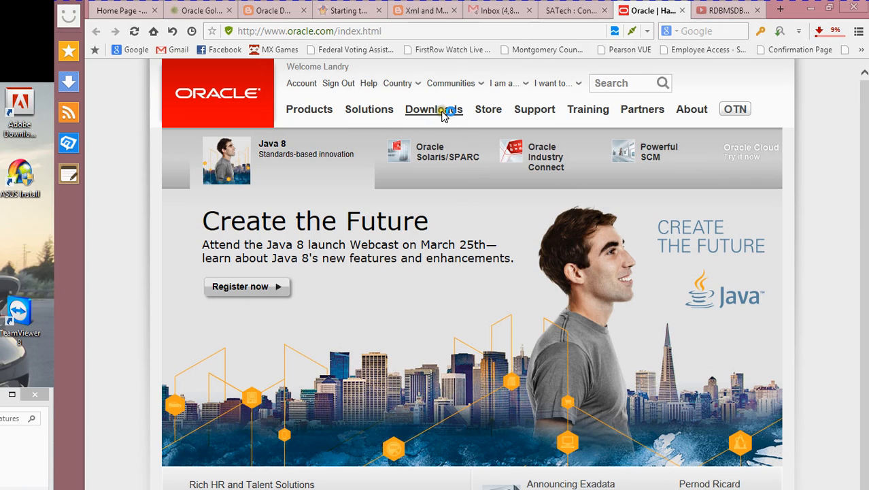
- From the Downloads menu, open 'Oracle Fusion Middleware (includes Oracle WebLogic Server)'
click(440, 110)
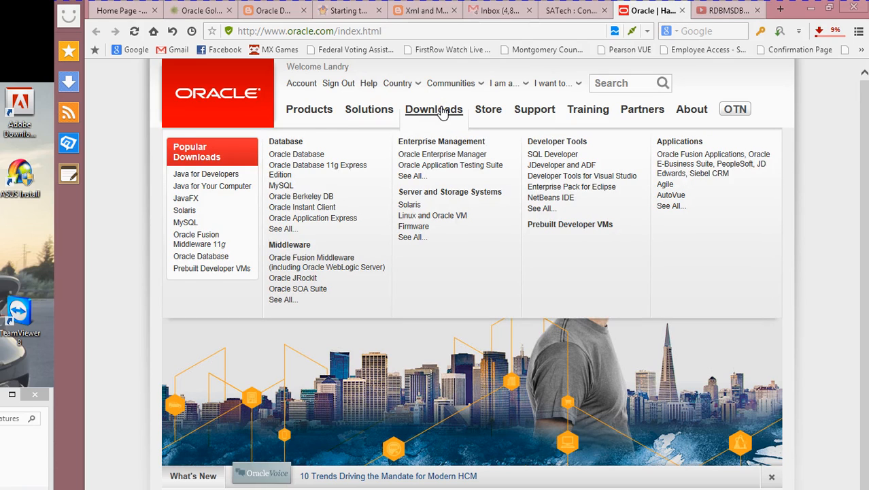
click(301, 268)
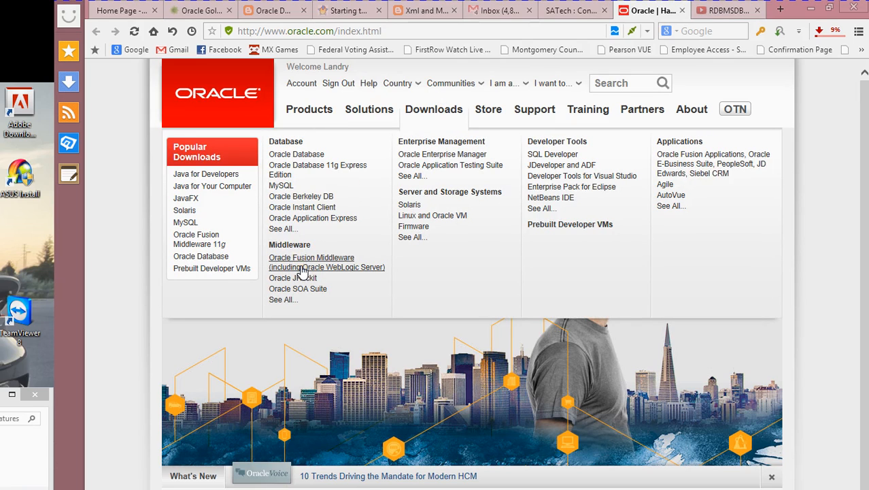
click(300, 262)
click(301, 265)
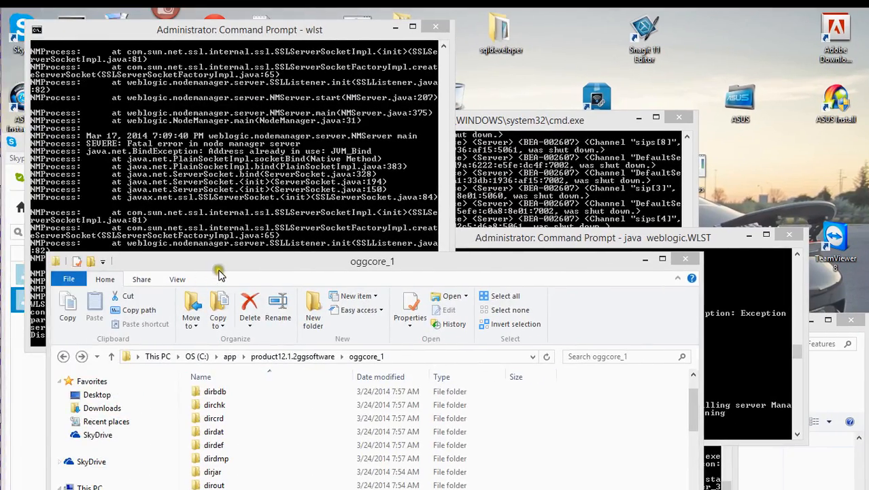
- Move the Explorer window up, browse drive C: via the app folder, and open C:\Oracle
drag(219, 274, 285, 89)
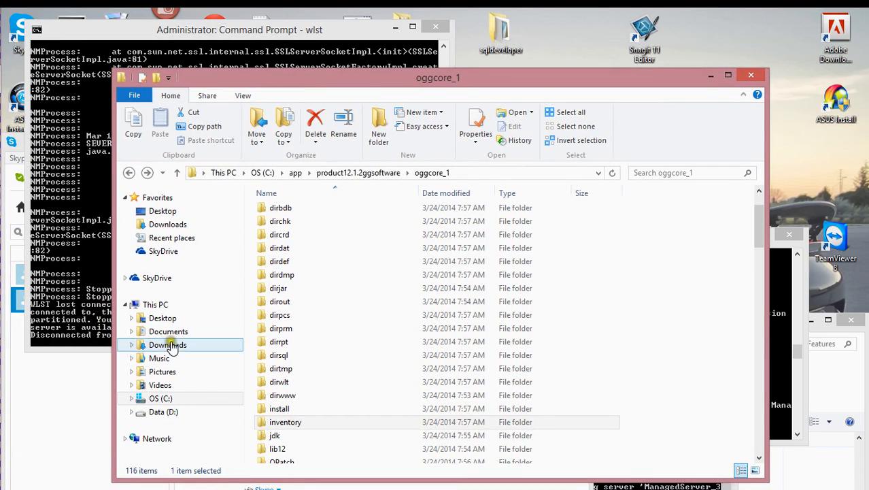
click(164, 400)
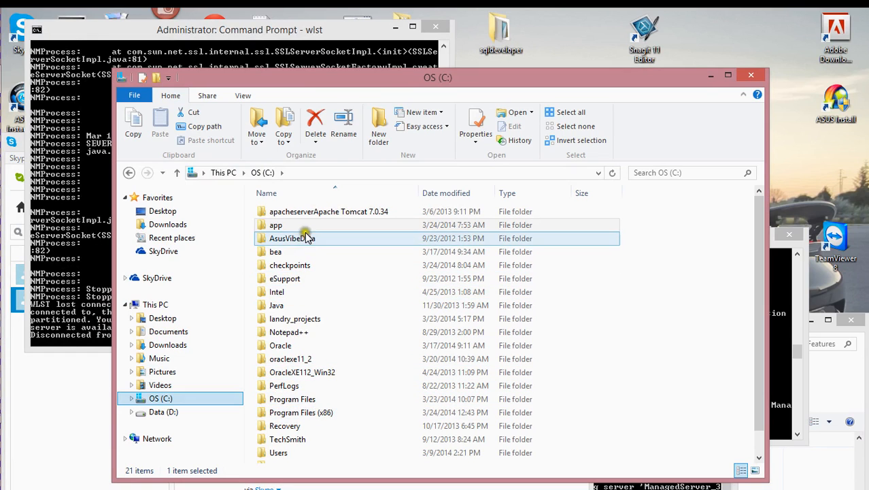
double_click(305, 225)
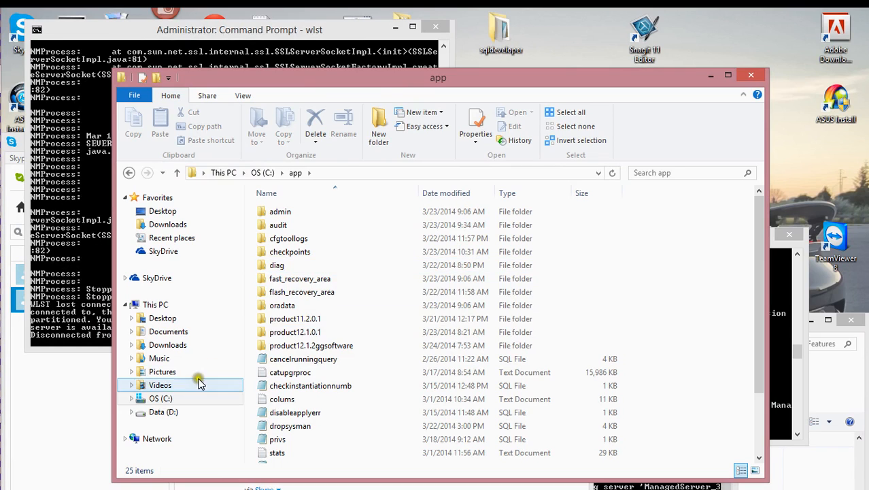
click(161, 397)
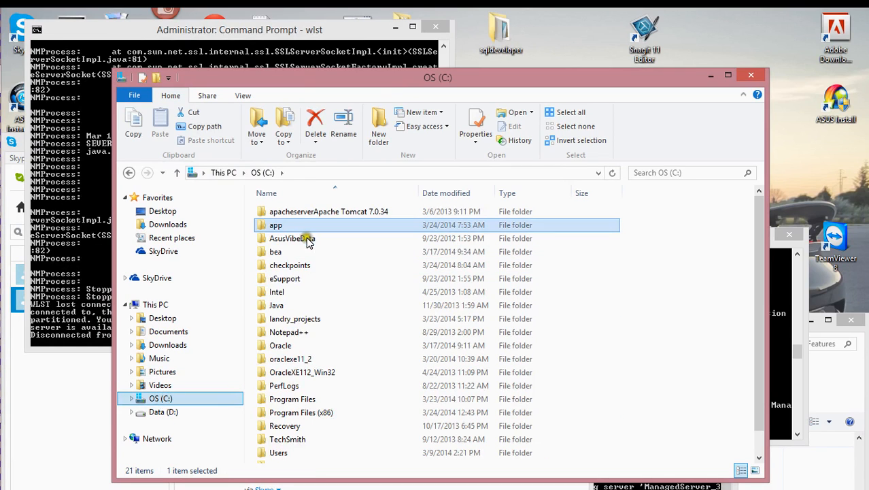
click(294, 242)
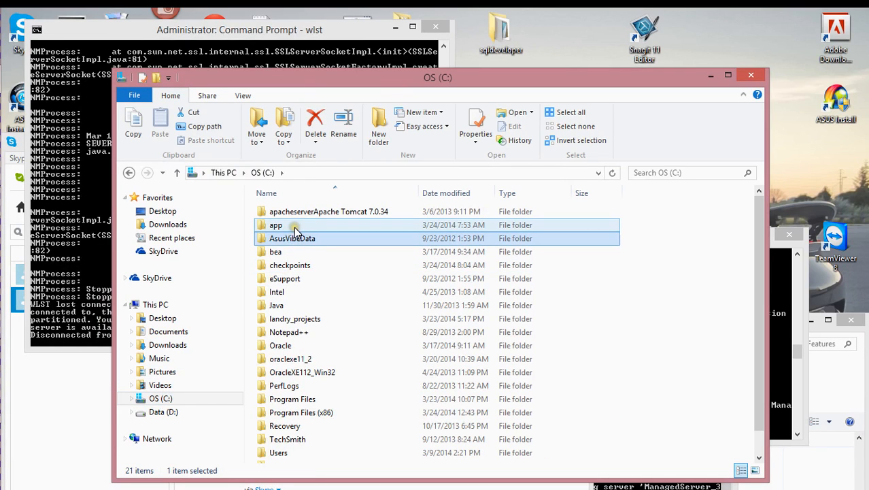
double_click(289, 346)
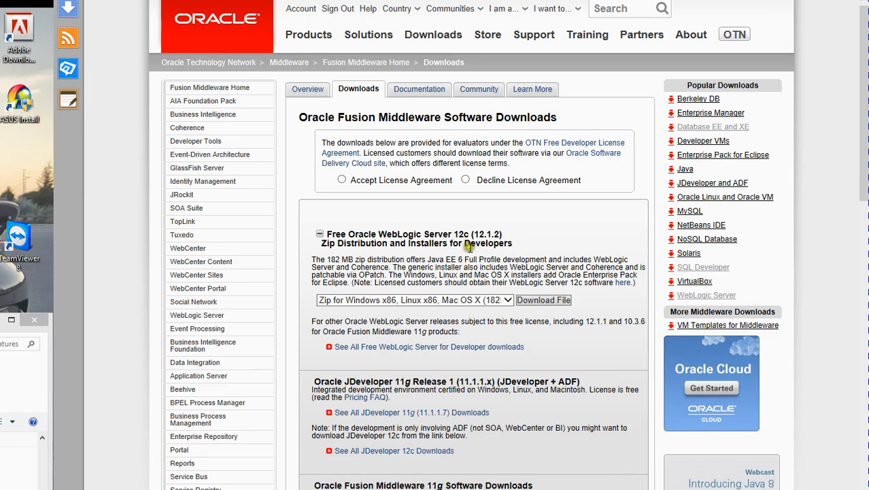
- Follow 'See All Free WebLogic Server for Developer downloads' to the 12.1.2 installers page
click(394, 352)
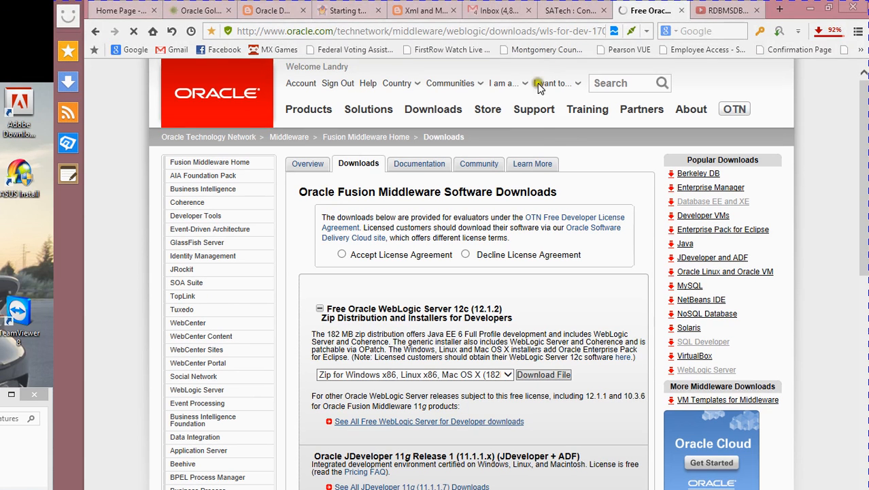
click(512, 295)
click(506, 301)
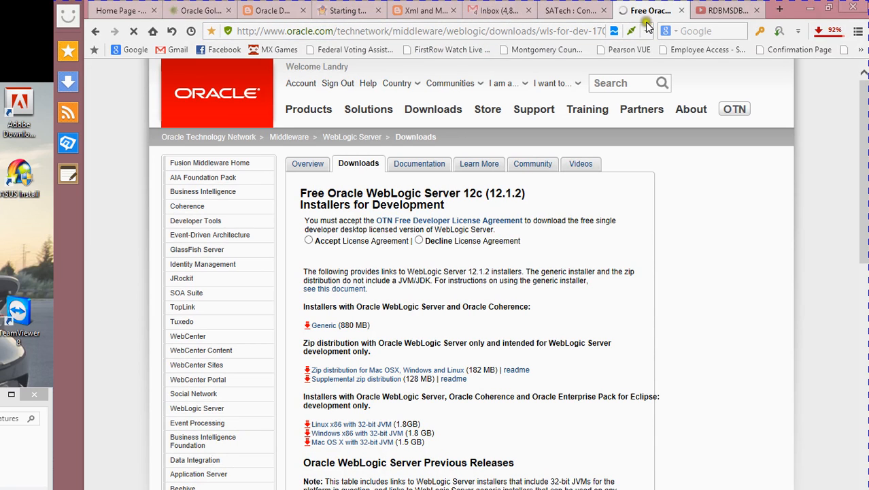
mouse_move(575, 82)
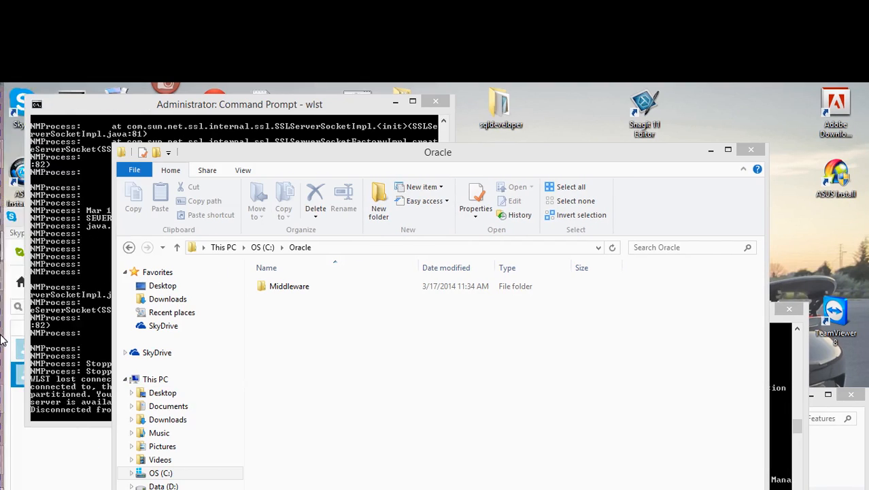
- Launch Oracle Enterprise Pack for Eclipse QuickStart from the taskbar and arrange it beside C:\Oracle
mouse_move(2, 339)
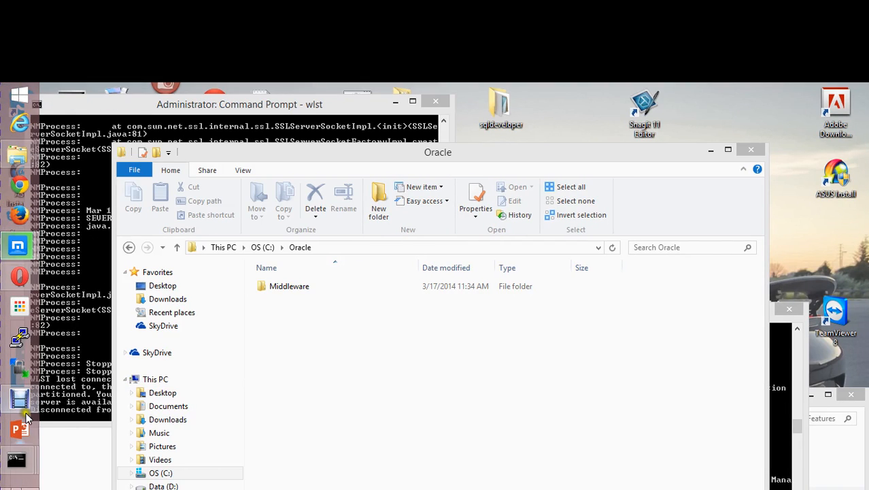
click(31, 473)
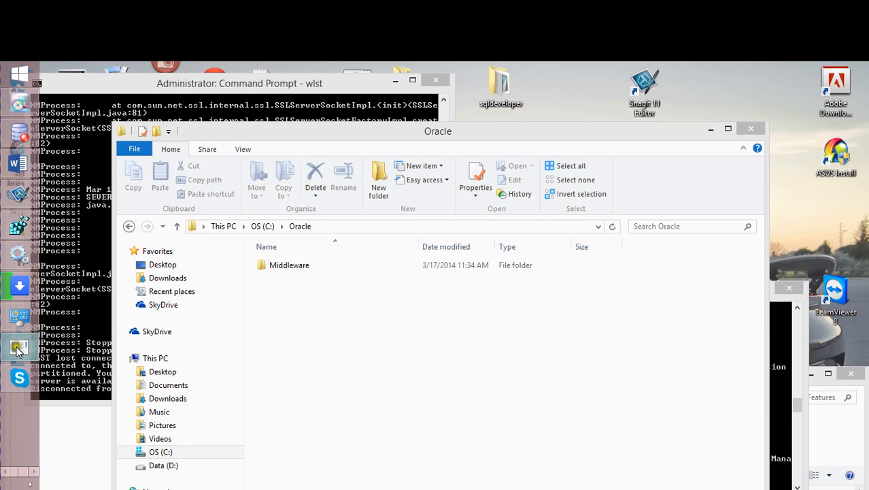
mouse_move(23, 318)
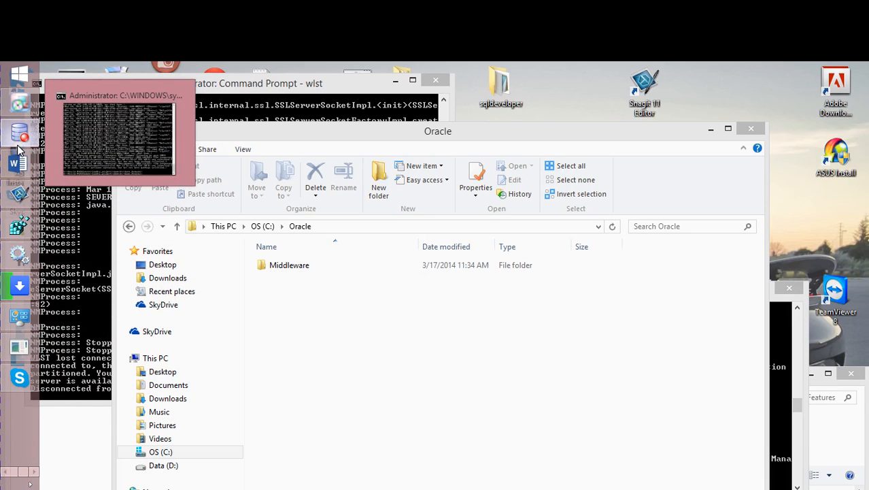
click(22, 106)
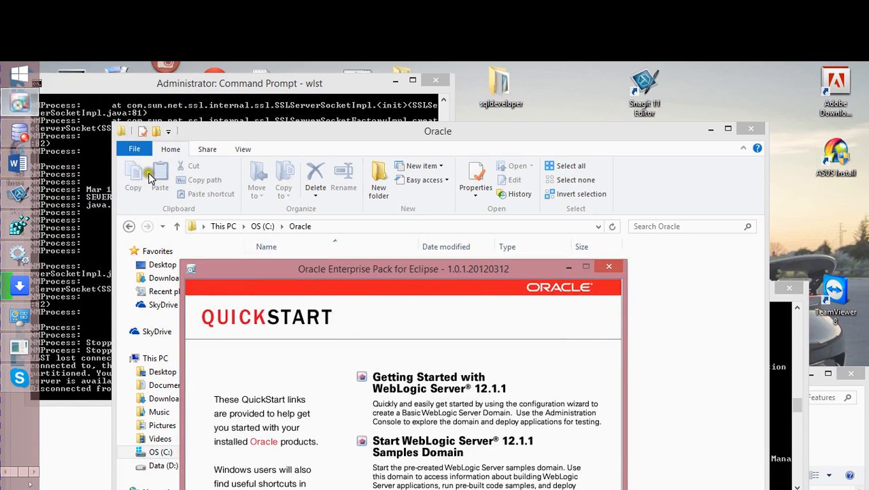
drag(328, 273, 508, 156)
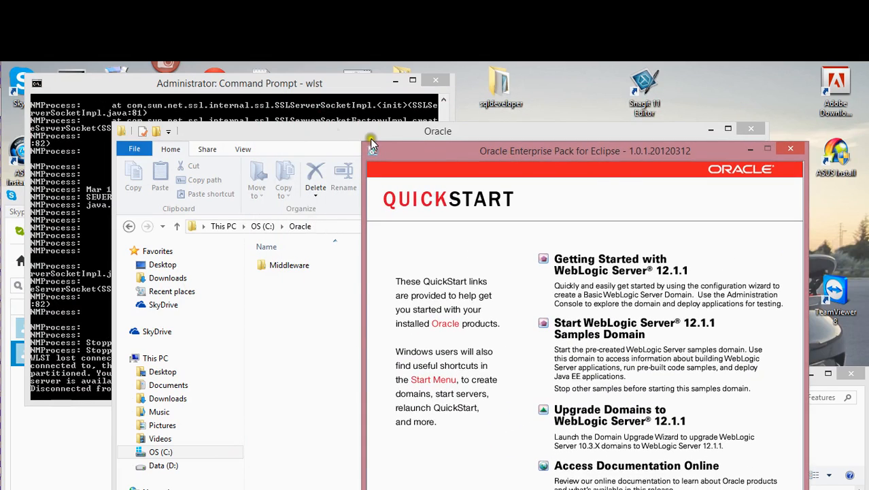
drag(320, 130, 194, 114)
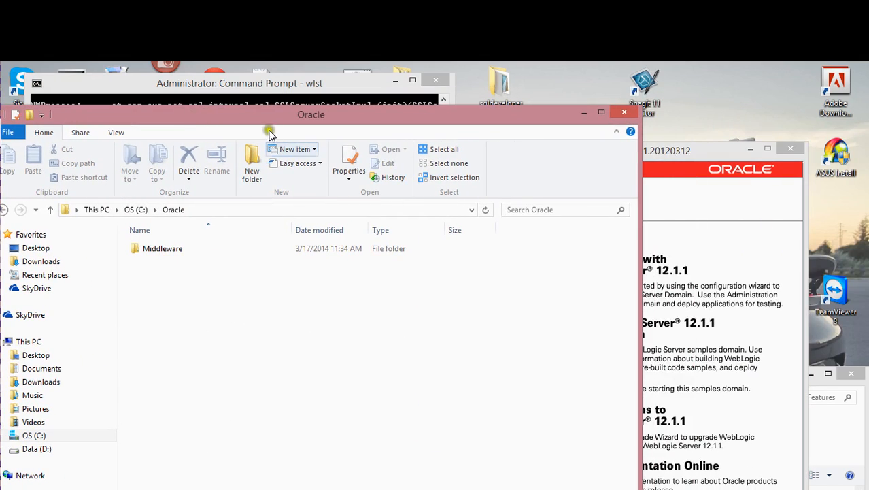
click(670, 161)
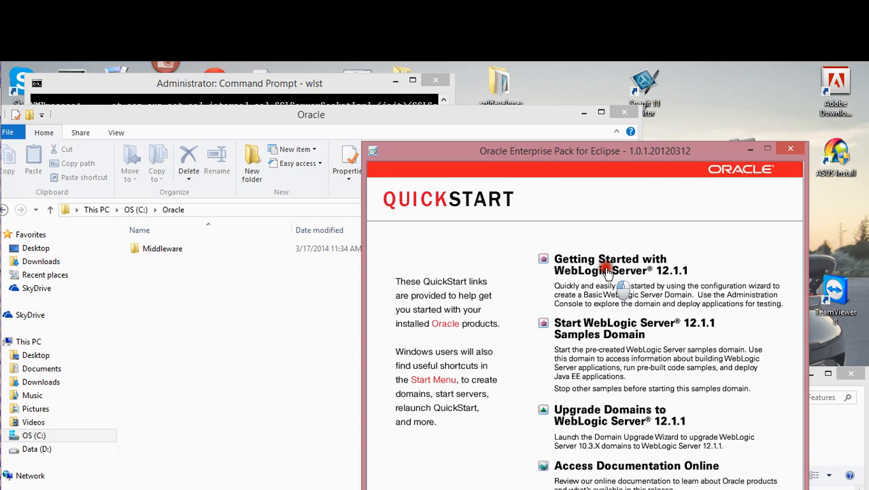
- Expand the WebLogic Server 12.1.1 and 10.3.6 installer download lists
scroll(663, 353, down, 2)
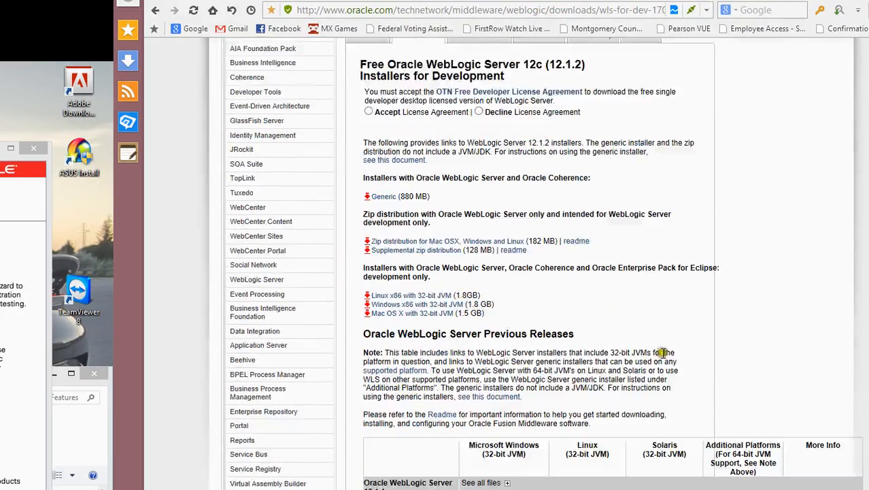
scroll(662, 352, down, 1)
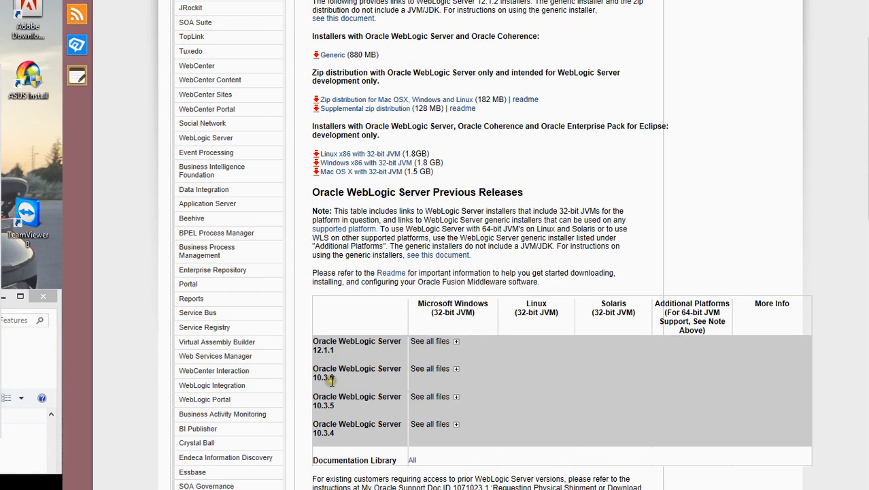
click(455, 342)
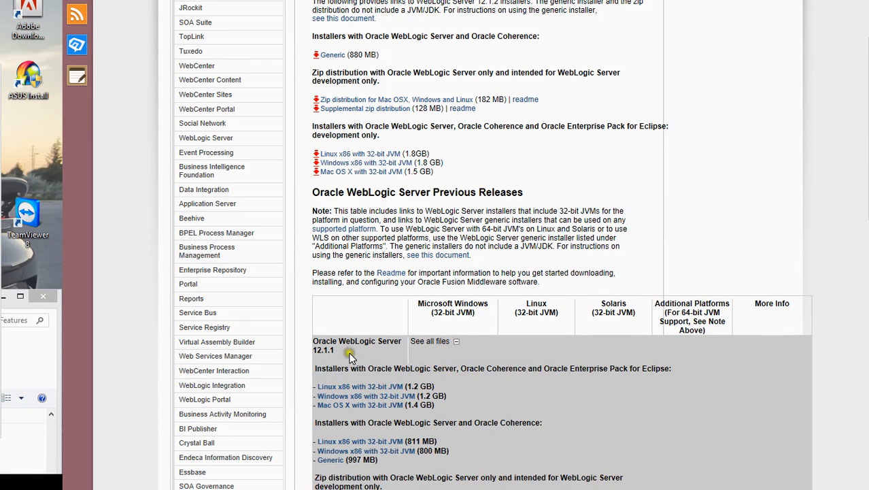
scroll(436, 360, down, 2)
scroll(482, 376, down, 2)
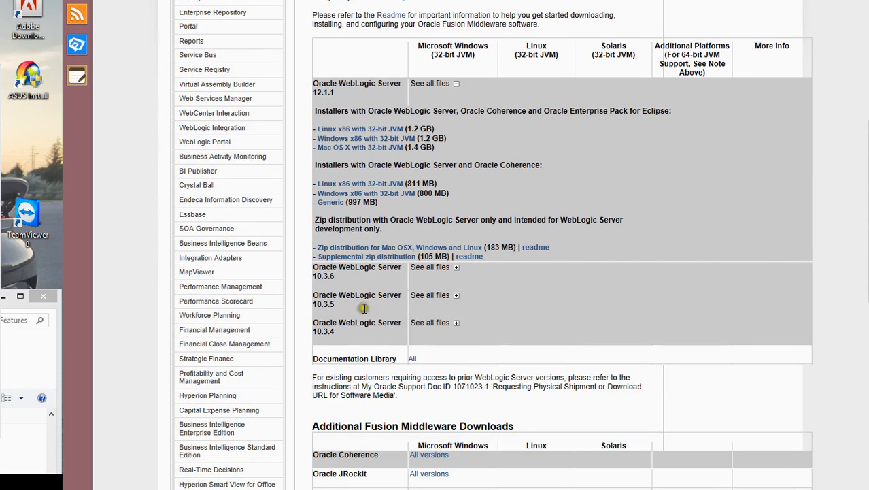
click(457, 268)
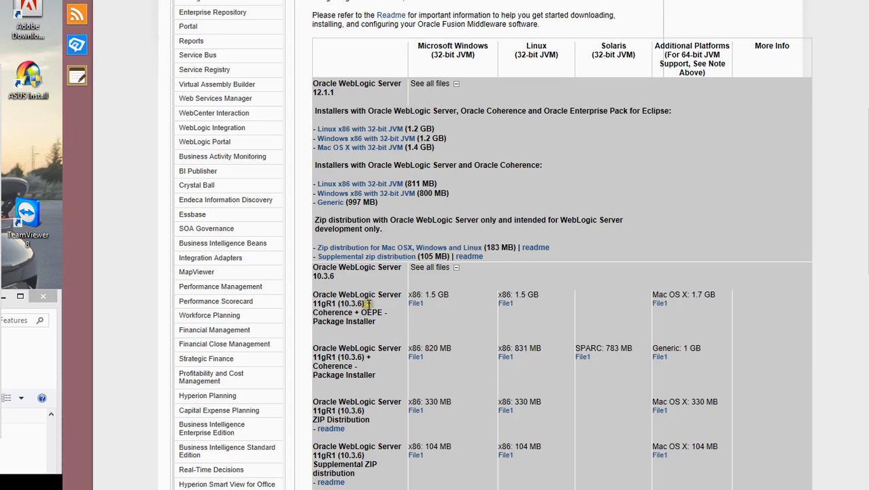
- Download the Windows File1 for the 10.3.6 + Coherence Package Installer
scroll(368, 306, down, 2)
scroll(370, 309, up, 2)
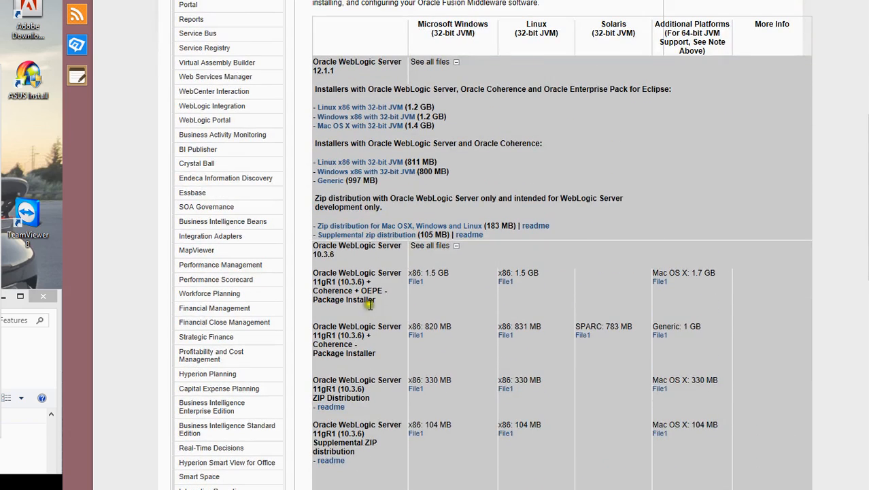
scroll(381, 292, up, 2)
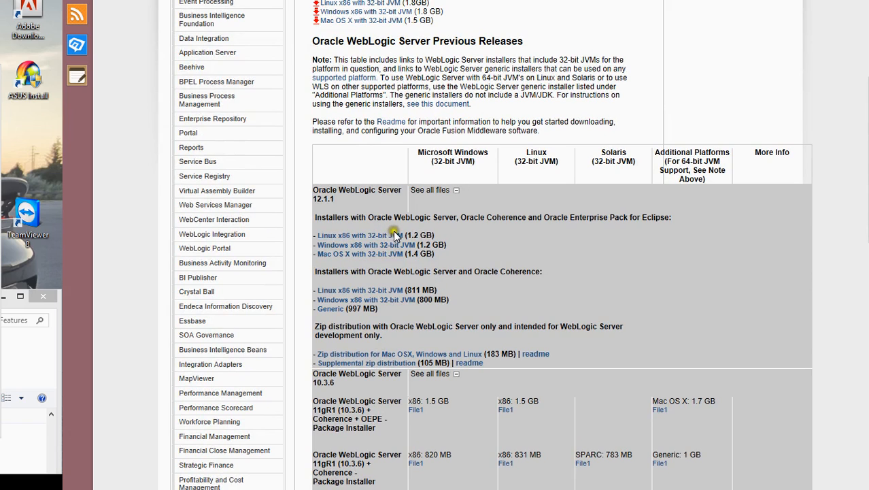
scroll(394, 235, up, 5)
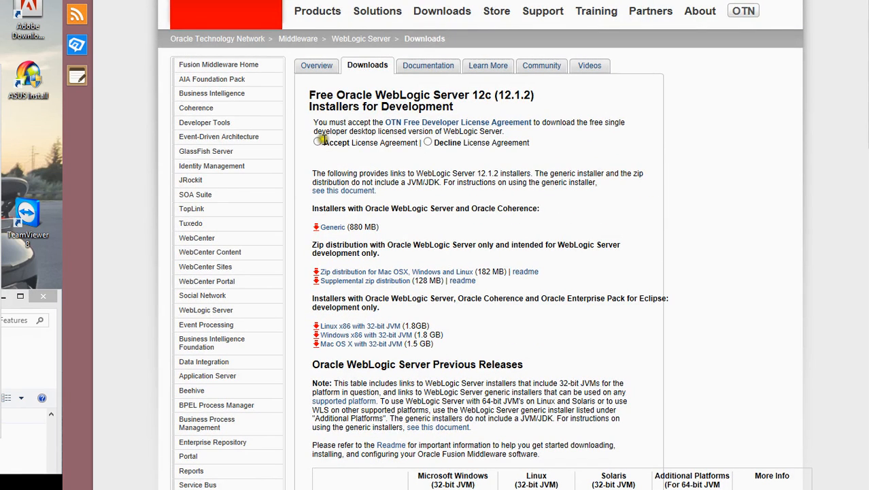
scroll(320, 141, down, 7)
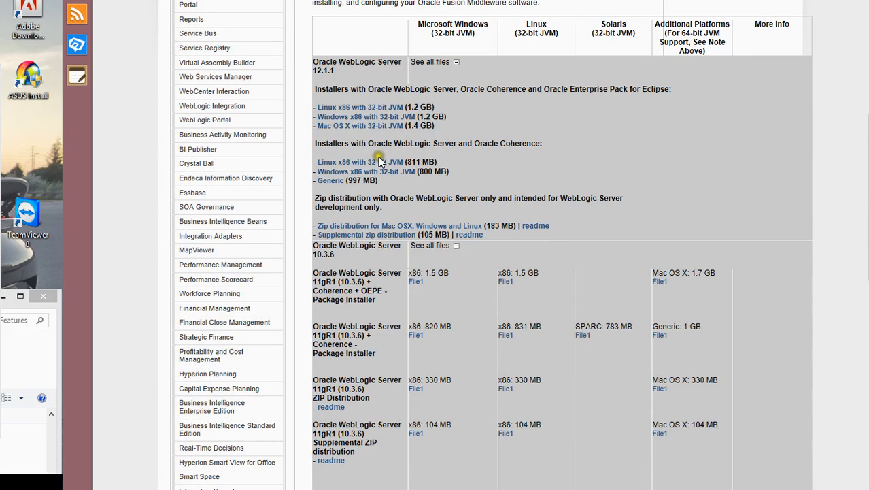
scroll(415, 143, up, 5)
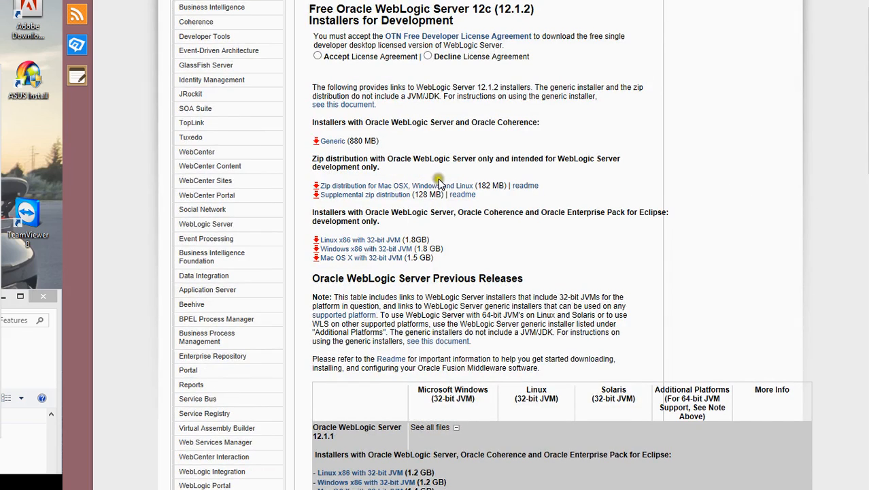
scroll(438, 182, up, 1)
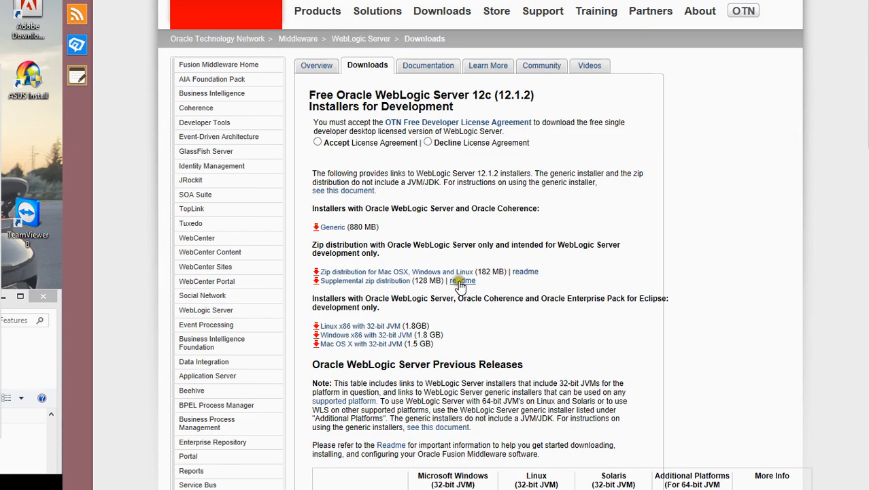
scroll(519, 300, down, 6)
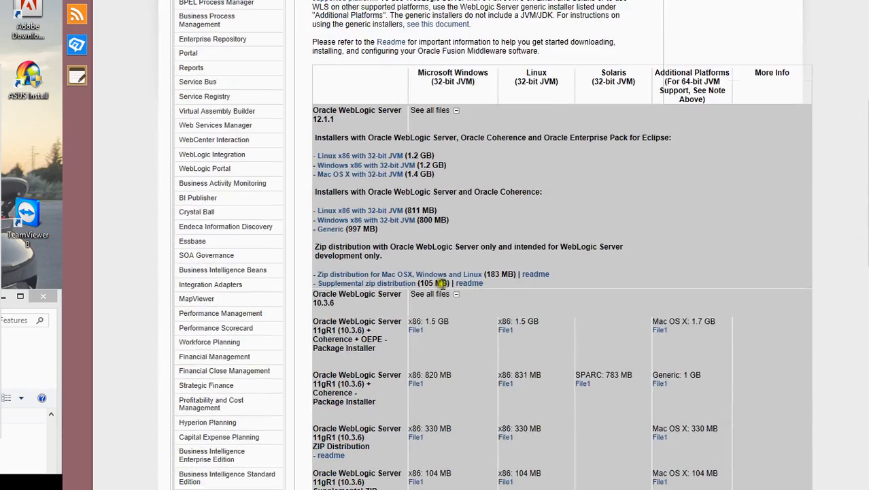
scroll(472, 239, down, 3)
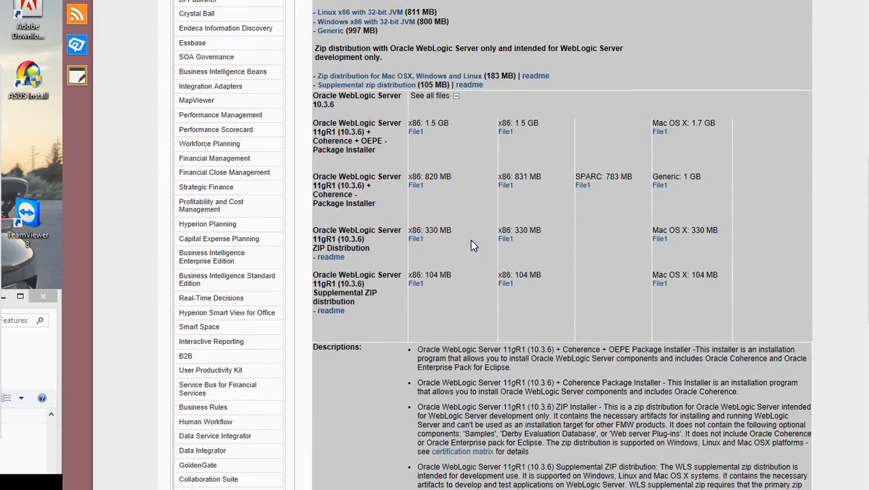
click(419, 186)
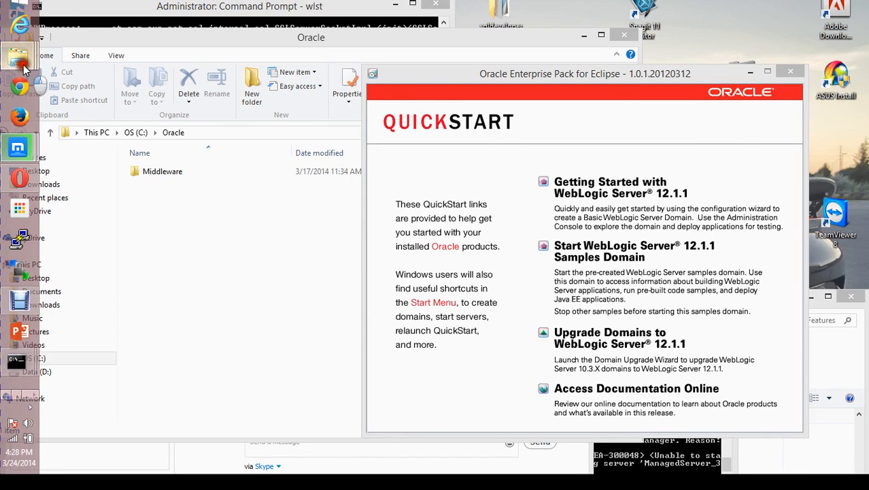
- Open the Downloads folder from the File Explorer taskbar jump list and scroll its files
mouse_move(17, 58)
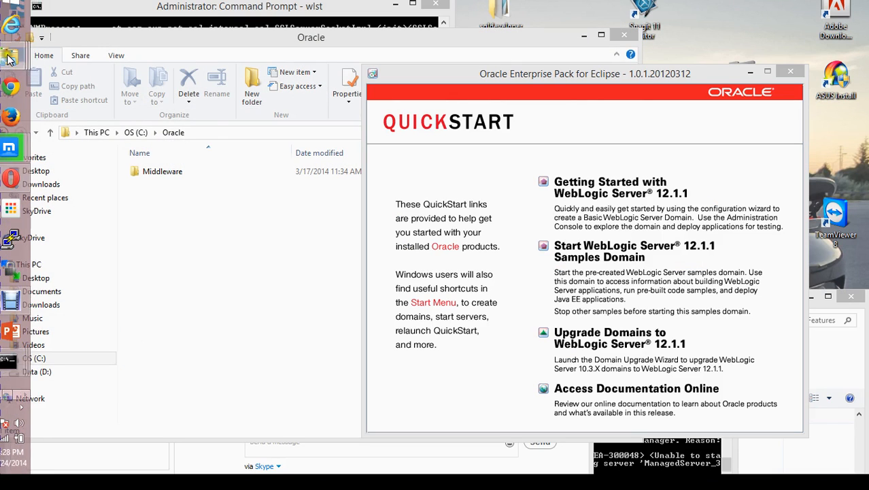
right_click(17, 57)
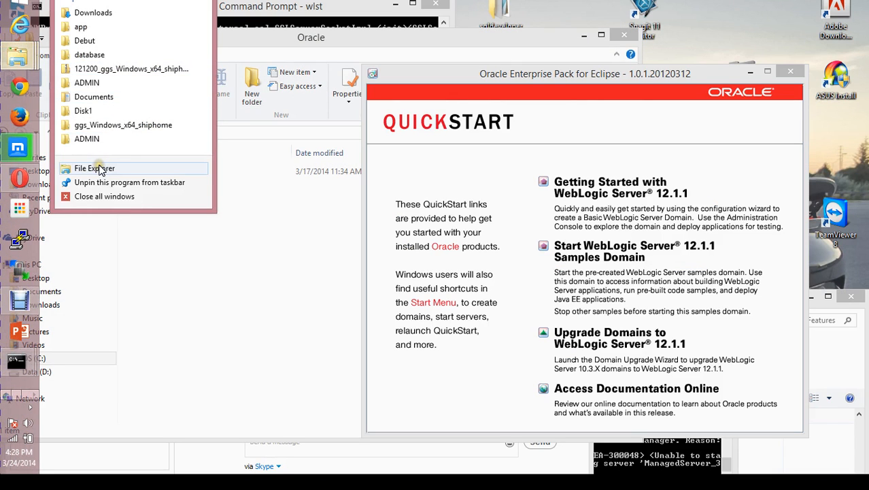
click(121, 14)
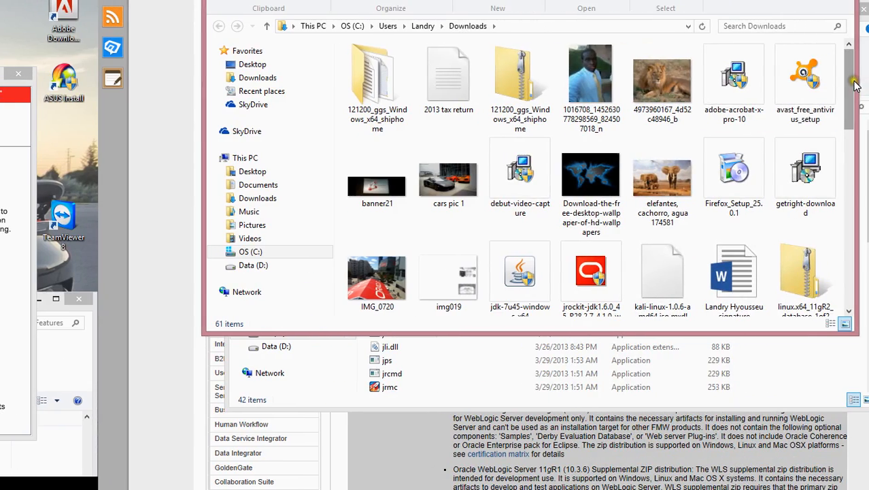
drag(864, 81, 845, 58)
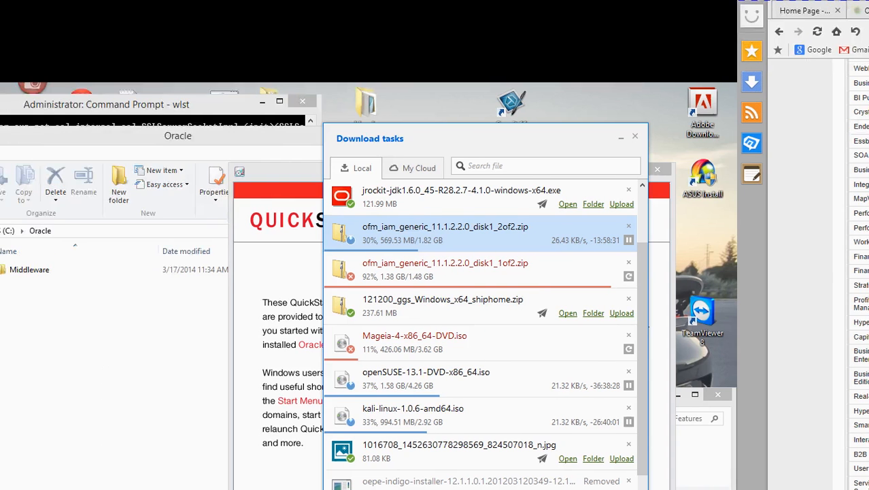
- Check the download tasks, drag Explorer, Command Prompt and Skype down, and select the oepe installer
scroll(465, 376, down, 1)
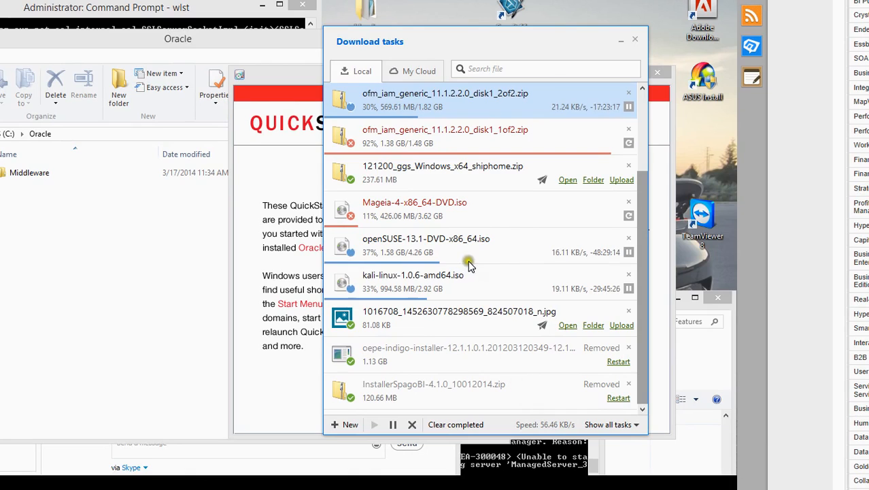
scroll(468, 262, up, 3)
drag(192, 39, 185, 306)
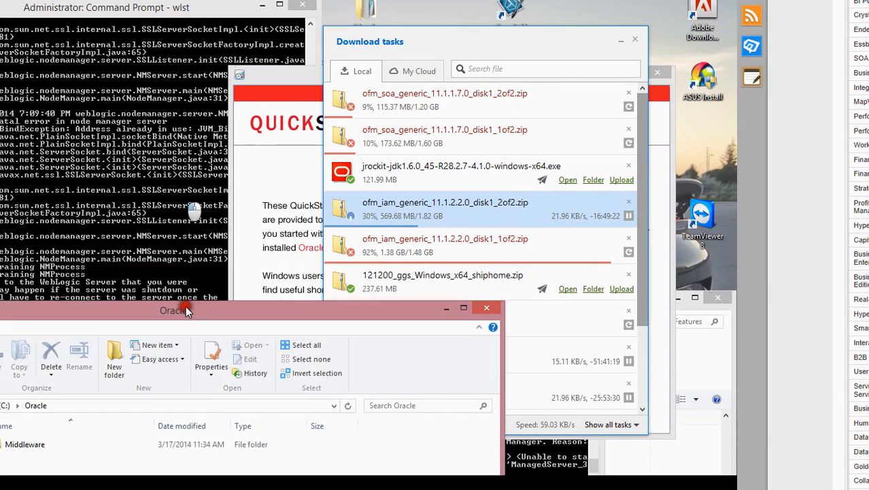
drag(164, 16, 168, 348)
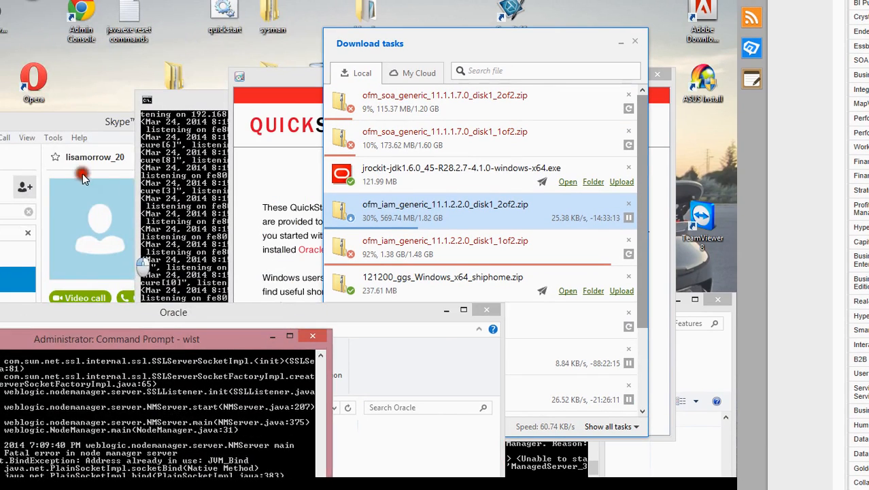
drag(50, 118, 78, 426)
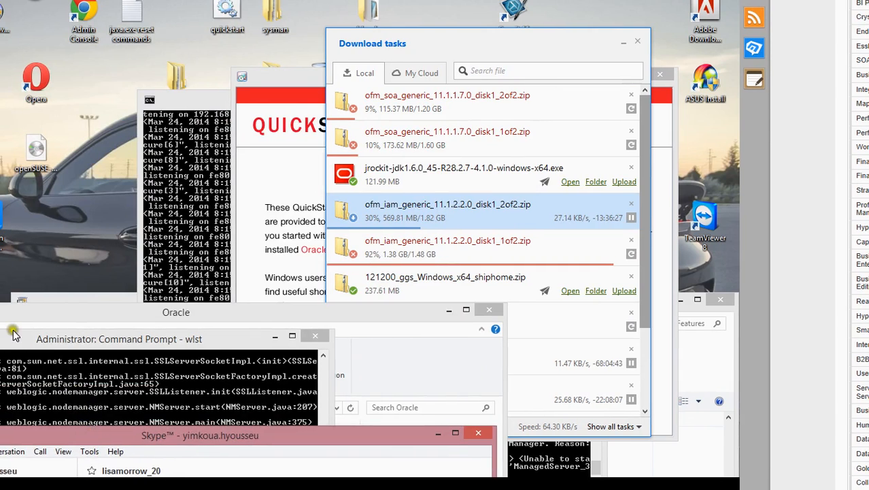
drag(9, 313, 12, 469)
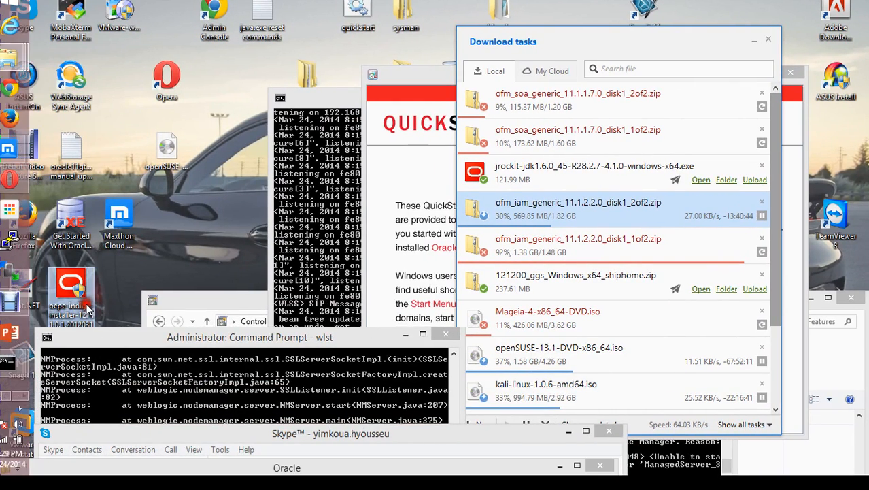
drag(85, 334, 80, 392)
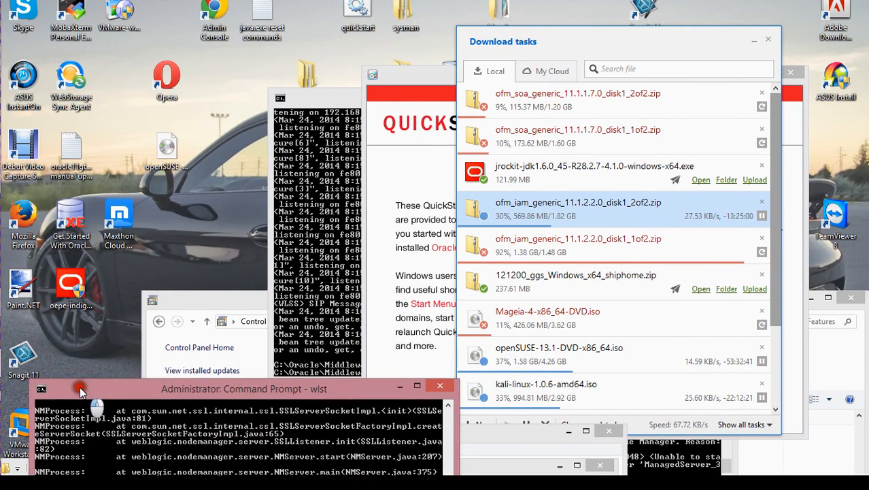
click(76, 293)
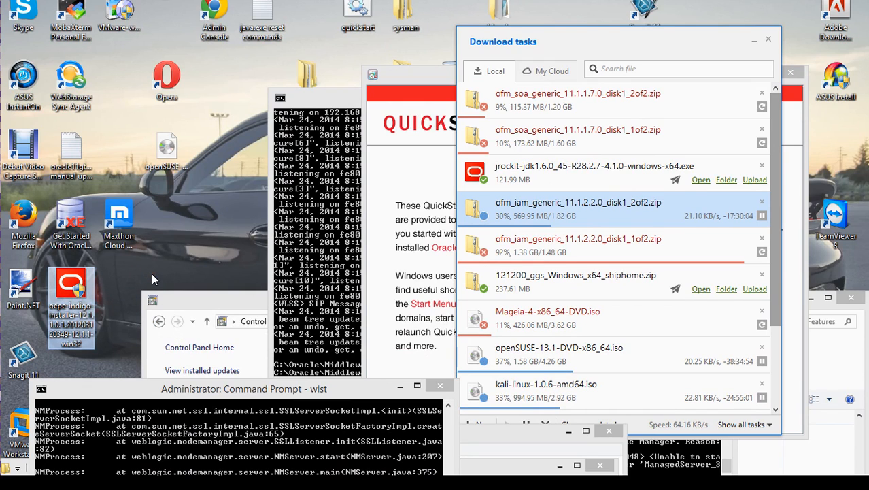
- Launch the oepe-indigo installer, then bring the QuickStart window forward and shift it down-right
double_click(79, 291)
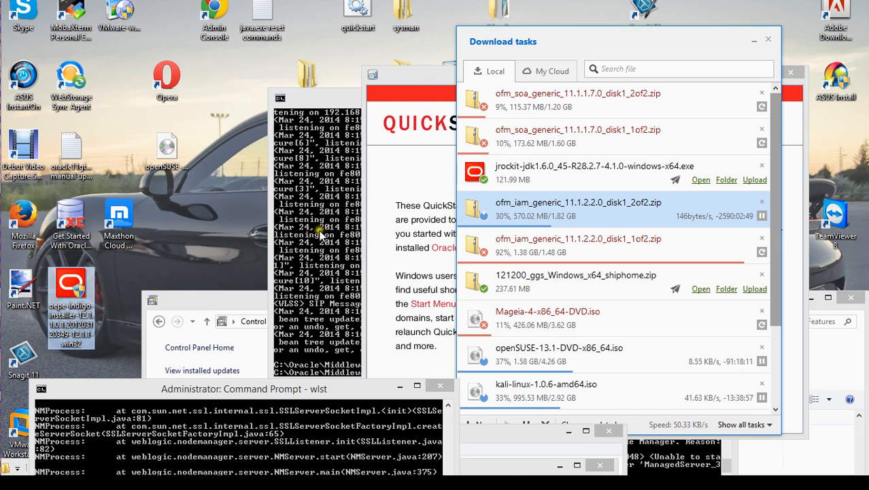
click(420, 81)
drag(419, 81, 481, 132)
click(635, 299)
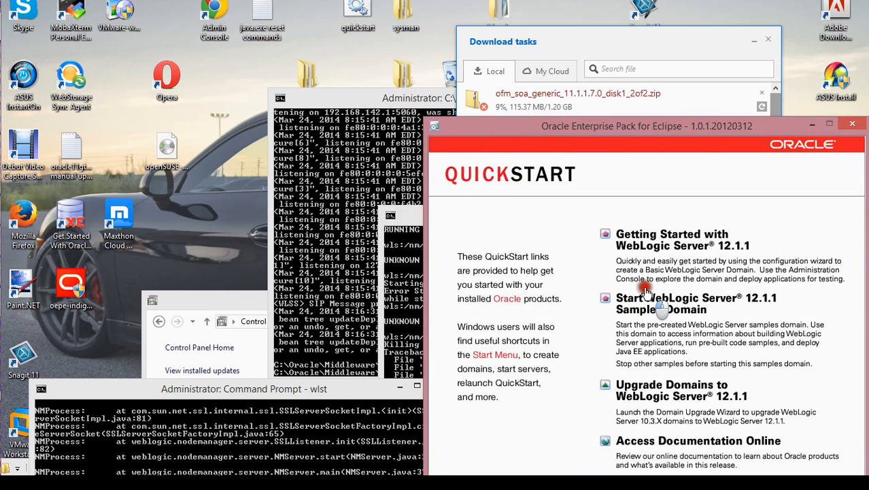
- Launch the oepe-indigo installer from the desktop and approve its administrator permission prompt
double_click(76, 287)
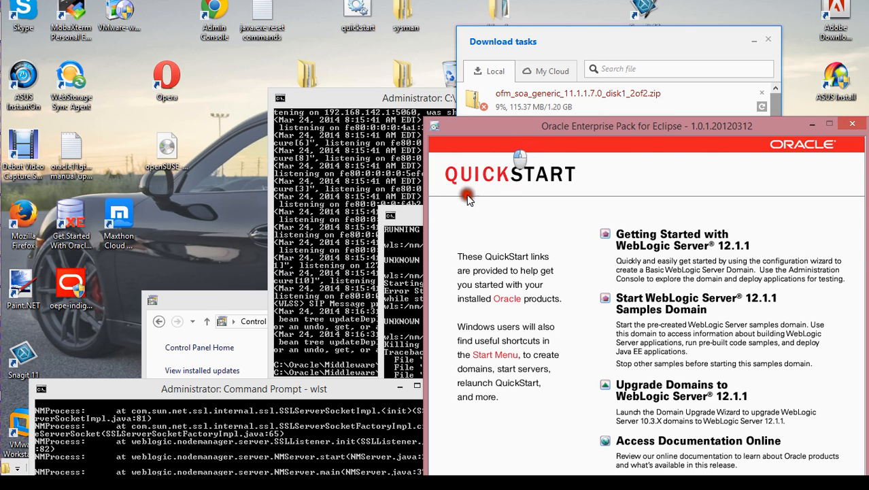
drag(467, 197, 474, 114)
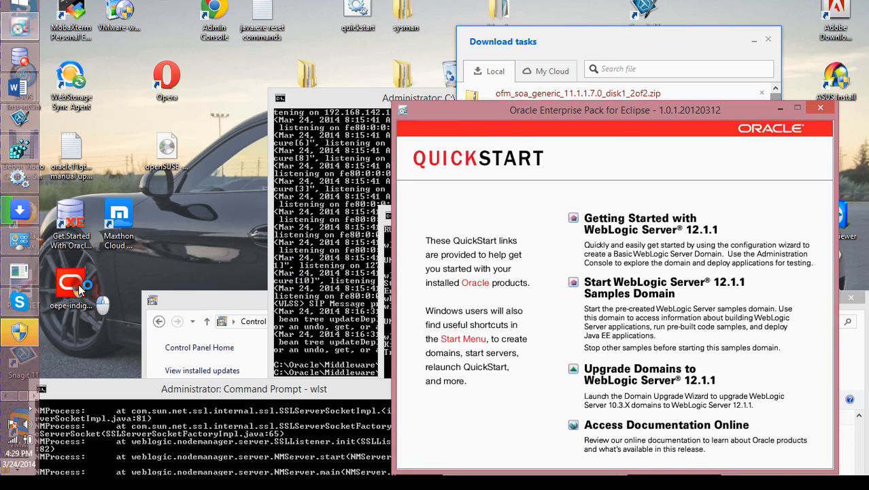
click(13, 340)
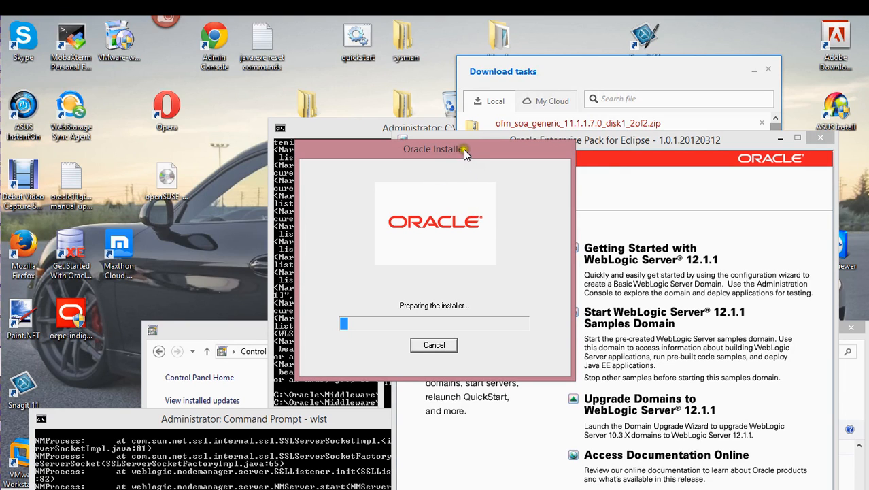
- Move the installer dialog and QuickStart aside and launch Getting Started's configuration wizard
drag(463, 149, 427, 100)
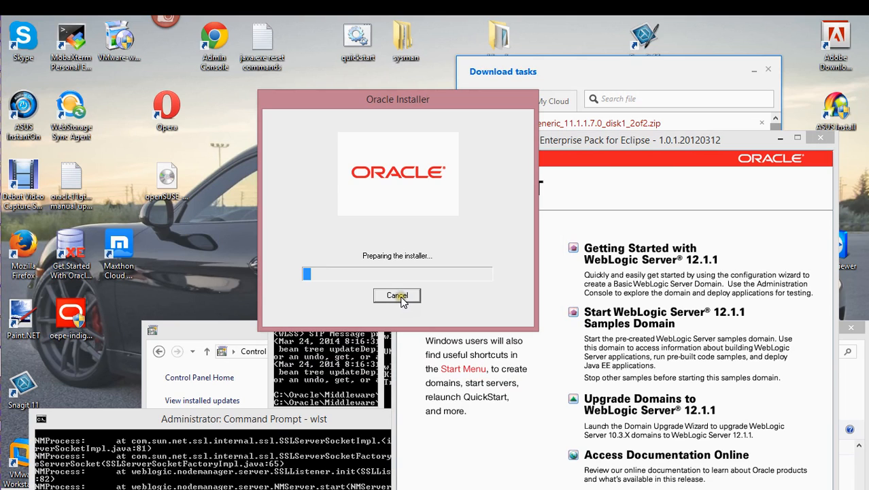
drag(423, 104, 266, 78)
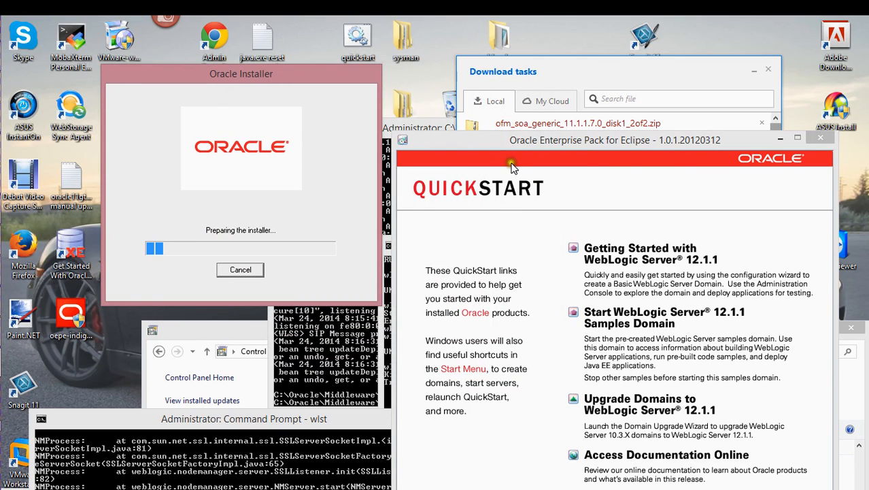
drag(529, 145, 547, 63)
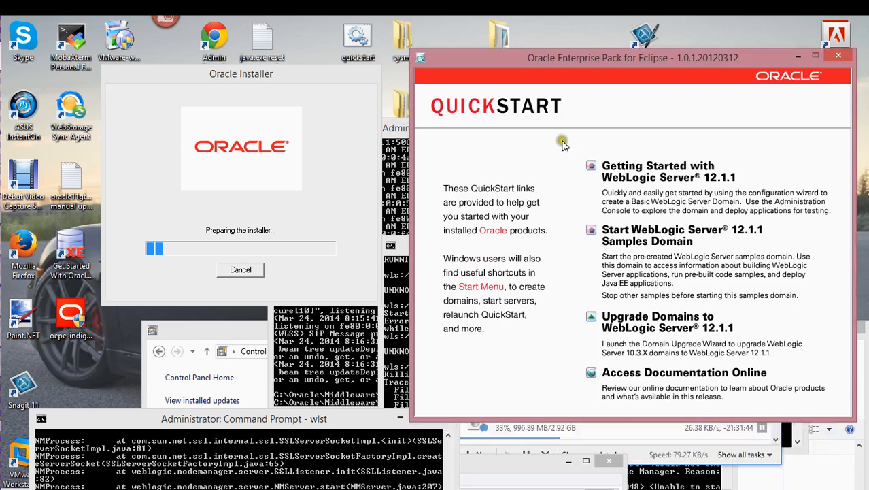
click(642, 182)
mouse_move(615, 58)
mouse_down()
mouse_move(609, 110)
mouse_move(610, 42)
mouse_up()
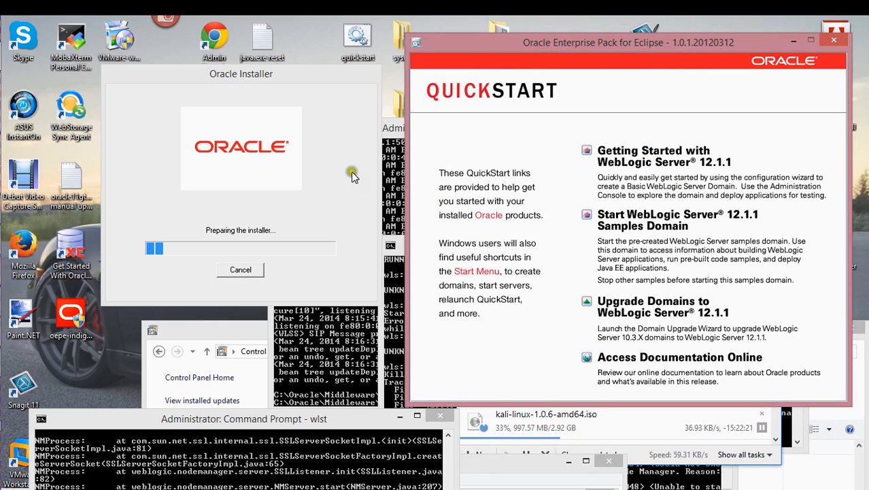
click(652, 163)
- Show previews of the open File Explorer windows
mouse_move(4, 410)
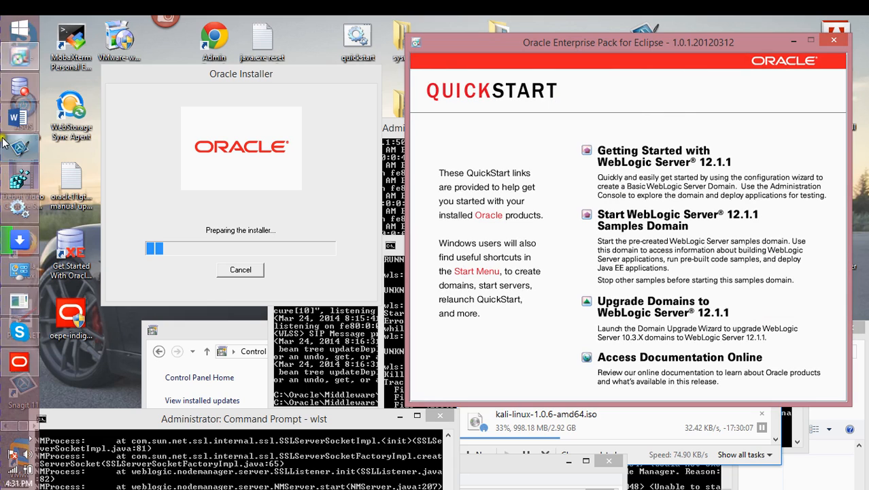
click(6, 425)
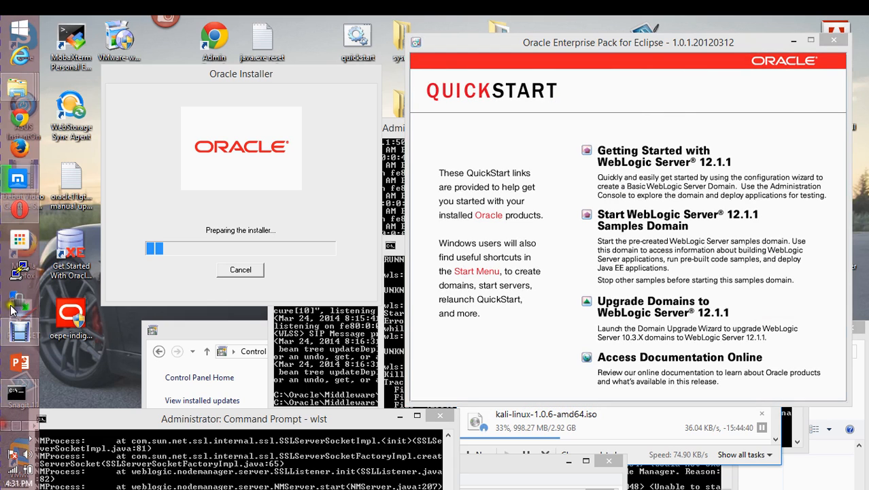
click(21, 91)
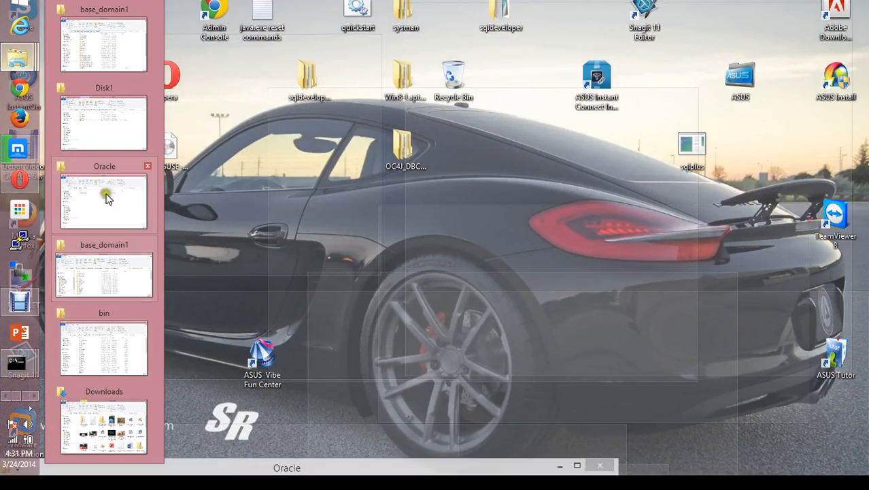
- Bring the Oracle folder window into view and browse into Middleware and wlserver_12.1
click(107, 169)
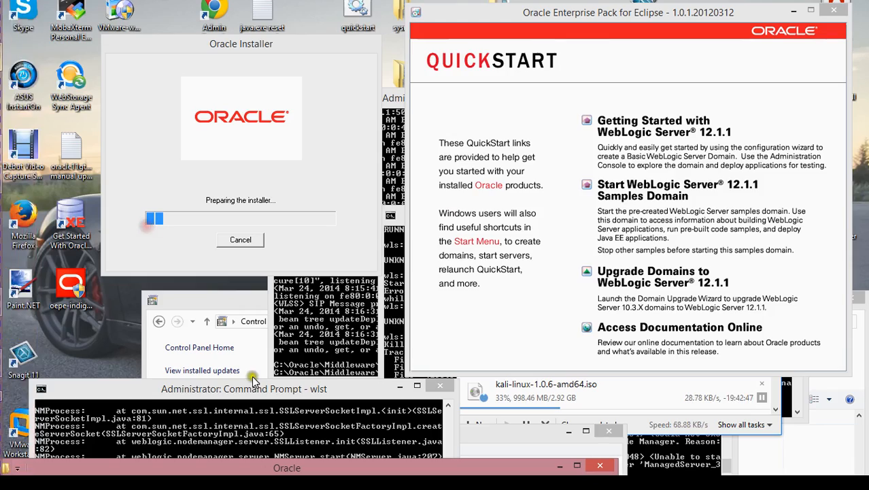
drag(343, 468, 472, 343)
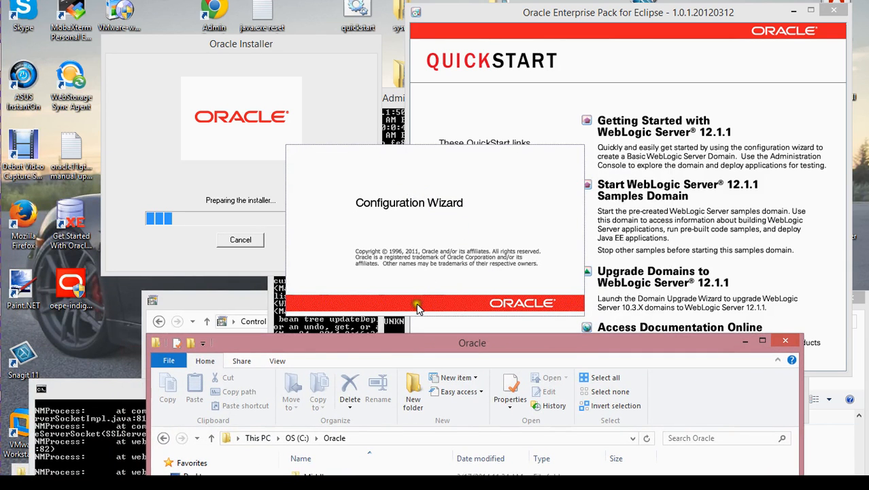
drag(392, 343, 674, 17)
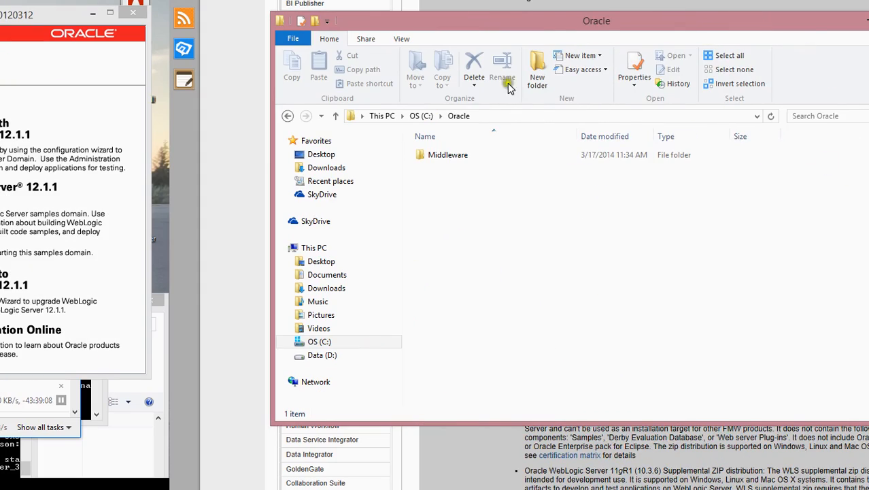
double_click(446, 155)
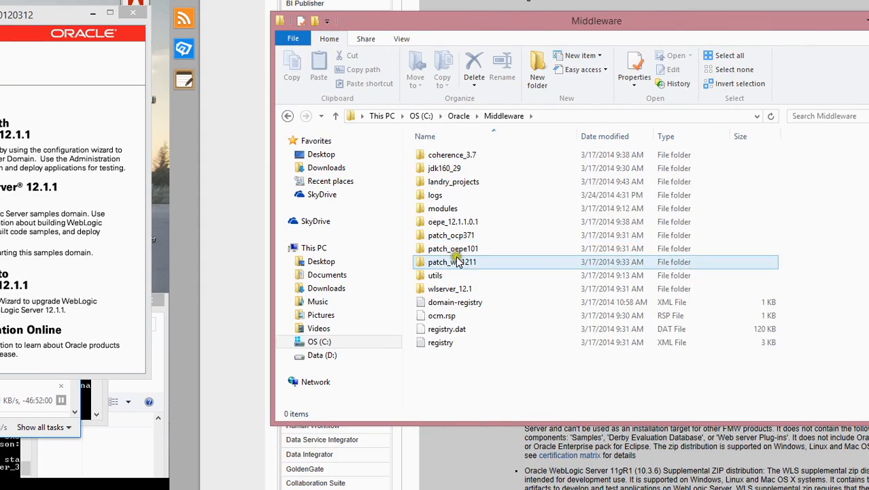
double_click(457, 291)
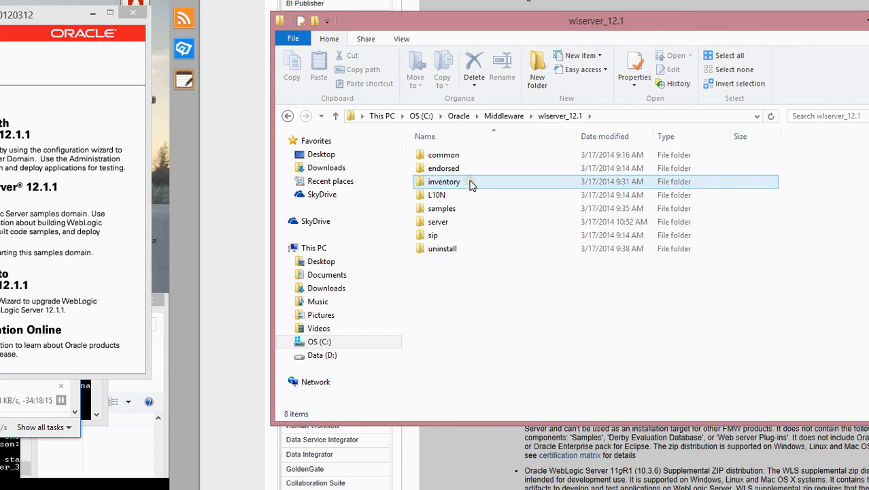
key(BackSpace)
- Browse landry_projects\domains down to the base_domain1 folder
double_click(464, 181)
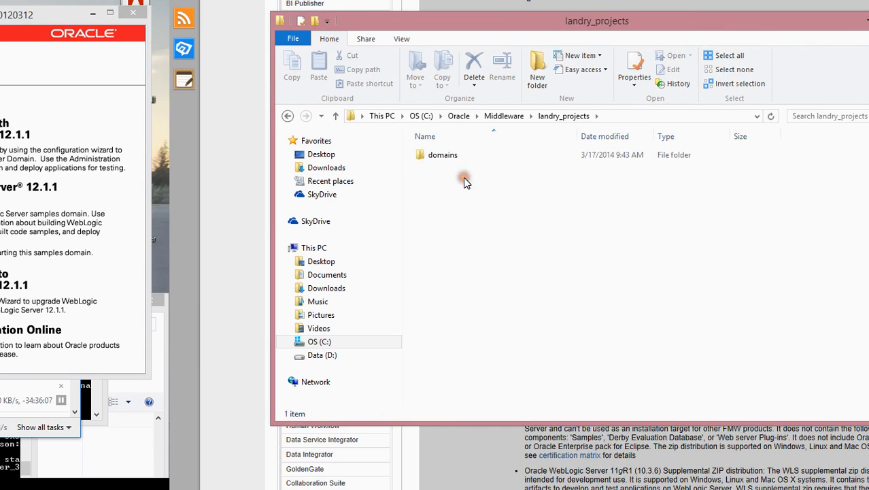
key(BackSpace)
double_click(476, 180)
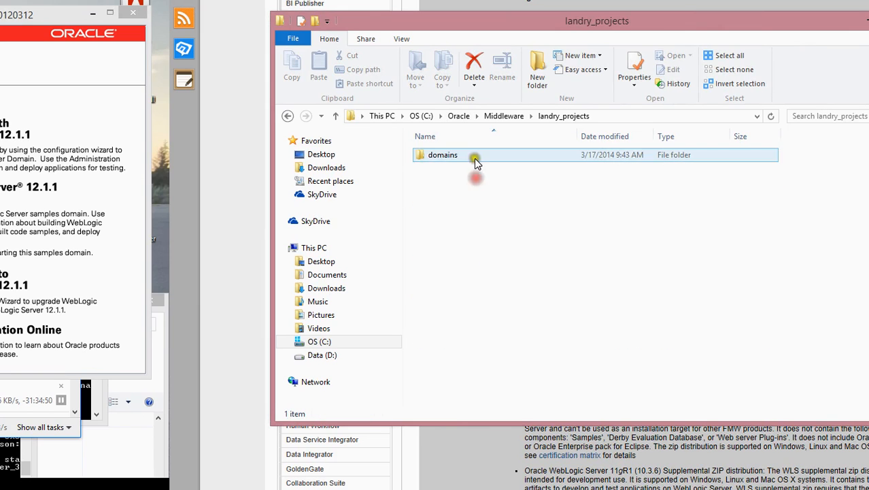
click(476, 155)
double_click(476, 155)
double_click(476, 155)
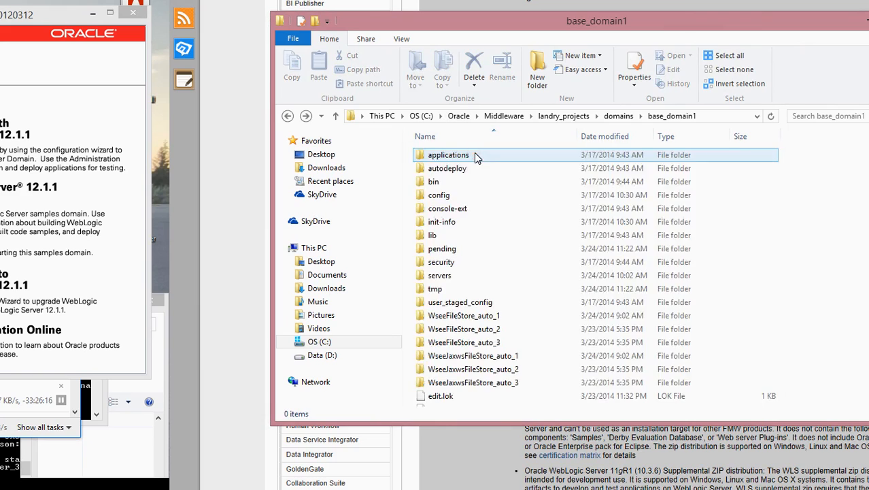
key(BackSpace)
double_click(452, 155)
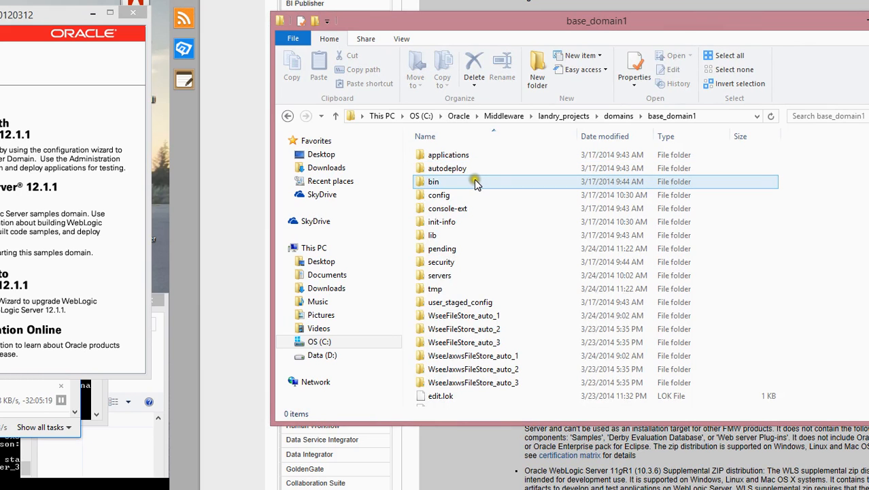
- Look through coherence_3.7 and its bin folder, then return to Middleware
key(alt+Up)
key(alt+Up)
key(alt+Up)
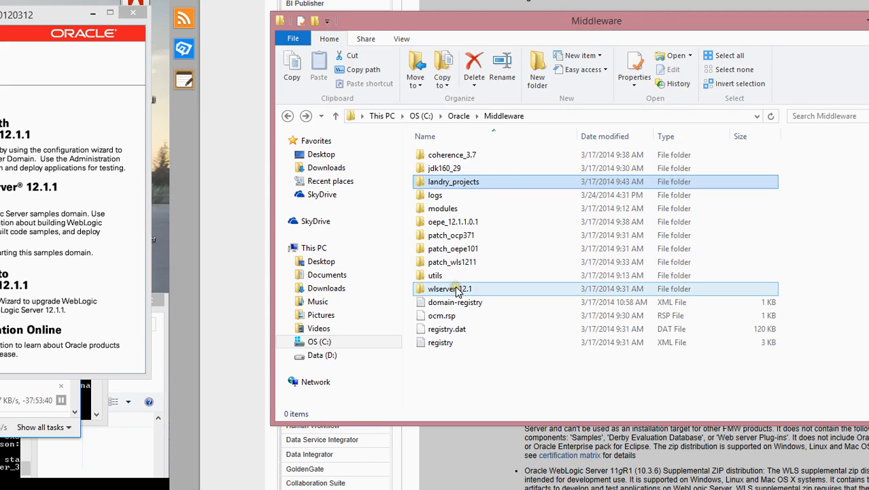
click(455, 157)
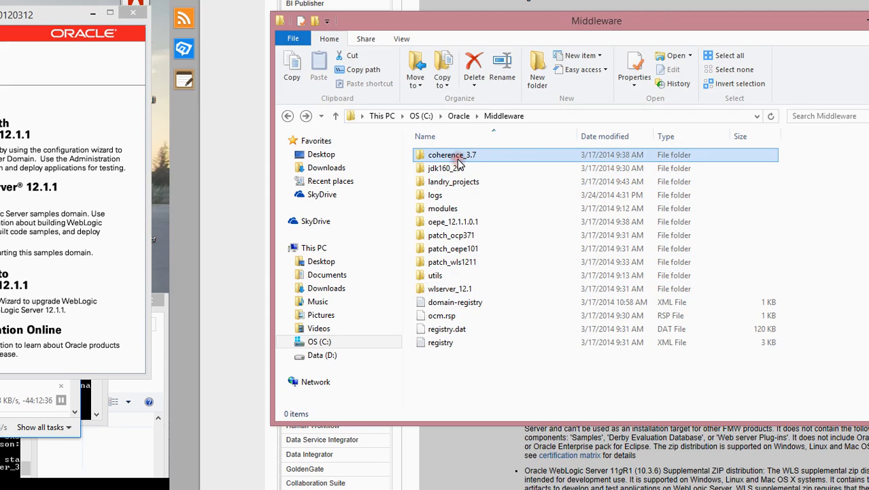
double_click(470, 158)
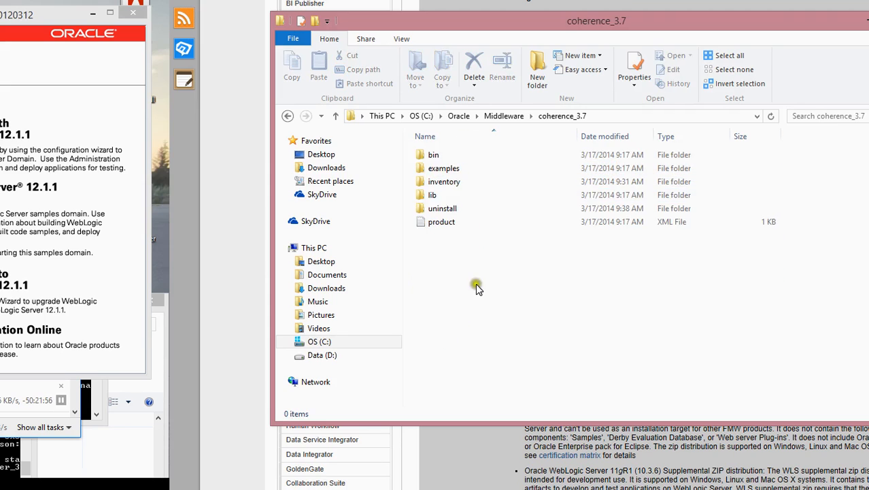
click(451, 172)
click(439, 155)
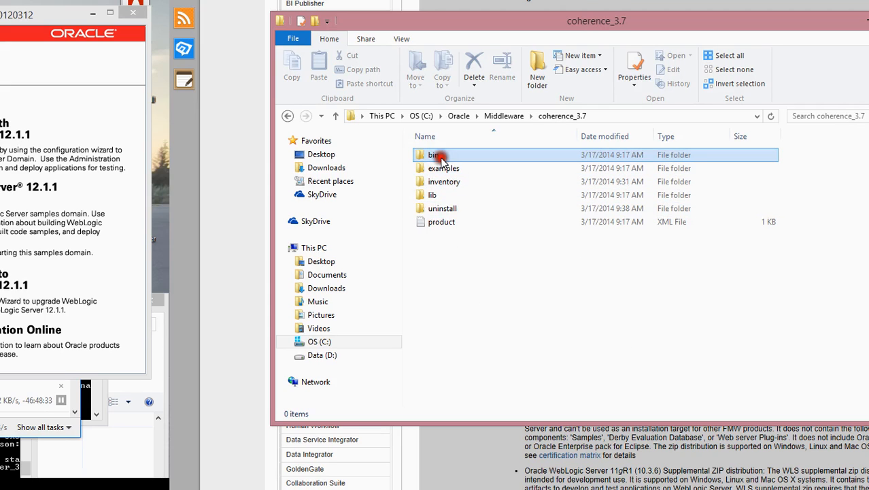
double_click(439, 158)
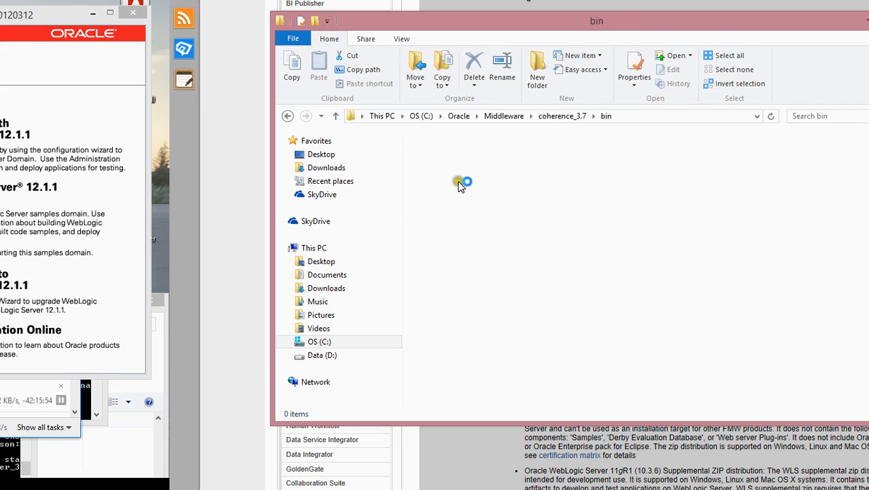
click(522, 197)
key(BackSpace)
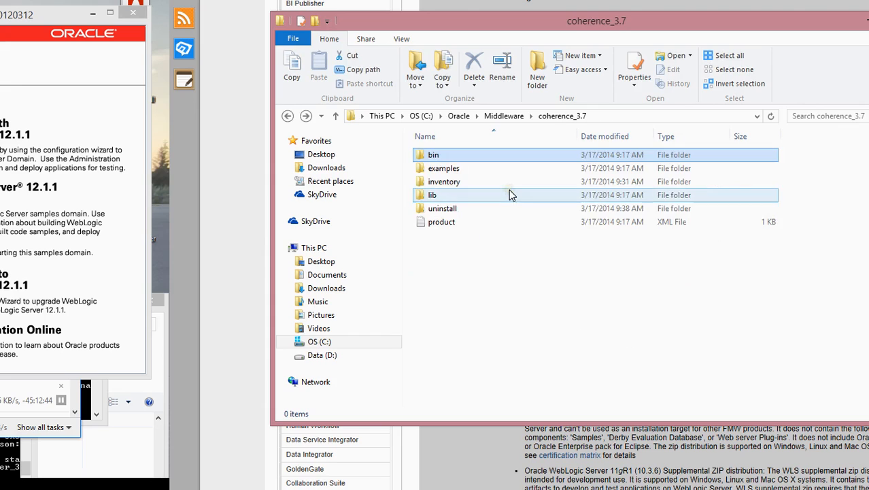
key(BackSpace)
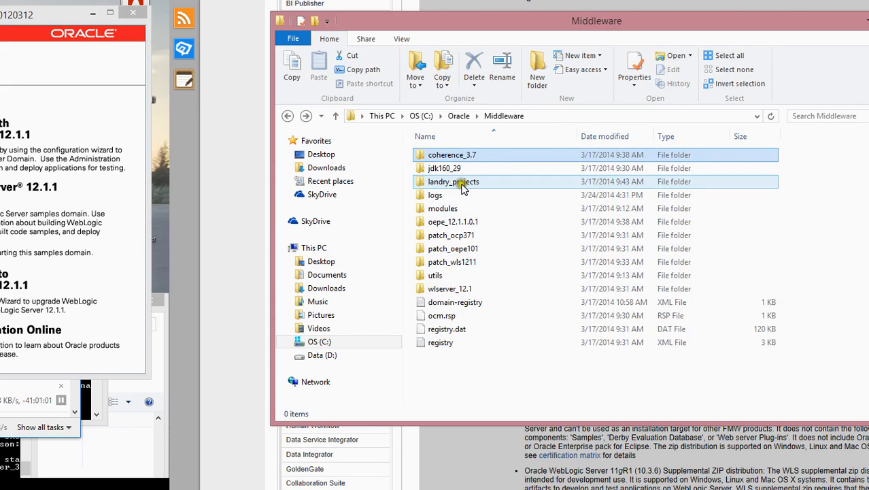
- Open wlserver_12.1\common\quickstart and select the quickstart script file
click(450, 278)
double_click(449, 289)
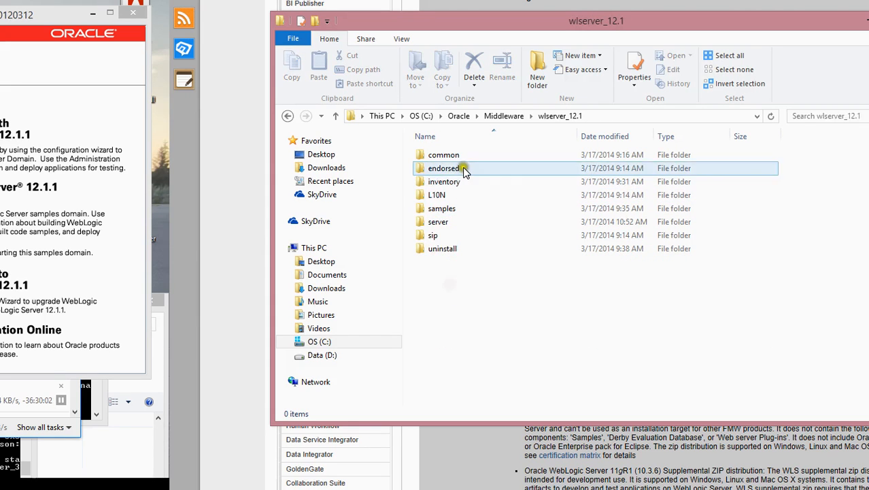
click(461, 155)
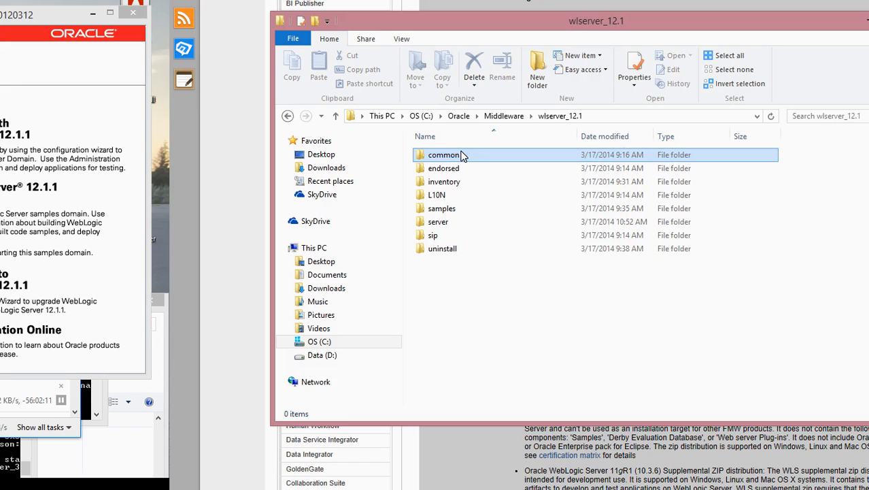
double_click(461, 154)
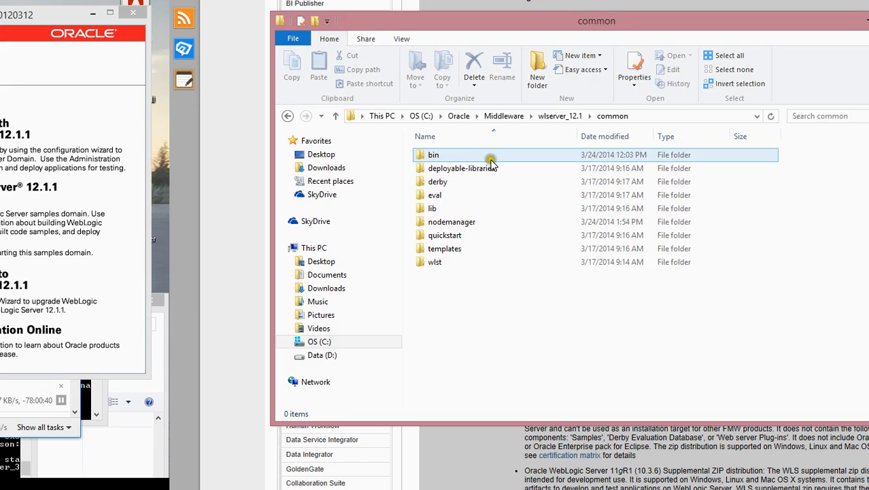
click(470, 208)
click(465, 235)
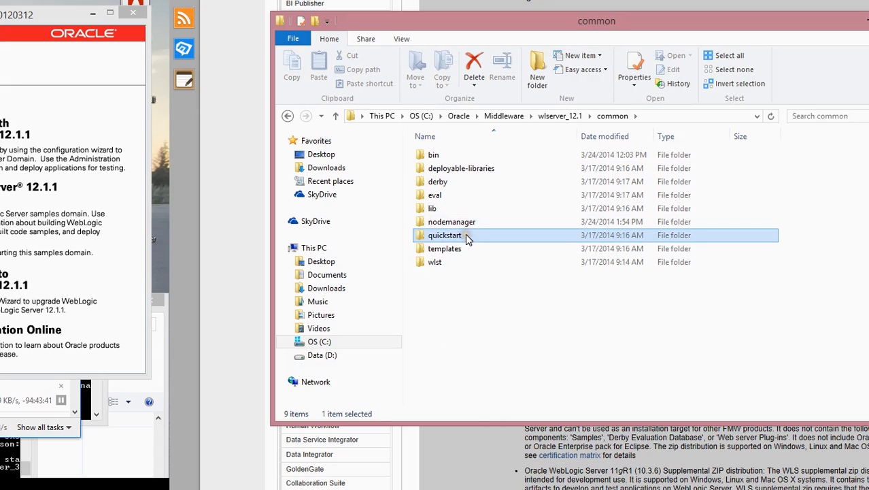
double_click(466, 238)
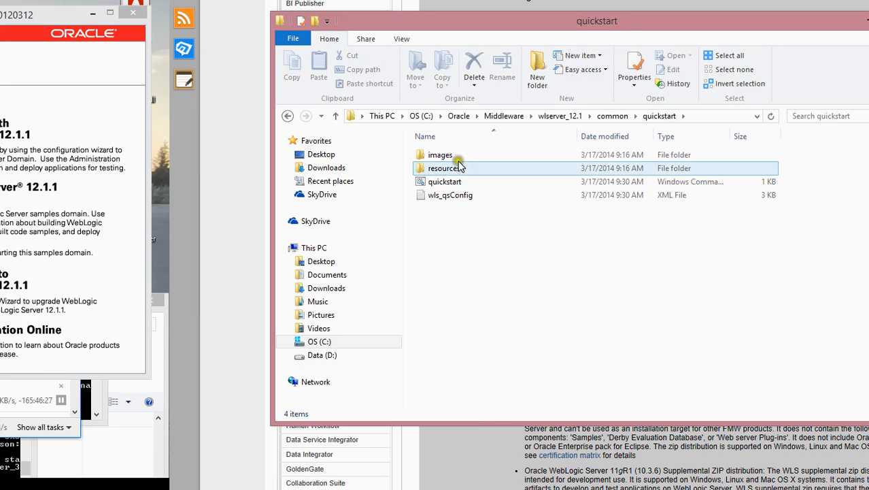
click(452, 182)
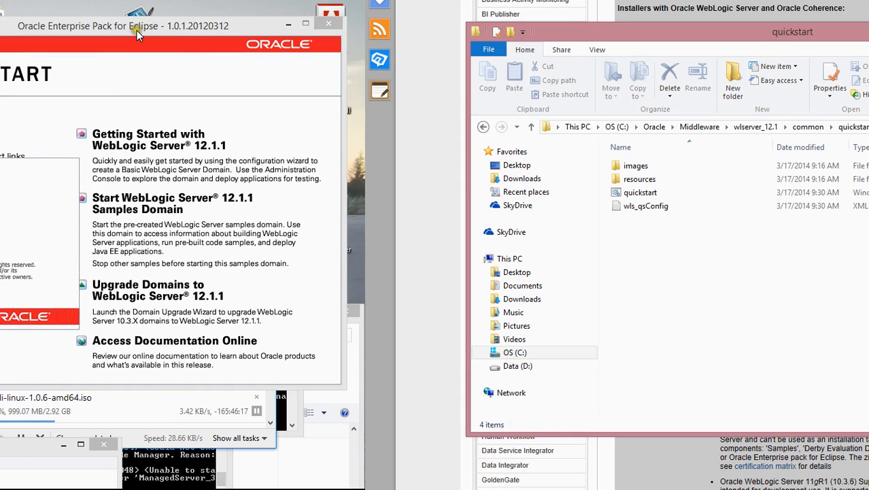
- Minimize the quickstart folder window and rearrange the QuickStart and Oracle Installer windows
click(136, 30)
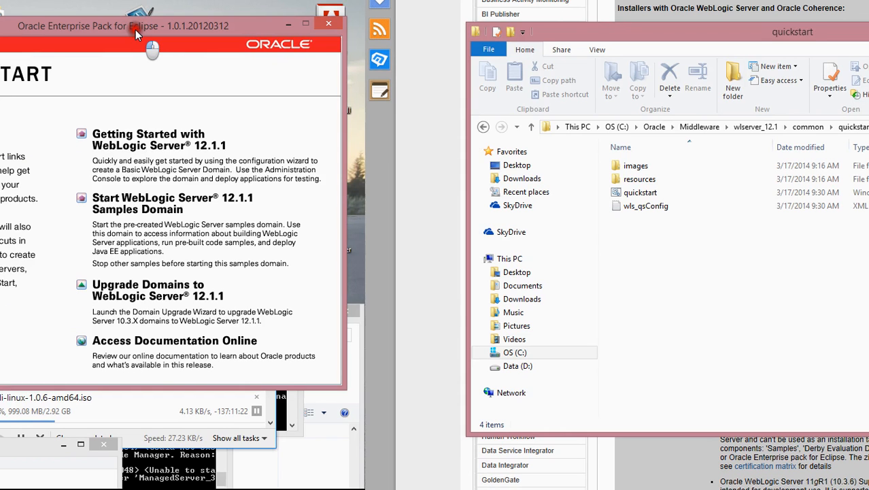
drag(136, 29, 604, 71)
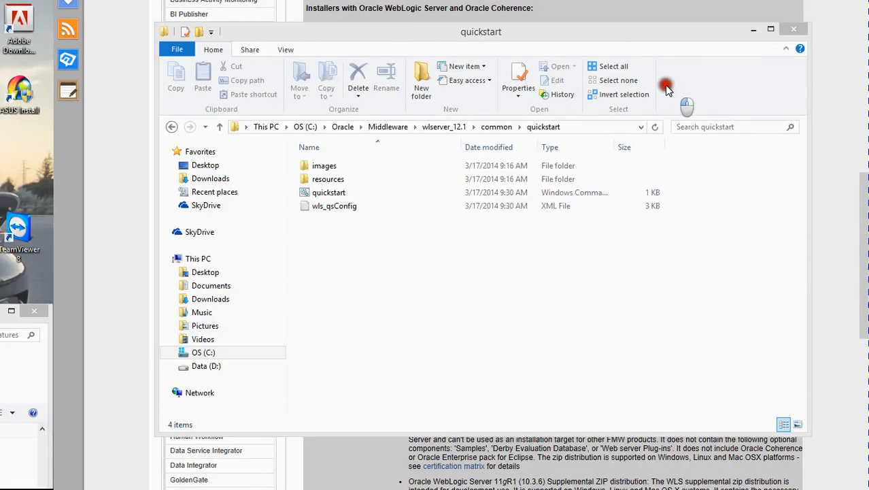
click(748, 30)
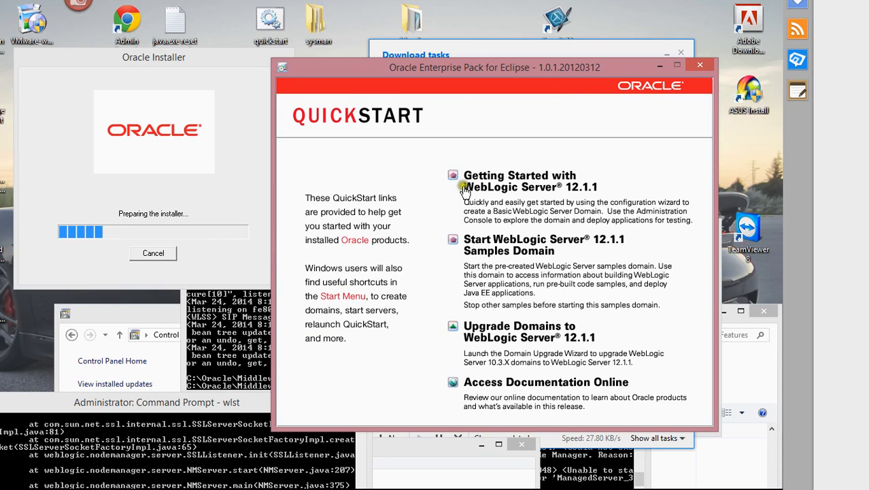
drag(405, 70, 434, 93)
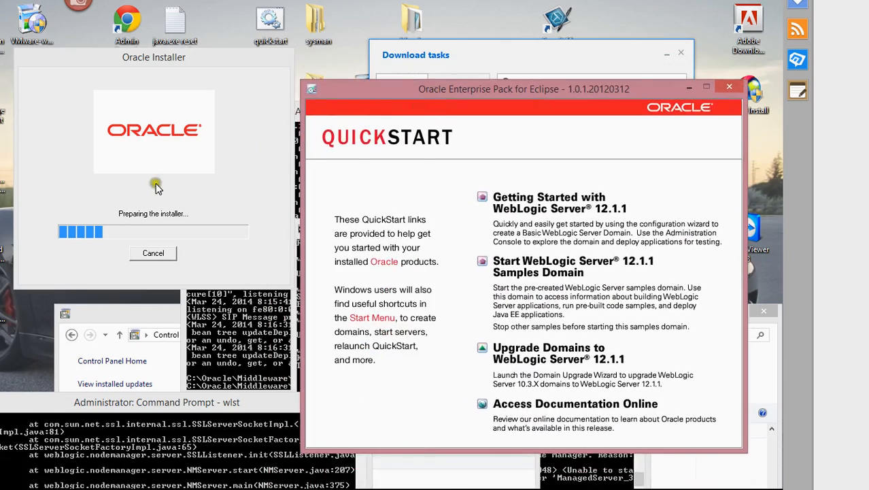
click(208, 223)
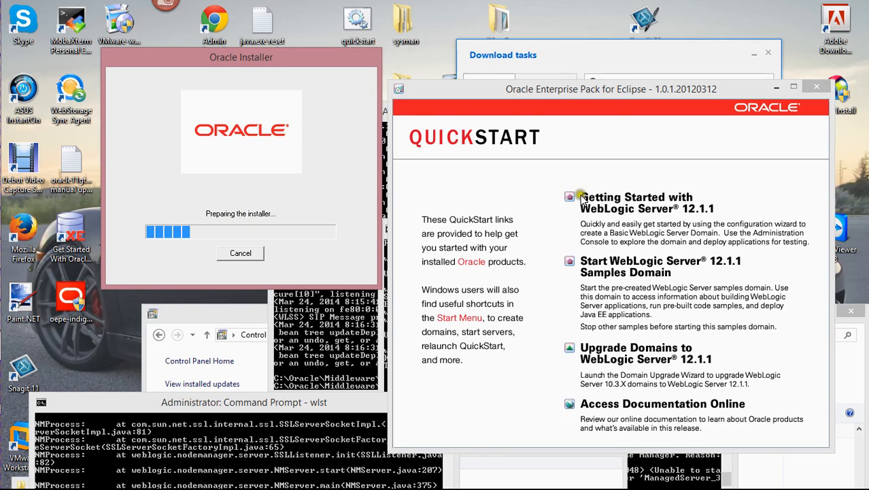
click(600, 92)
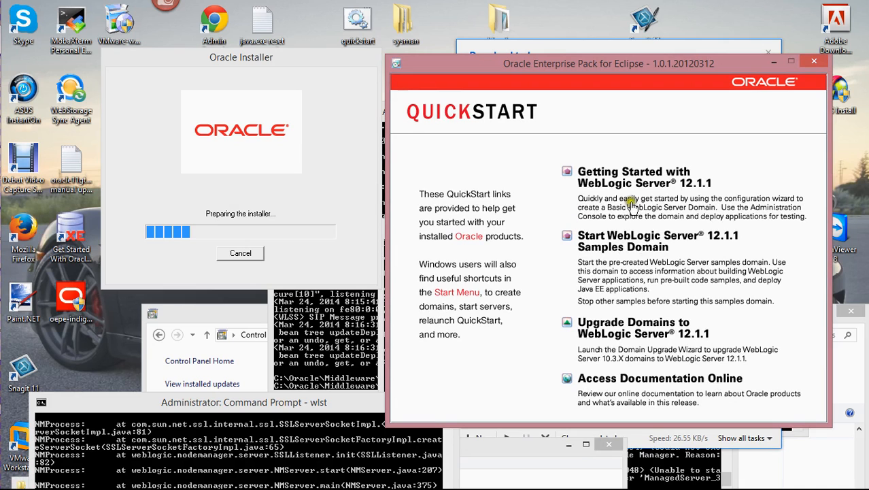
mouse_move(658, 62)
mouse_down()
mouse_move(654, 15)
mouse_move(649, 78)
mouse_move(659, 60)
mouse_up()
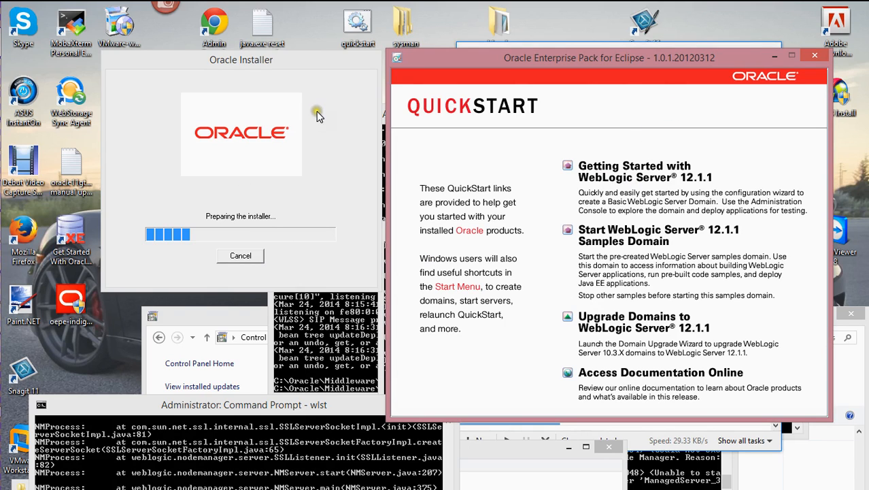
click(313, 132)
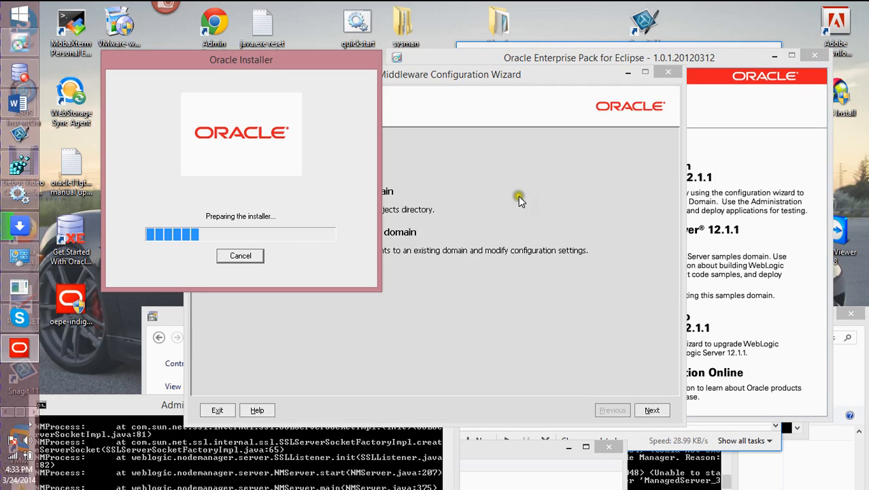
- Reposition the Configuration Wizard and cycle through the open wizard windows
drag(484, 77, 372, 106)
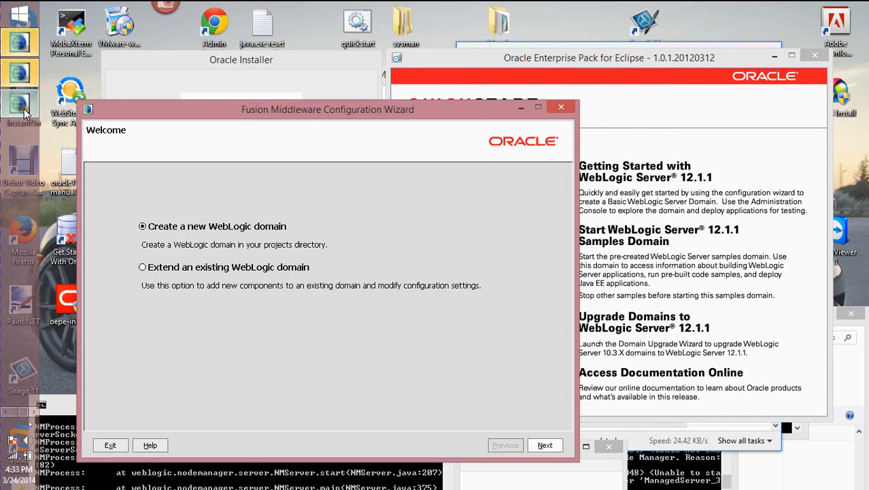
mouse_move(23, 113)
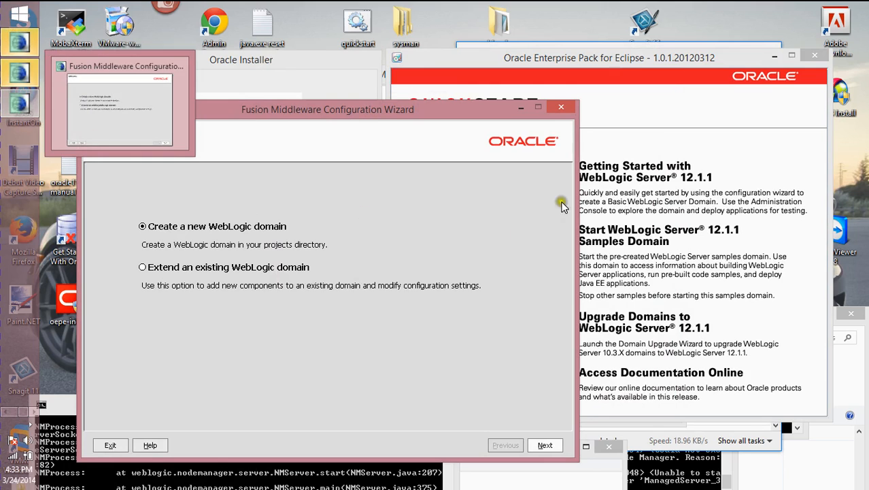
drag(411, 119, 383, 136)
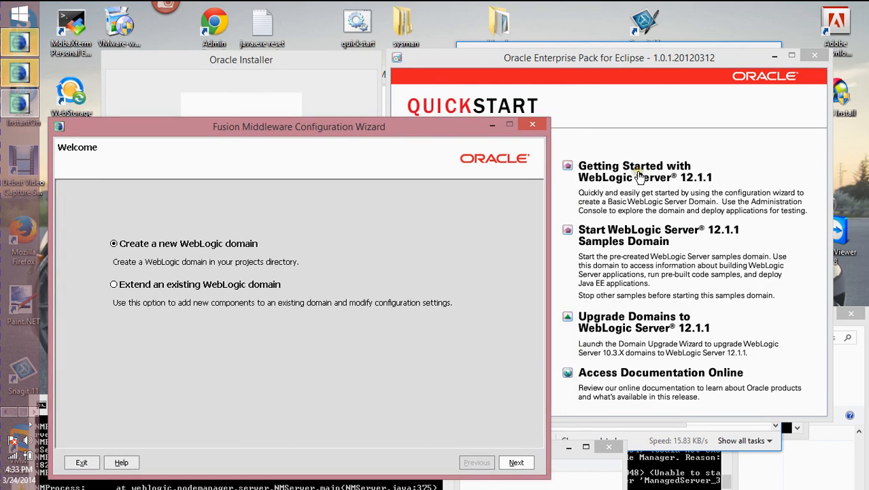
click(6, 102)
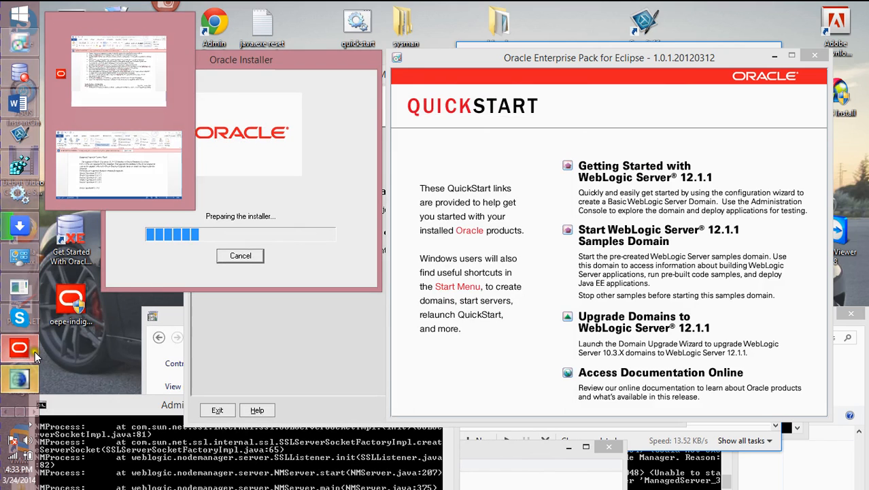
click(24, 379)
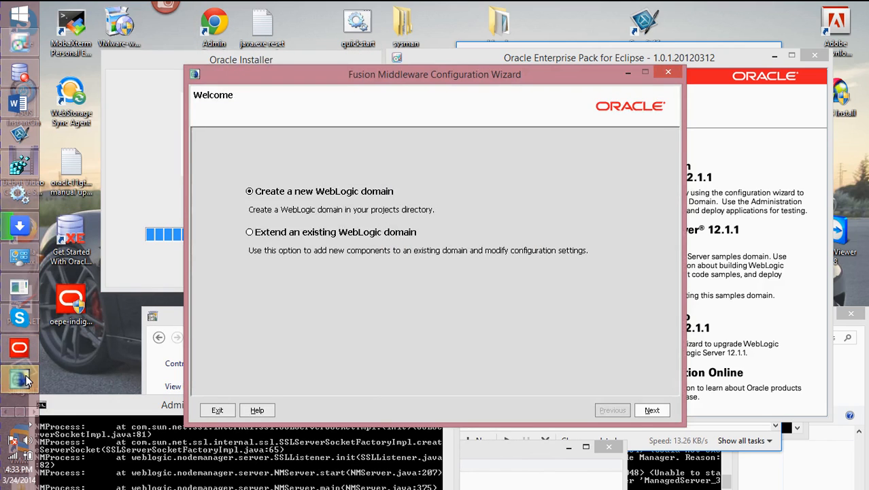
click(29, 413)
click(24, 105)
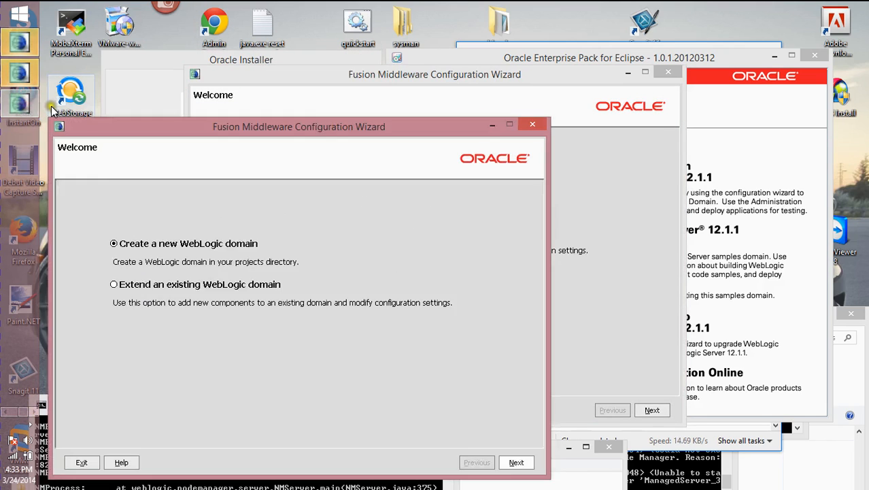
click(656, 74)
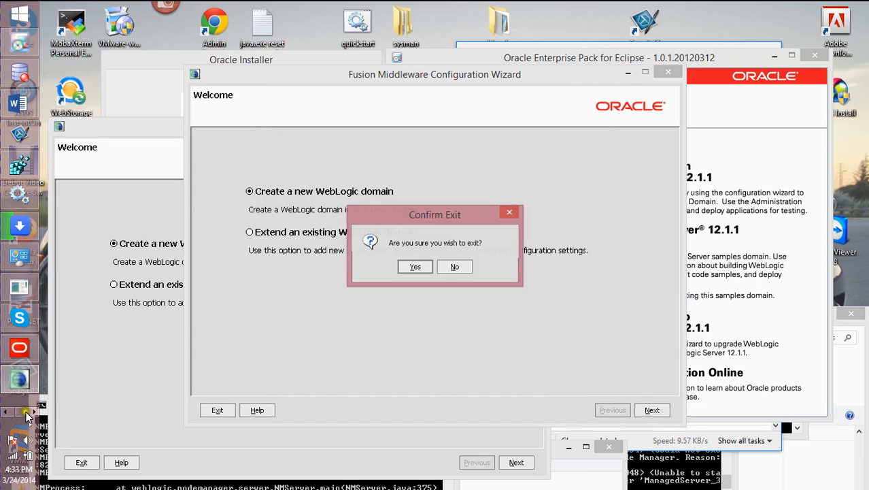
click(21, 71)
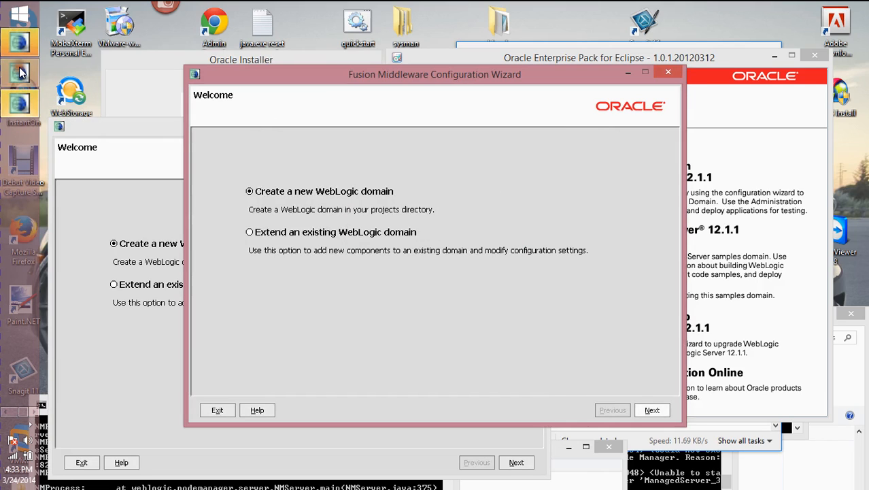
- Close the duplicate Configuration Wizard windows, confirming each exit with Yes
click(667, 72)
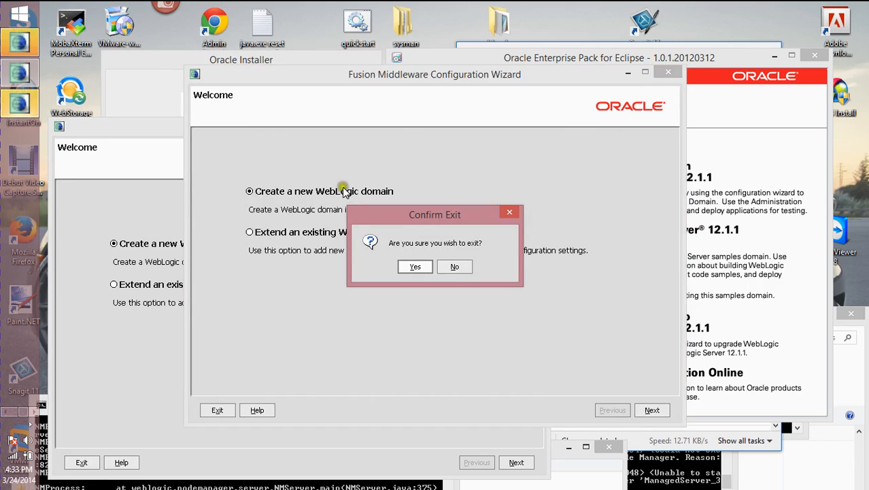
click(416, 267)
click(416, 267)
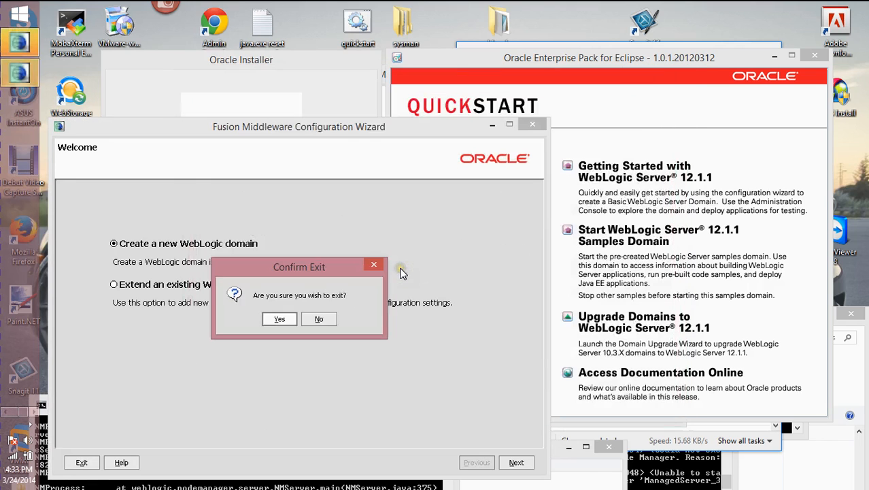
click(280, 318)
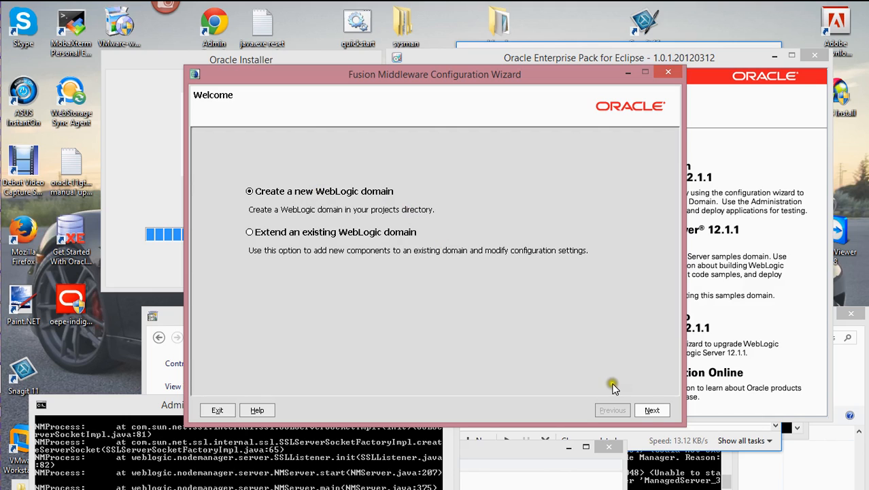
- Create a new domain with Basic WebLogic SIP Server Domain and the JAX-RPC extension
click(651, 410)
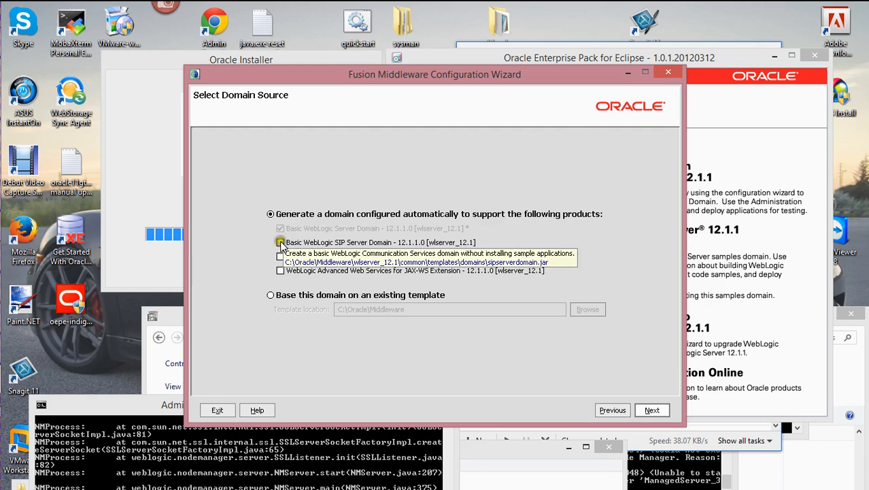
click(281, 242)
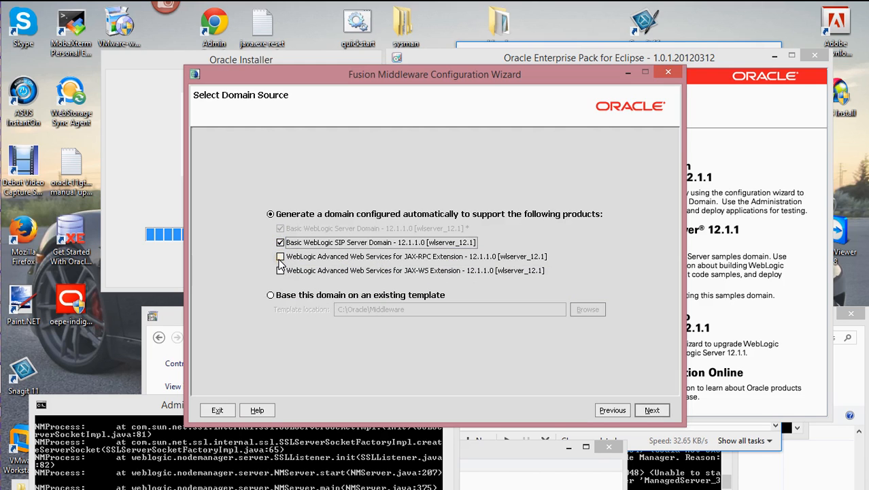
click(280, 256)
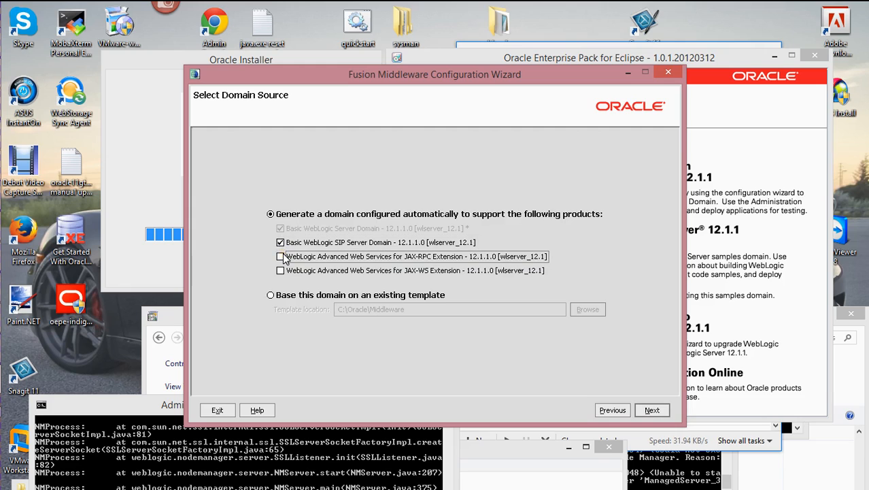
click(652, 409)
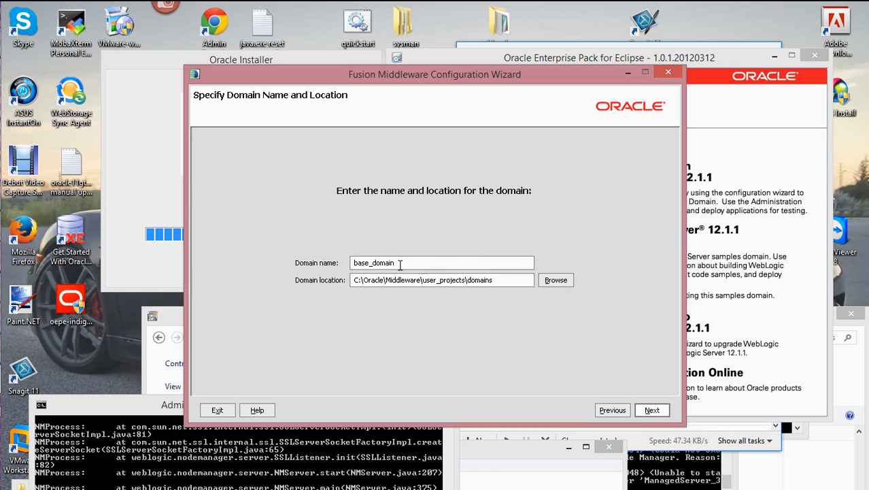
- Minimize Programs and Features and bring the base_domain1 folder window into view
click(172, 314)
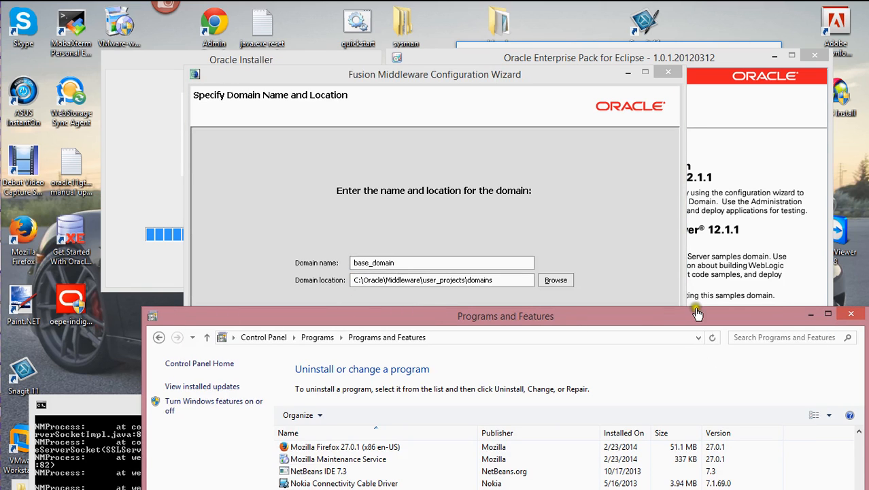
click(812, 315)
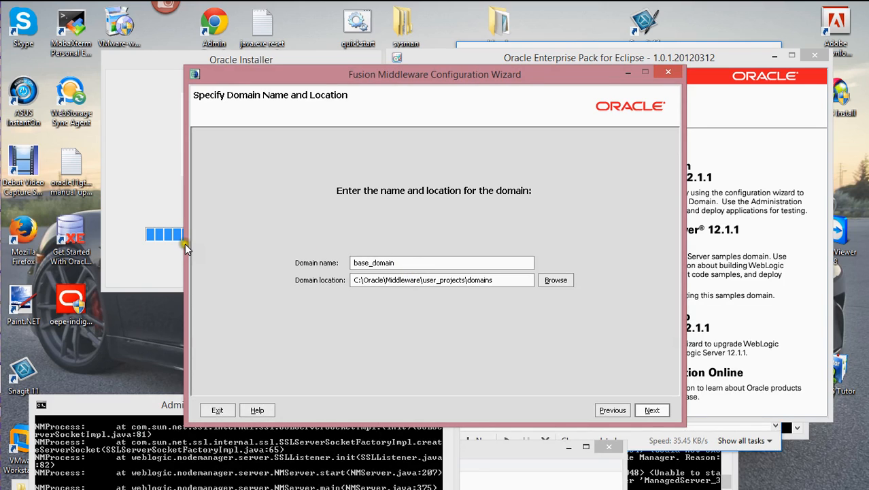
mouse_move(2, 227)
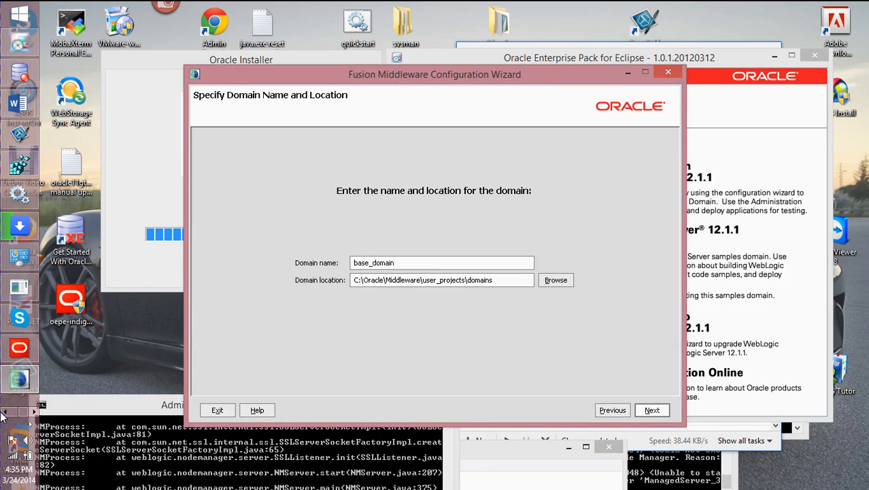
mouse_move(16, 75)
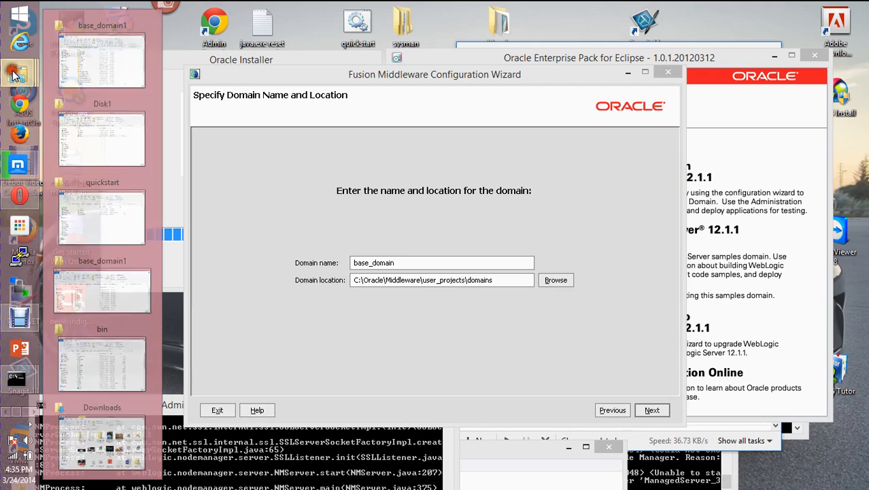
click(95, 276)
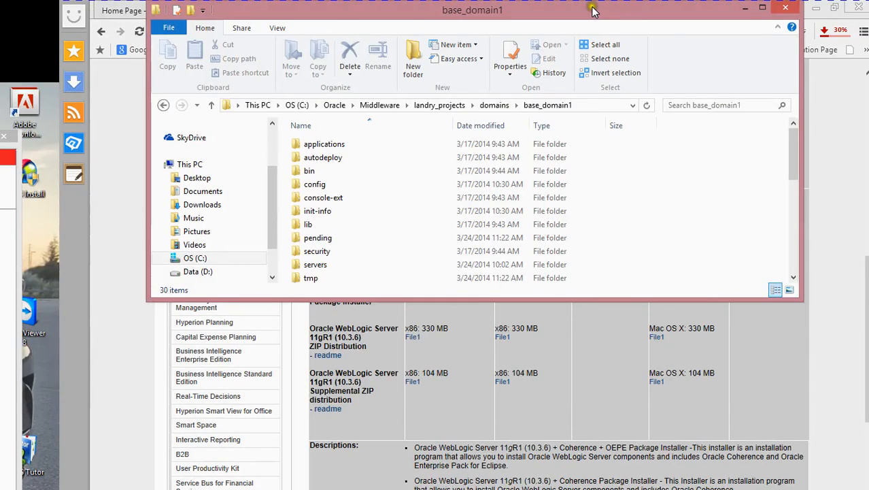
drag(588, 8, 500, 64)
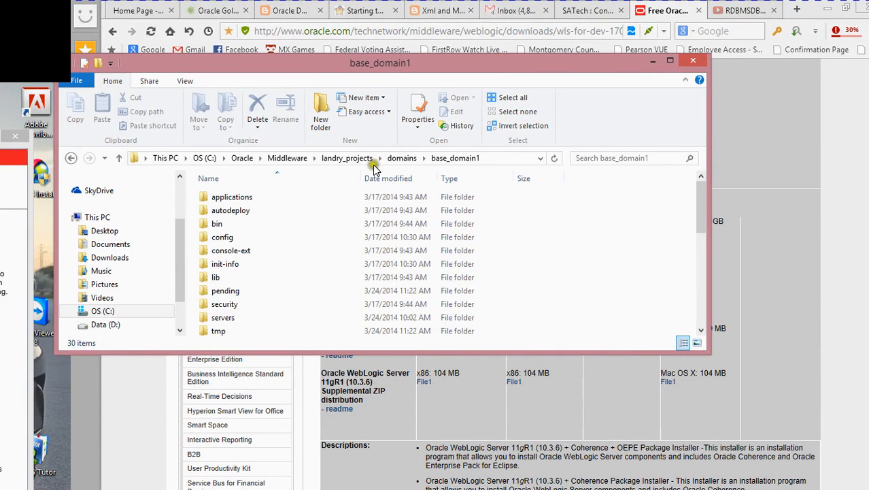
drag(408, 60, 400, 73)
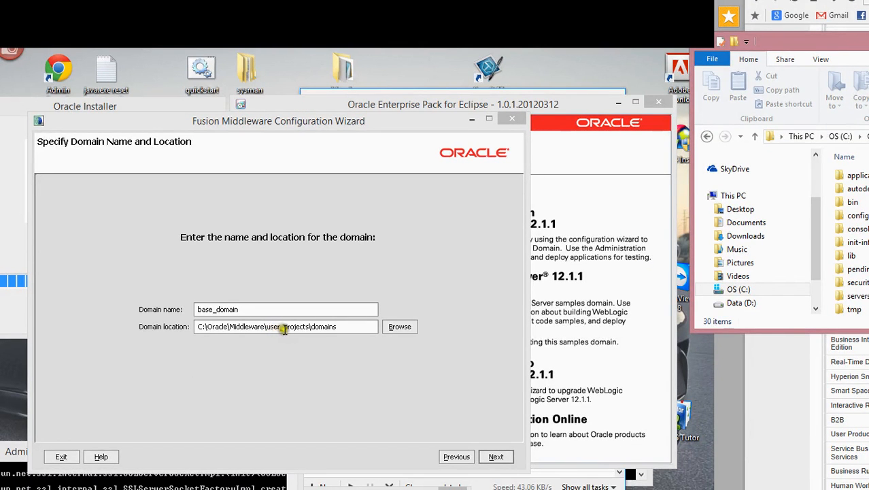
- Change the domain location from user_projects to landry_projects
click(338, 327)
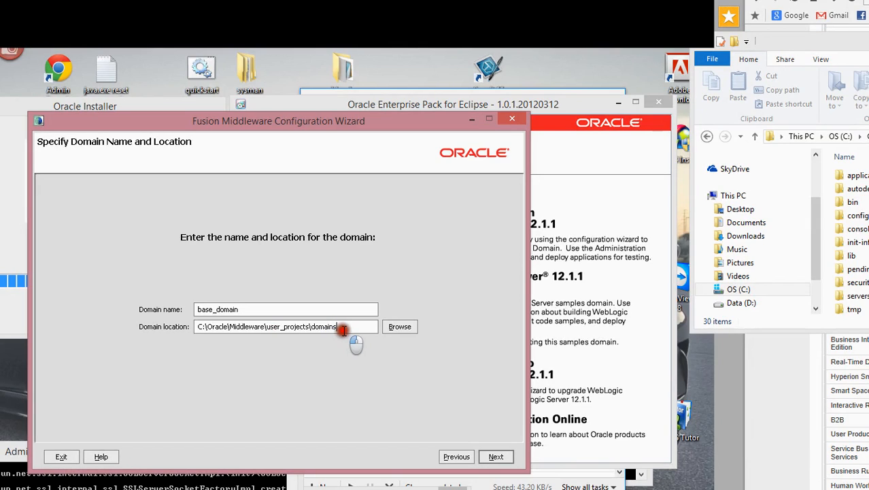
click(348, 326)
double_click(348, 326)
click(348, 326)
click(279, 327)
key(BackSpace)
key(BackSpace)
key(BackSpace)
key(BackSpace)
text(landry)
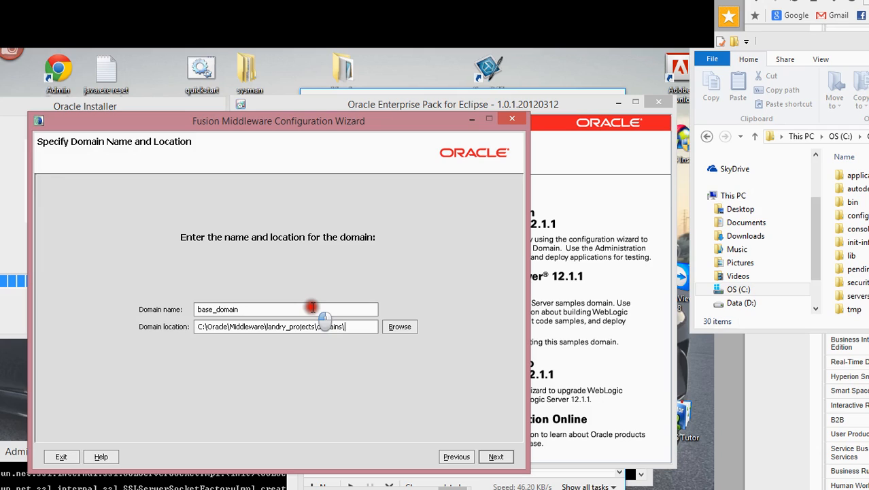
text(bads)
key(BackSpace)
key(BackSpace)
key(BackSpace)
key(BackSpace)
- Set the domain name to base_domain2 and accept the name and location
click(312, 308)
click(311, 308)
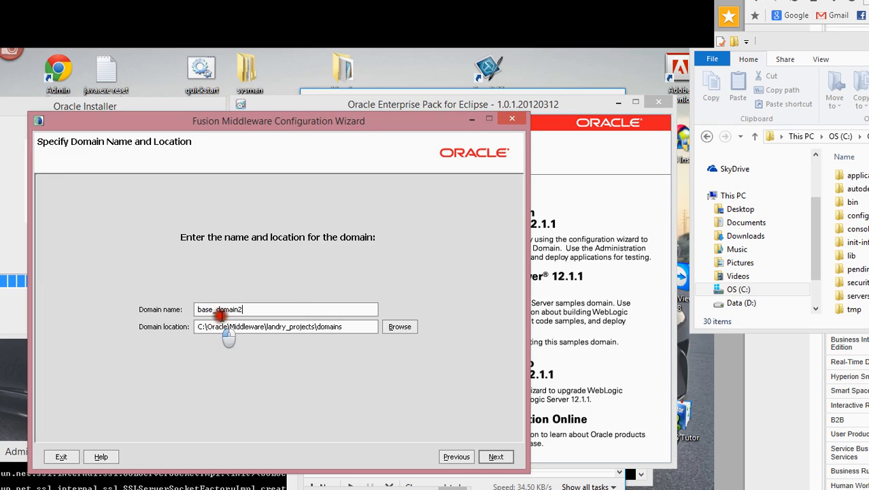
drag(247, 307, 168, 309)
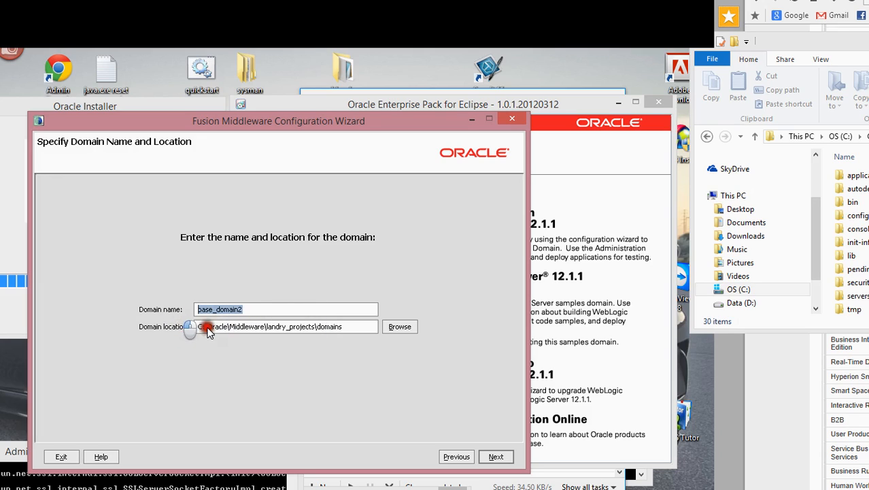
click(349, 328)
double_click(348, 327)
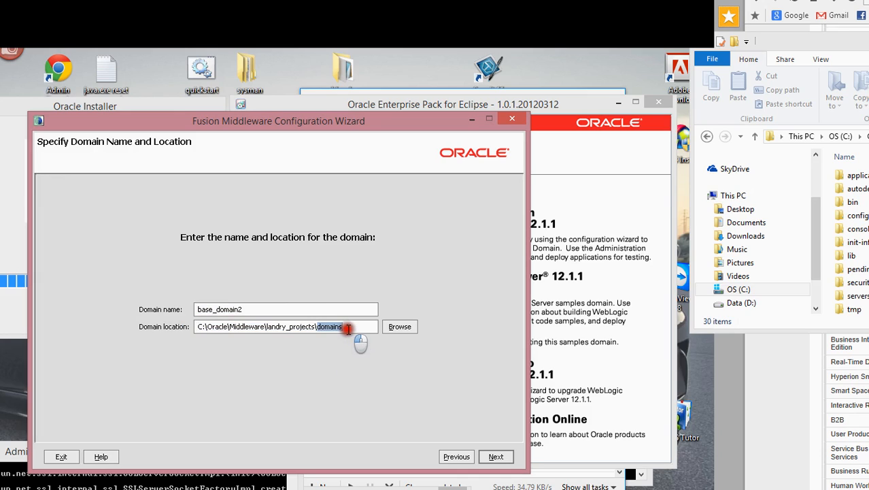
click(349, 329)
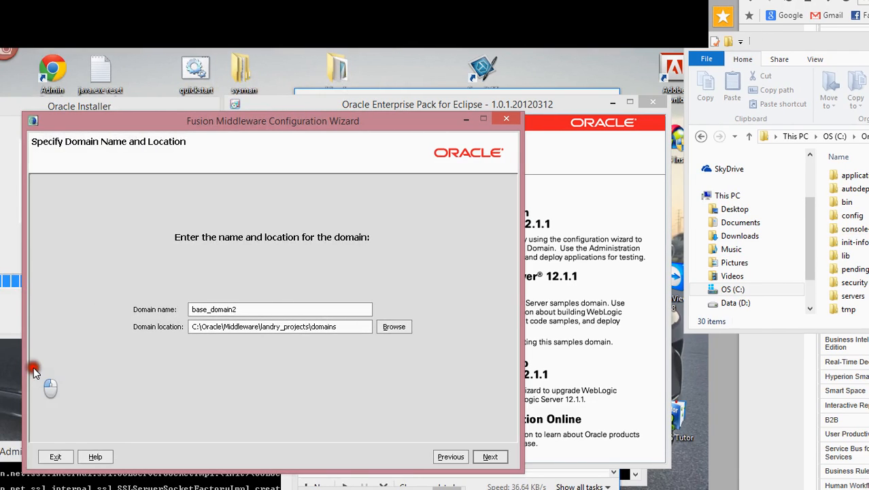
click(490, 456)
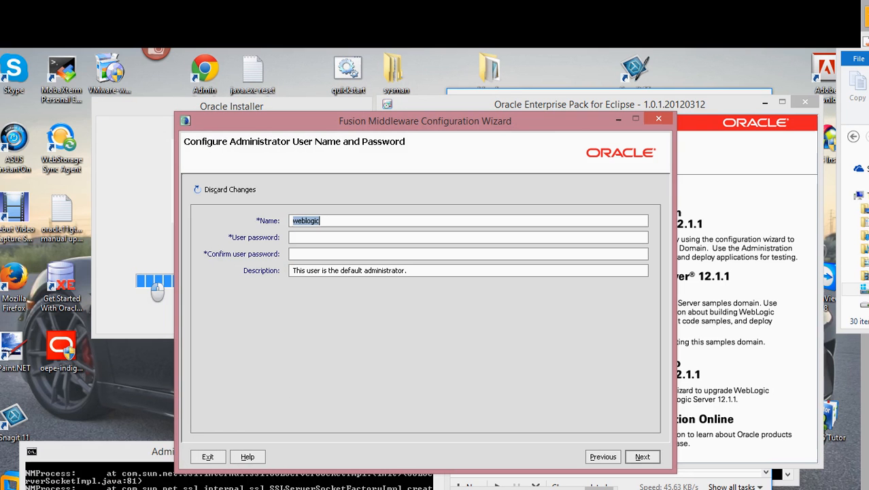
mouse_move(1, 250)
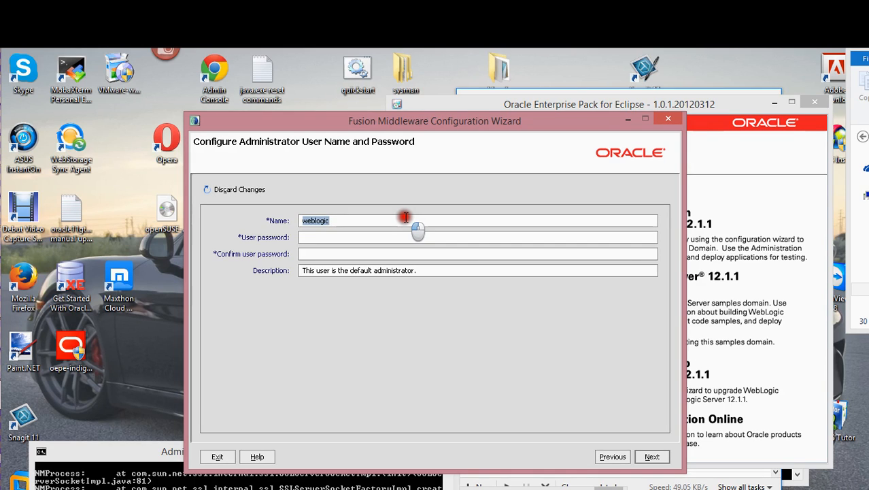
- Set the administrator name to weblogic1, enter the password fields, and submit
click(406, 217)
text(1welcome1)
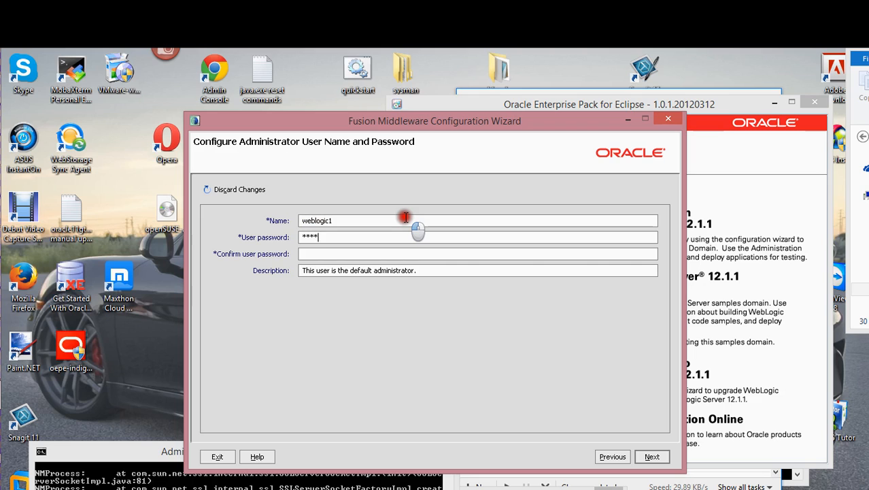
text(welcom)
key(Tab)
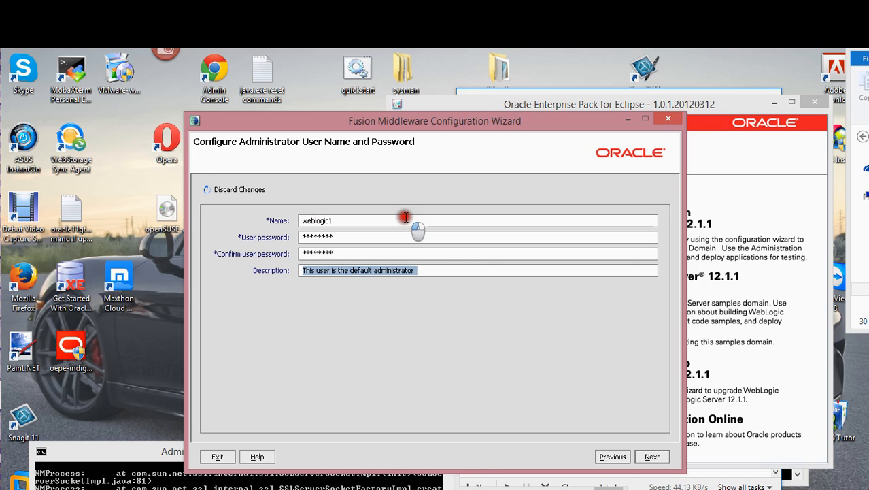
click(646, 456)
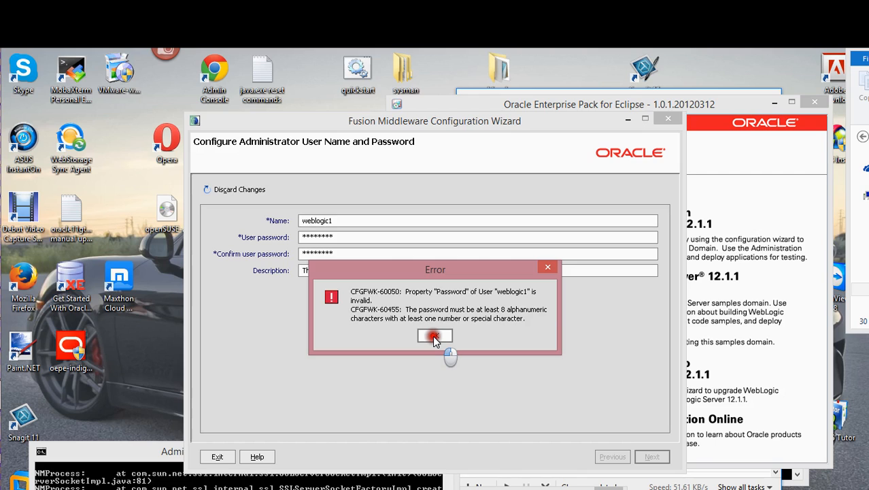
- Dismiss the invalid-password error, re-enter a valid matching password, and continue
click(433, 336)
double_click(345, 236)
click(345, 236)
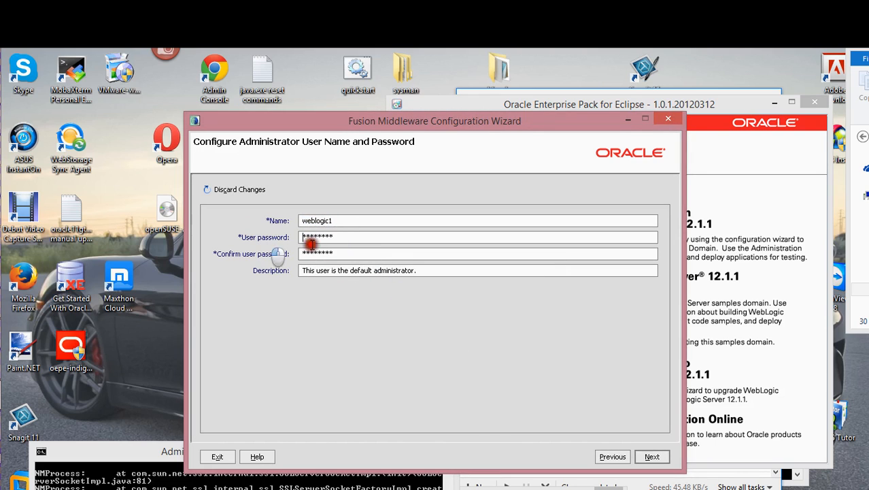
double_click(342, 222)
double_click(343, 236)
click(342, 236)
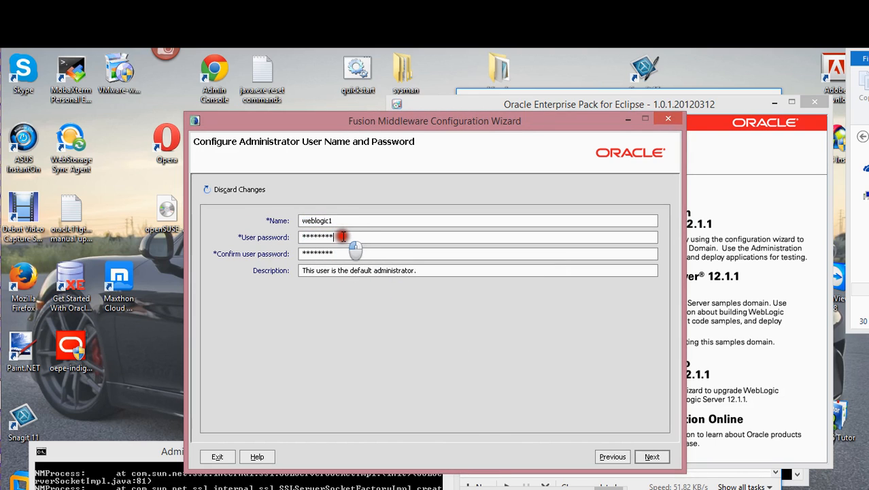
double_click(344, 253)
text(w)
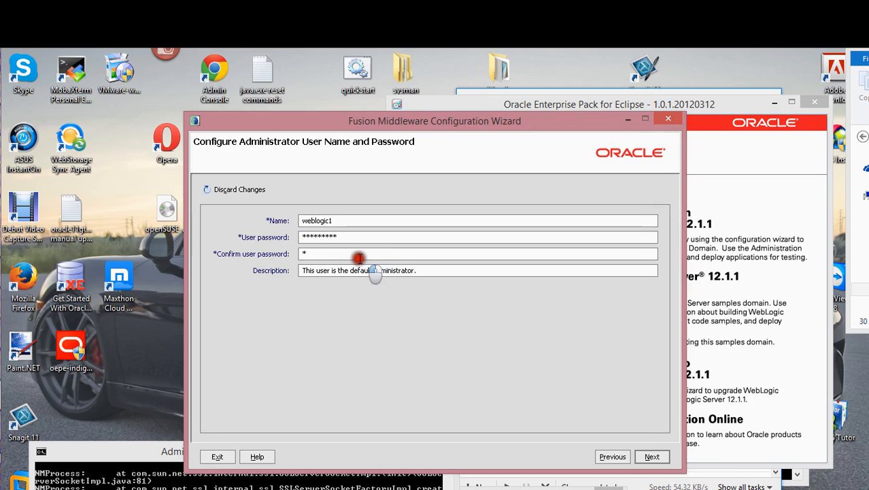
text(weblogi1)
click(652, 456)
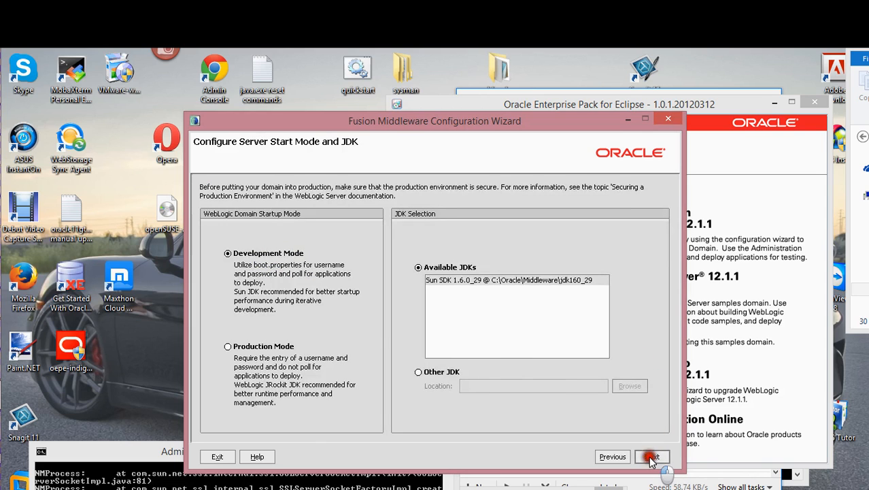
- Revisit the credentials page, then keep Development Mode with Sun SDK 1.6.0_29
click(610, 458)
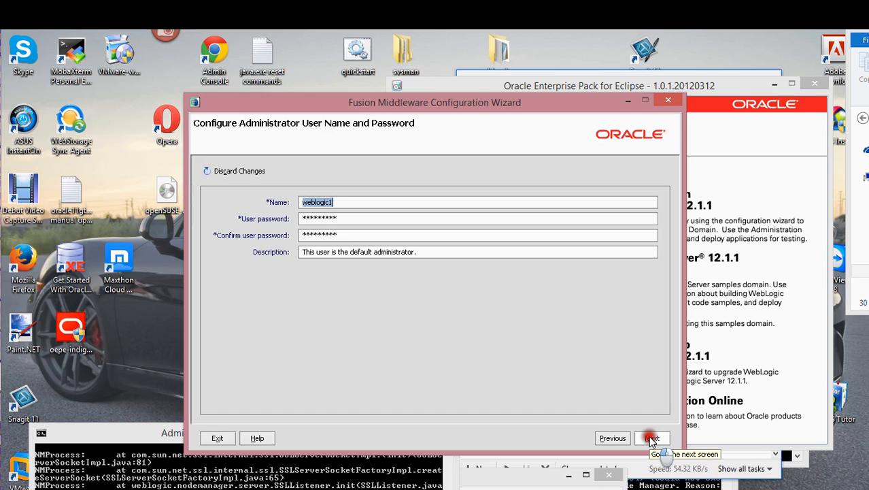
click(651, 438)
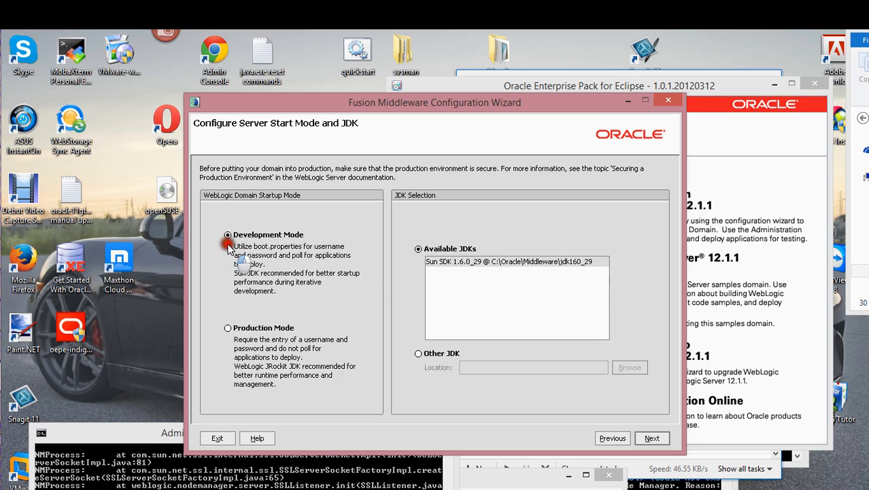
click(649, 438)
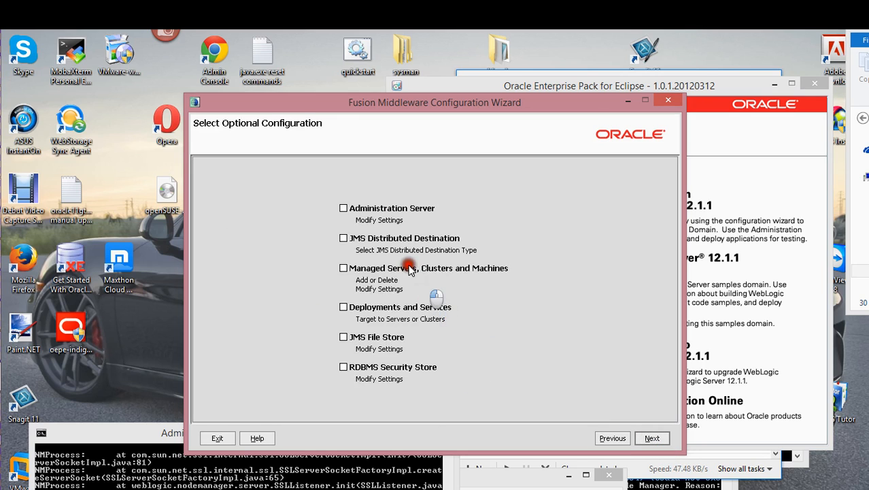
- Tick Administration Server, Managed Servers/Clusters/Machines and Deployments/Services as optional configuration, then continue
click(344, 208)
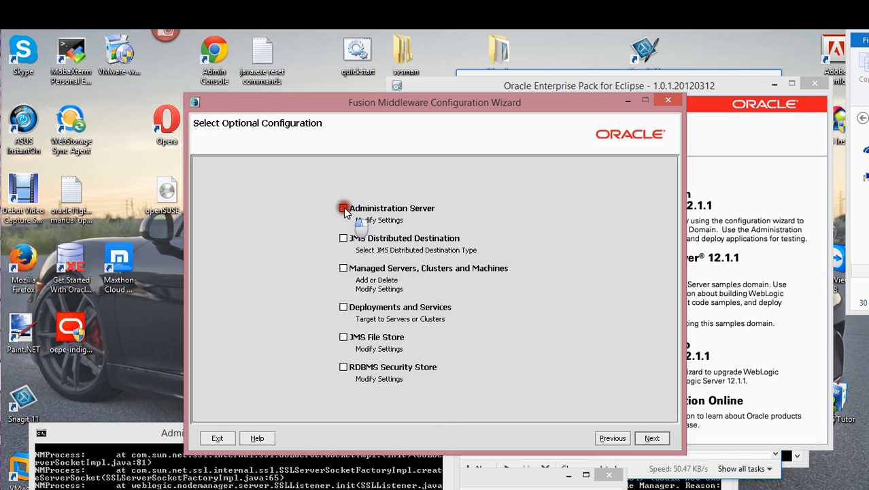
click(344, 208)
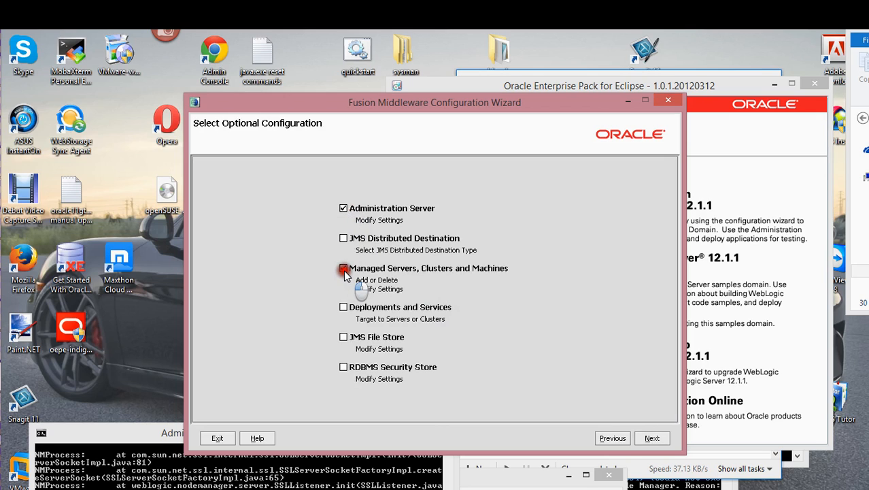
click(344, 268)
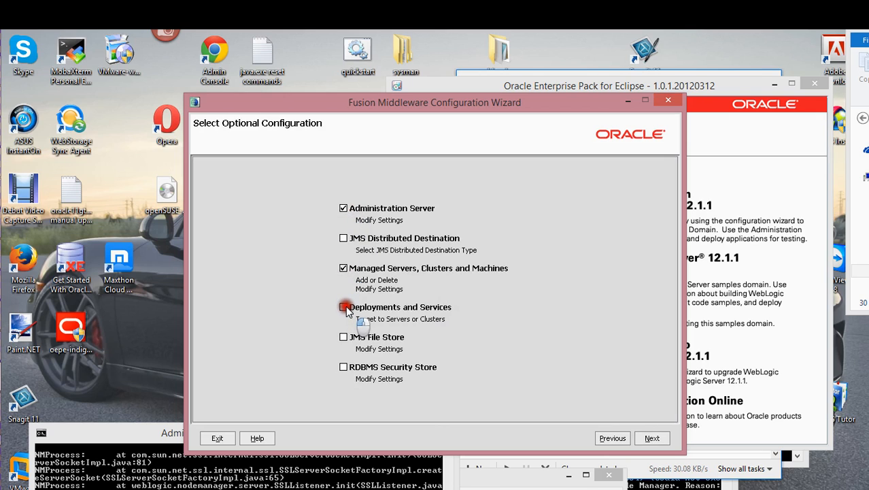
click(344, 308)
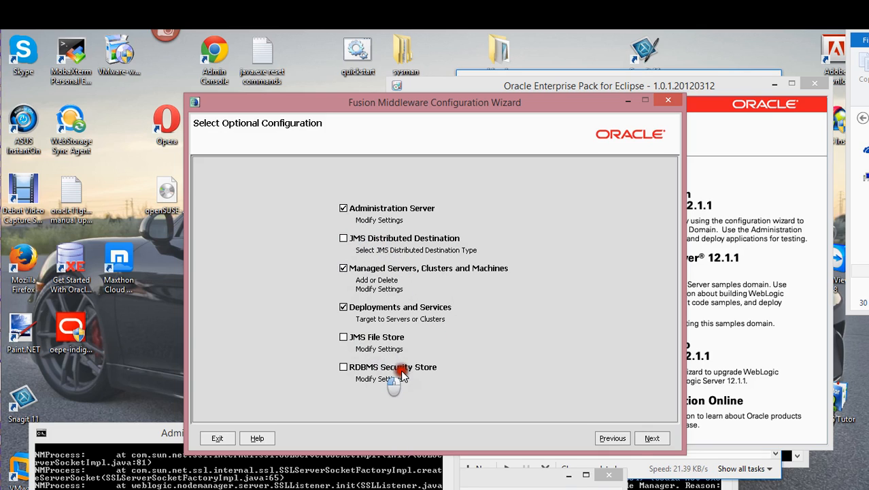
click(344, 307)
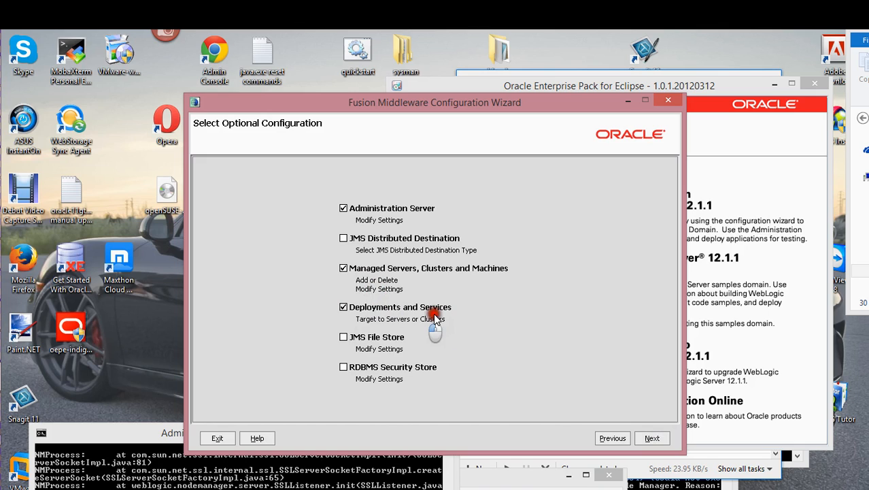
click(652, 438)
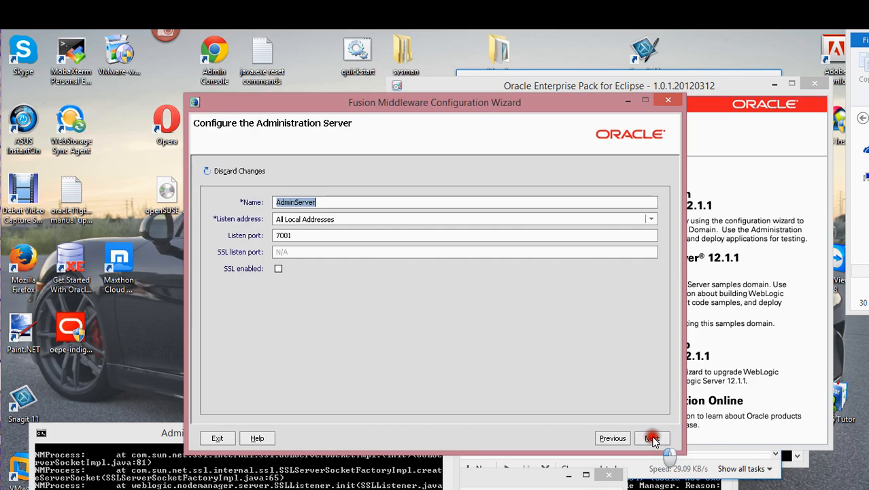
- Rename the admin server to AdminServer1, change its listen port from 7001 to 7005, and continue
click(340, 204)
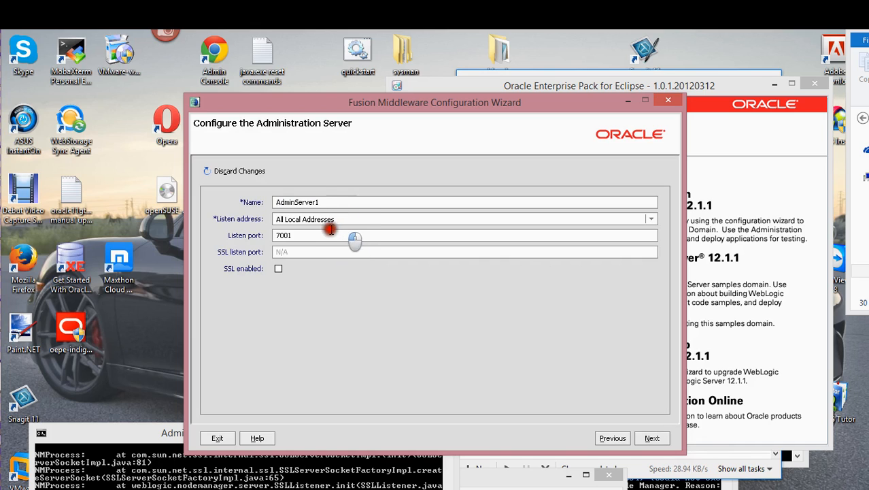
double_click(305, 236)
click(306, 236)
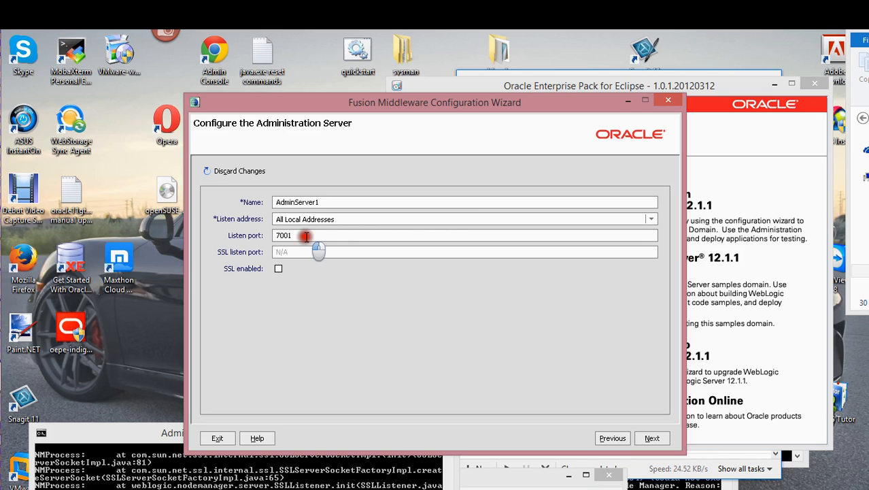
click(592, 104)
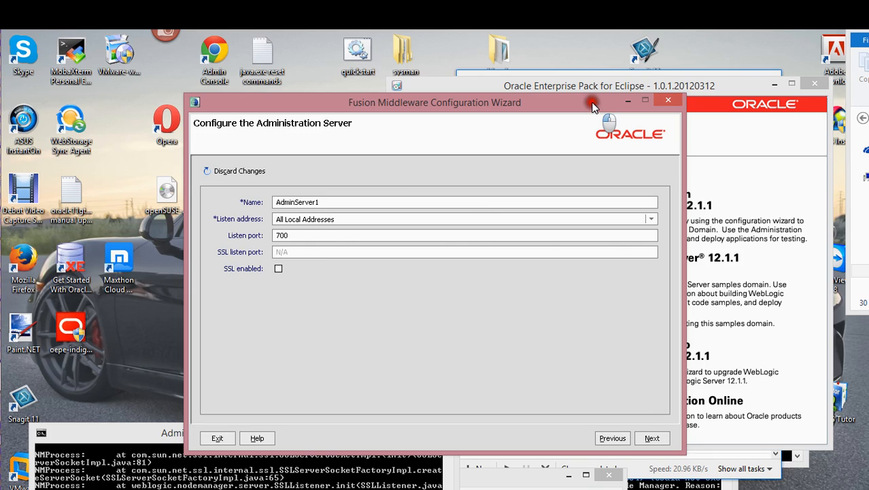
text(5)
click(652, 438)
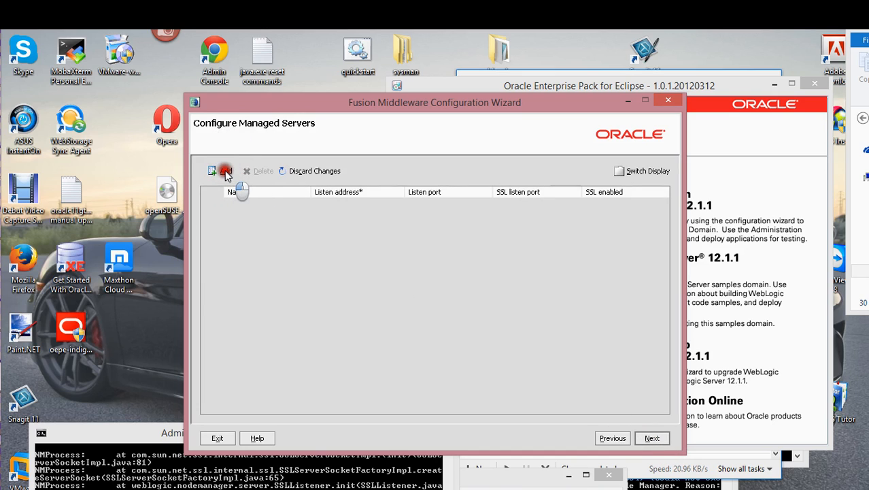
- Add a managed server named ManagedServer_1 with listen port 7006
click(226, 172)
click(251, 201)
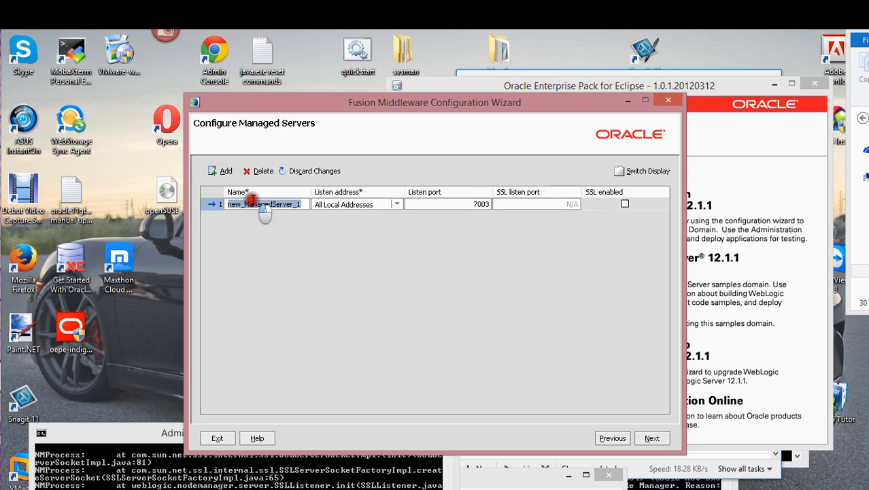
click(248, 203)
drag(245, 203, 222, 206)
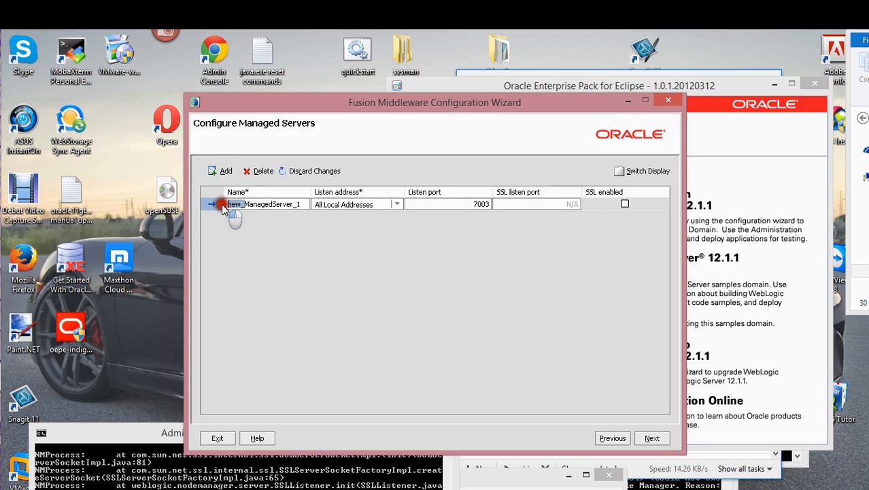
key(Delete)
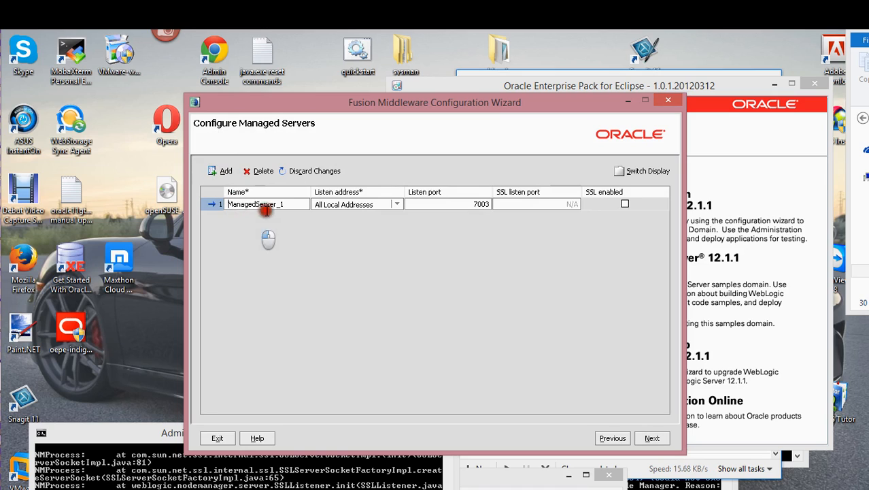
double_click(489, 203)
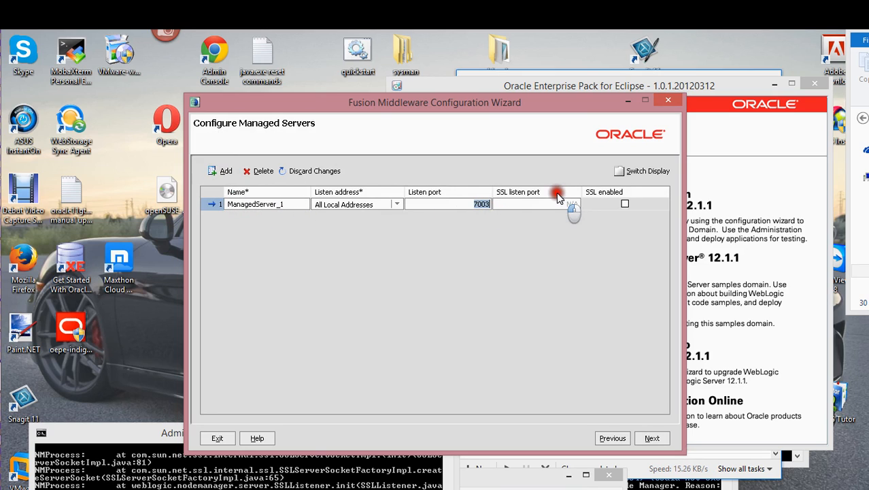
key(End)
key(BackSpace)
text(6)
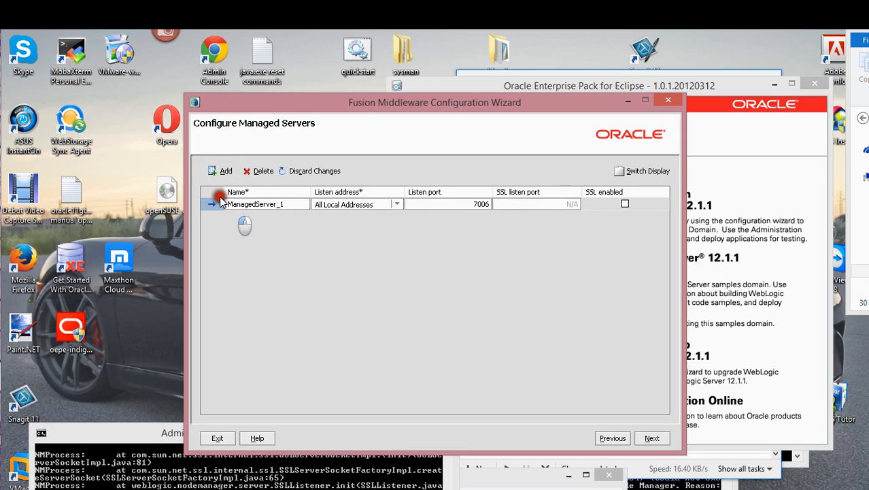
- Add a second managed server named ManagedServer_2
click(216, 170)
double_click(262, 216)
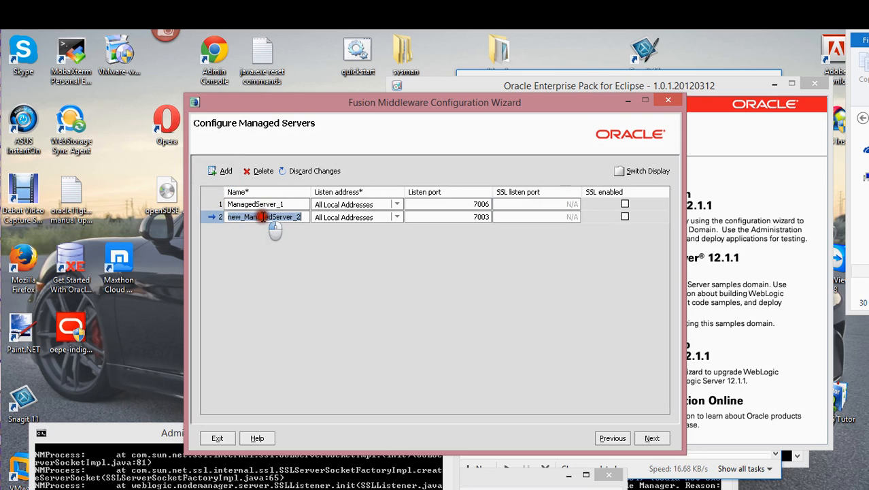
click(246, 216)
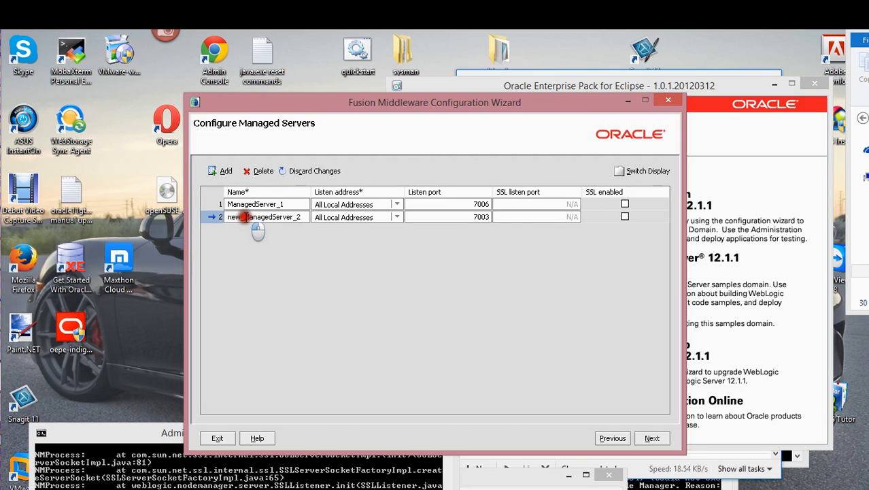
drag(246, 216, 221, 218)
key(BackSpace)
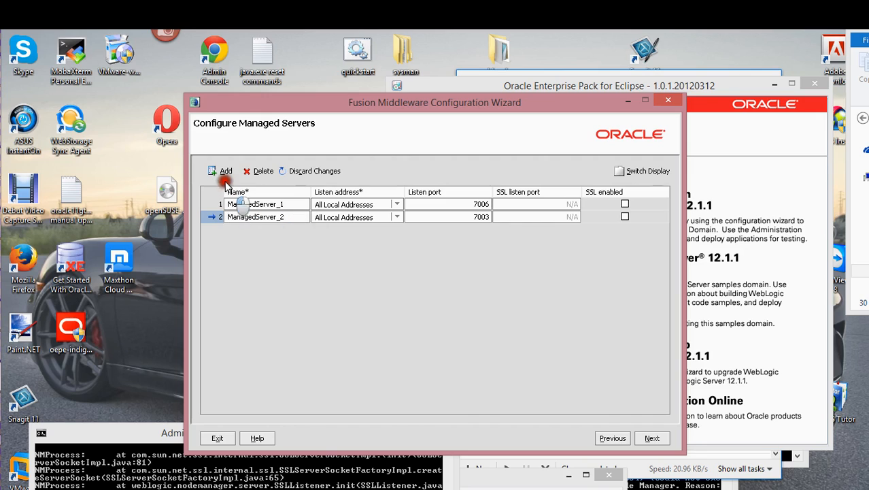
- Add ManagedServer_3, check ports 7007 and 7008, and move on to clusters
click(225, 171)
click(242, 229)
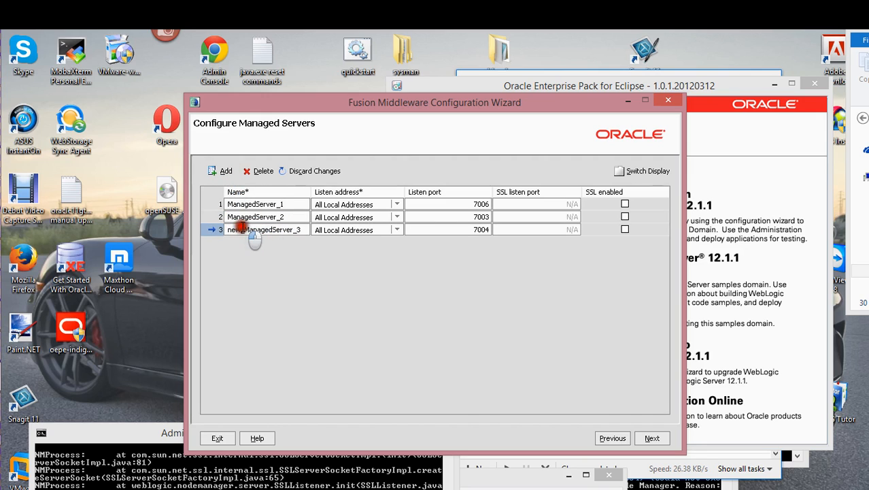
drag(241, 228, 226, 230)
key(Delete)
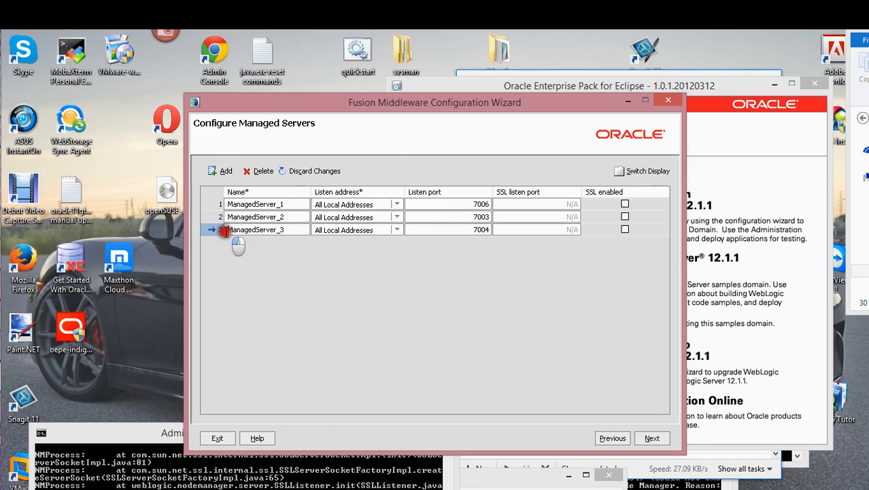
click(489, 217)
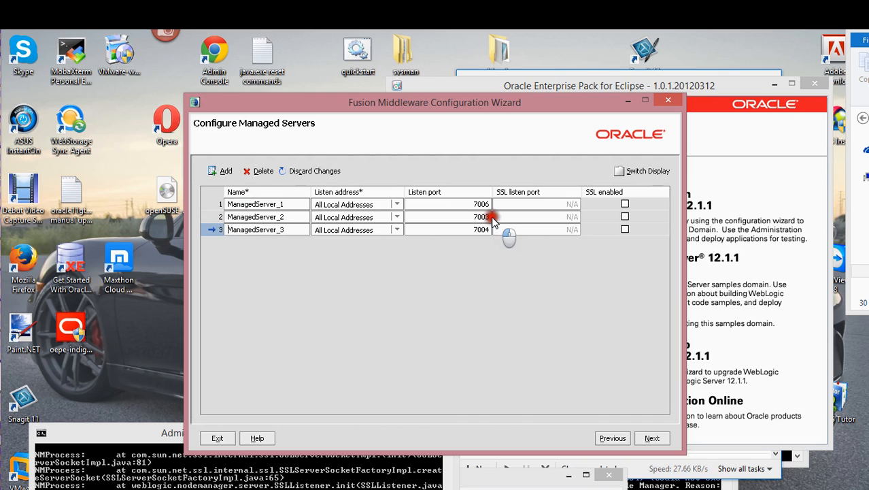
double_click(489, 217)
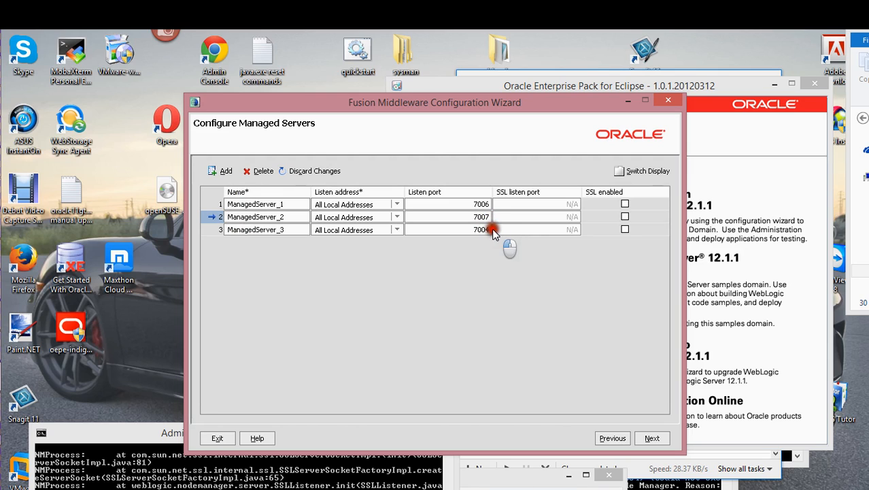
click(486, 229)
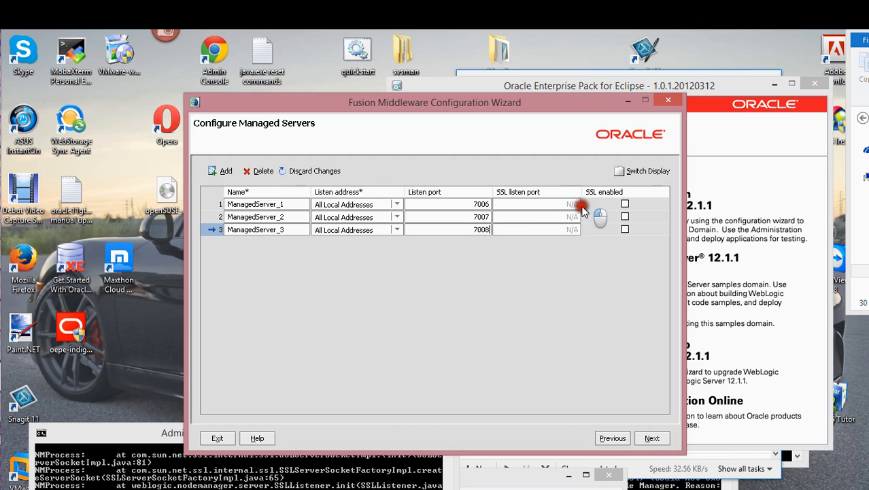
click(651, 438)
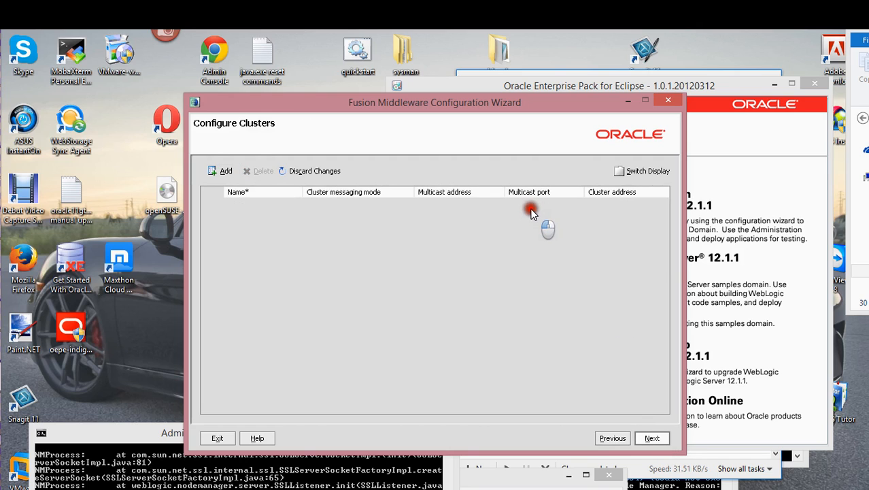
- Add a trial cluster, check its unicast messaging mode, delete it, and continue with no clusters
click(229, 174)
click(327, 205)
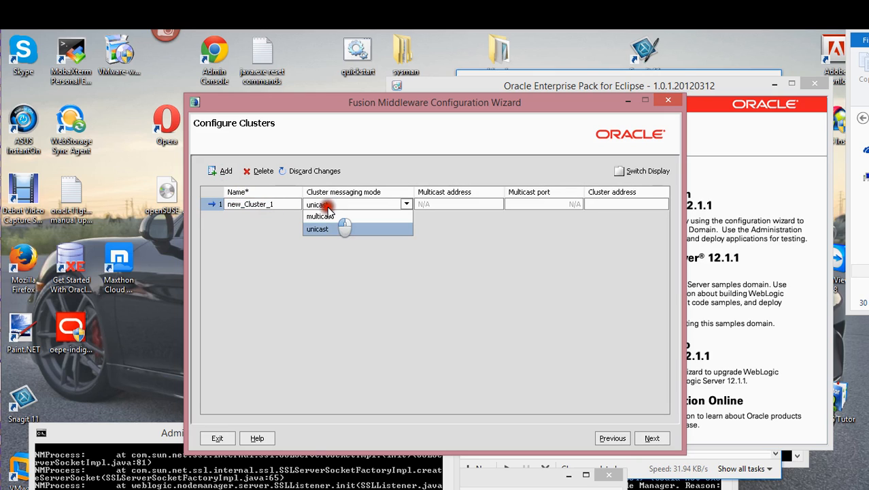
click(327, 206)
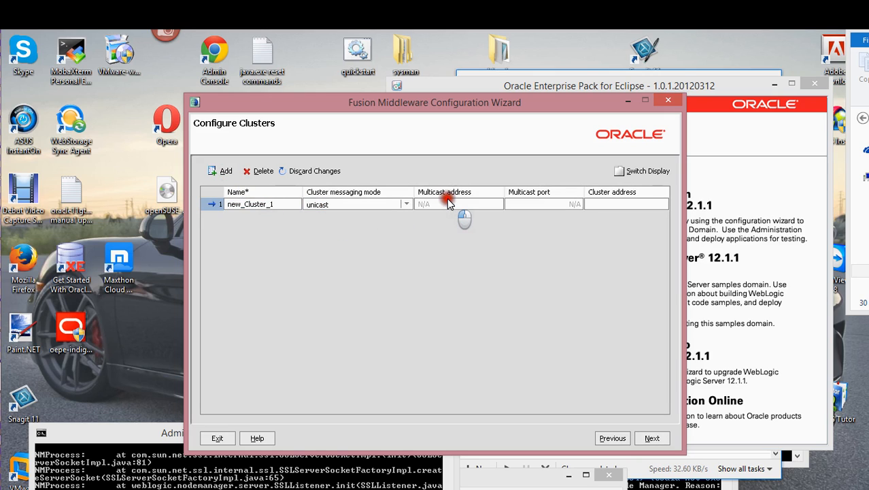
double_click(285, 206)
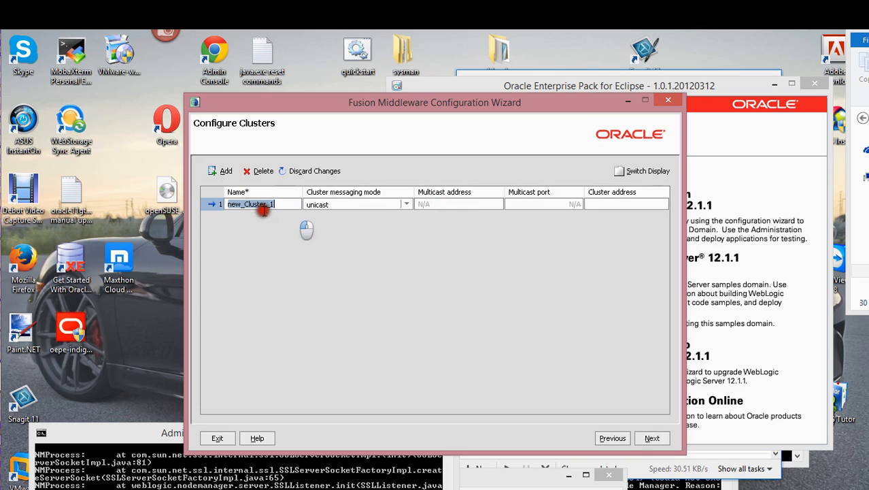
click(261, 171)
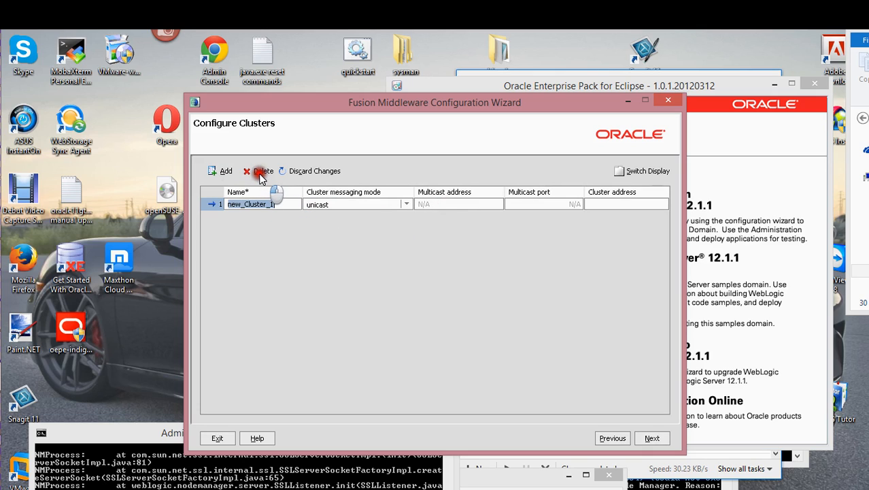
click(263, 171)
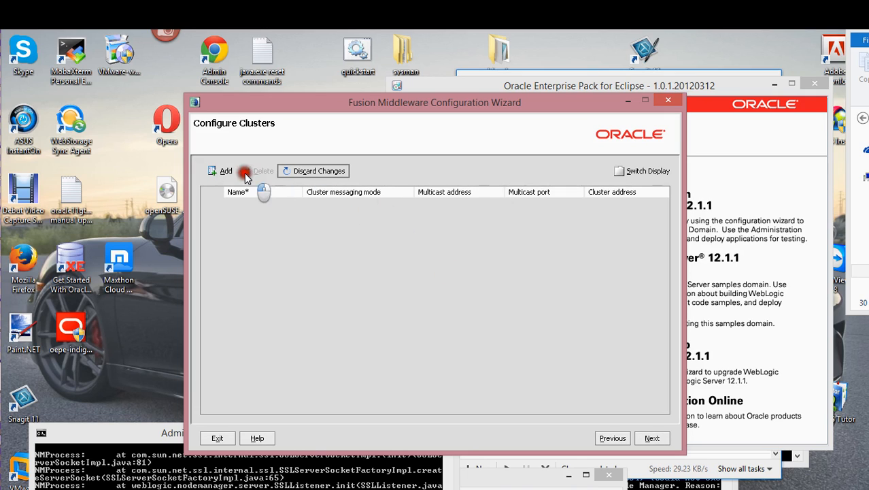
click(224, 170)
click(384, 204)
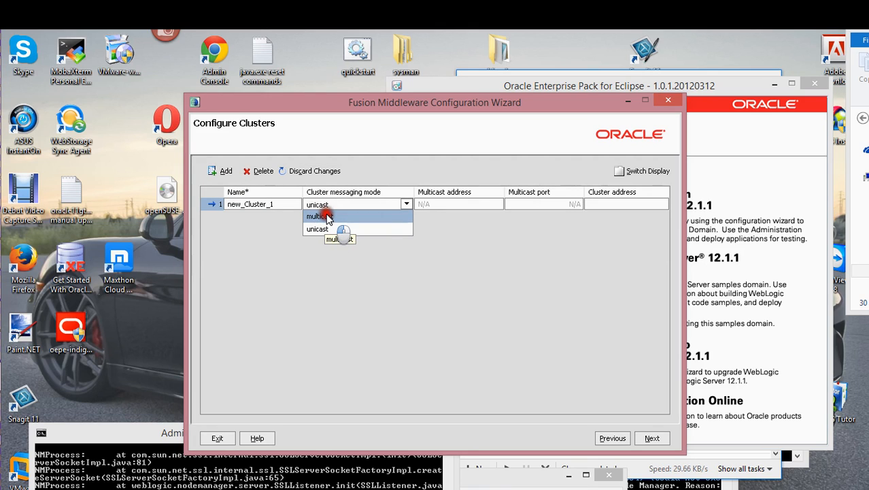
click(261, 171)
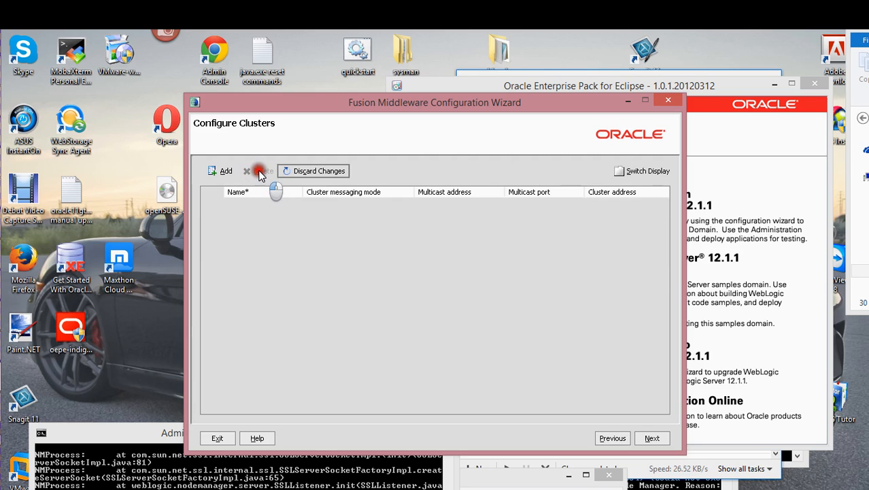
click(653, 437)
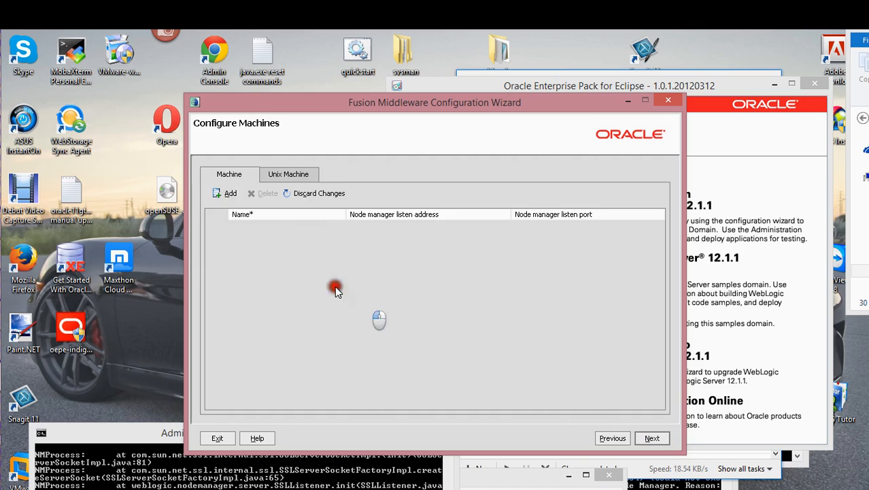
- Add machine Machine_2 on localhost with node manager port 5557, then continue
click(231, 194)
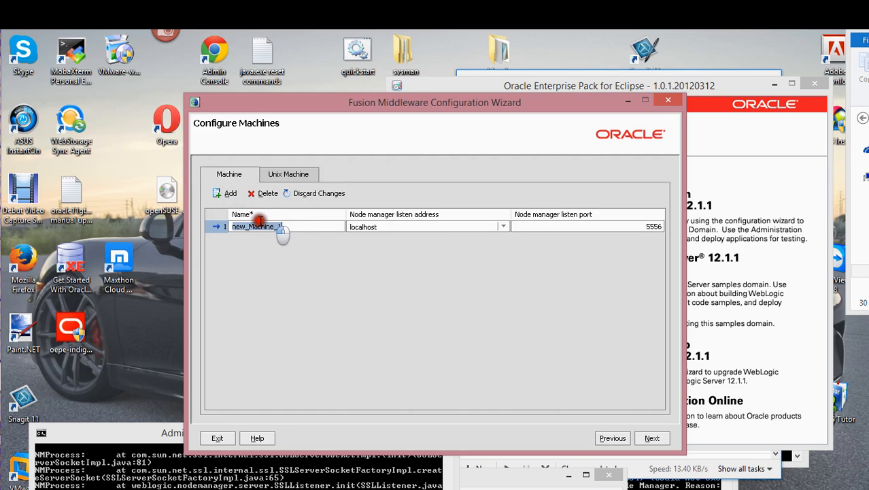
drag(249, 227, 223, 229)
key(BackSpace)
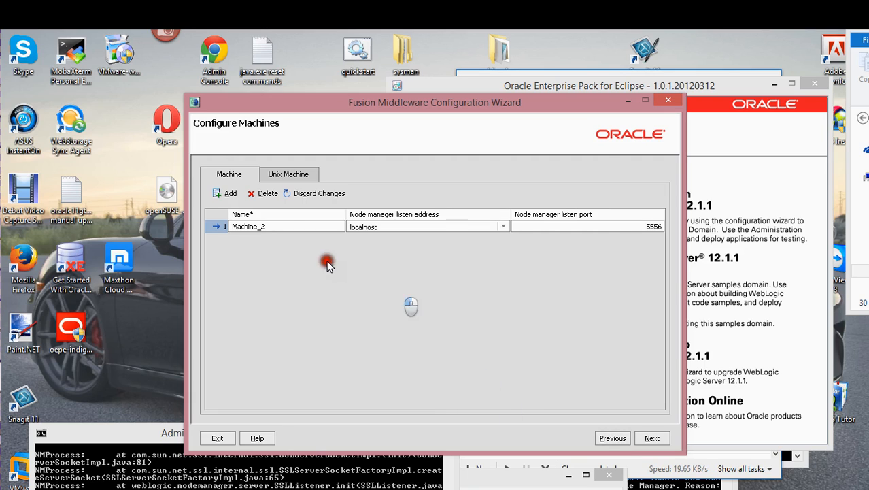
click(273, 183)
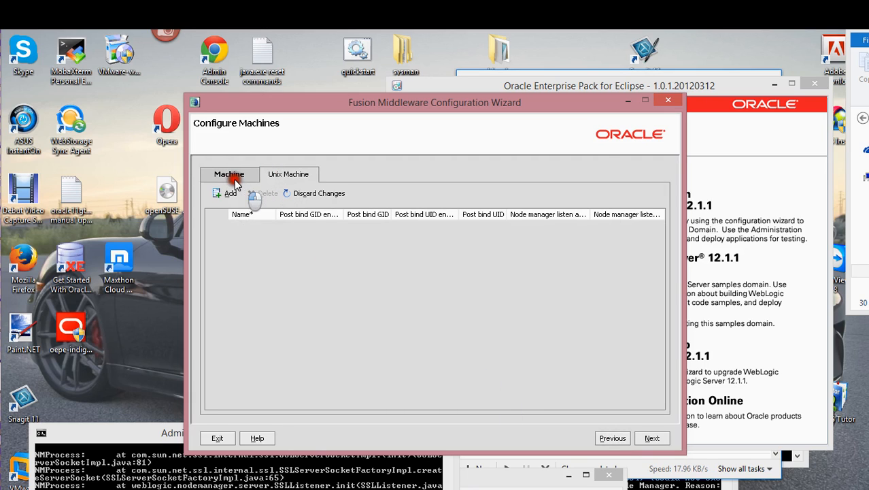
click(313, 238)
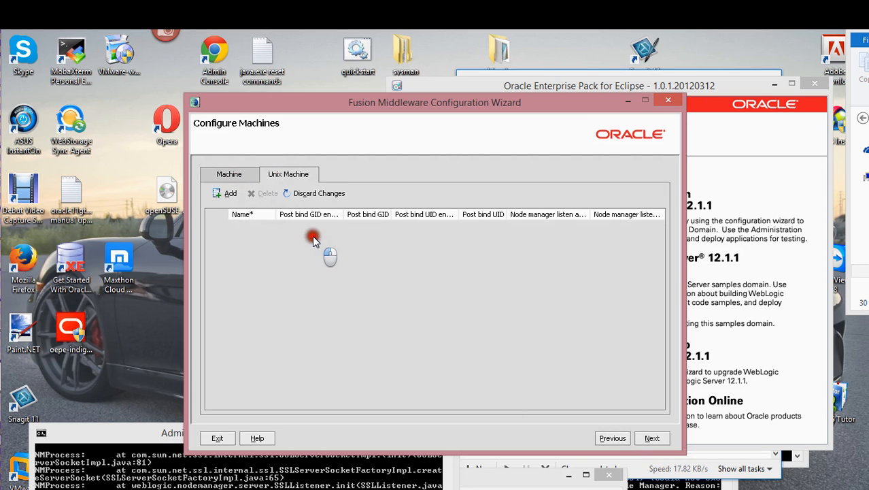
click(231, 177)
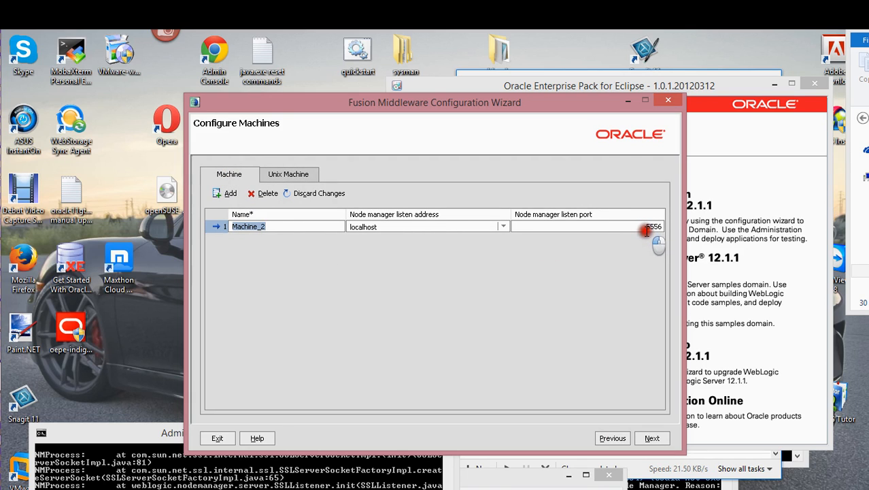
click(658, 226)
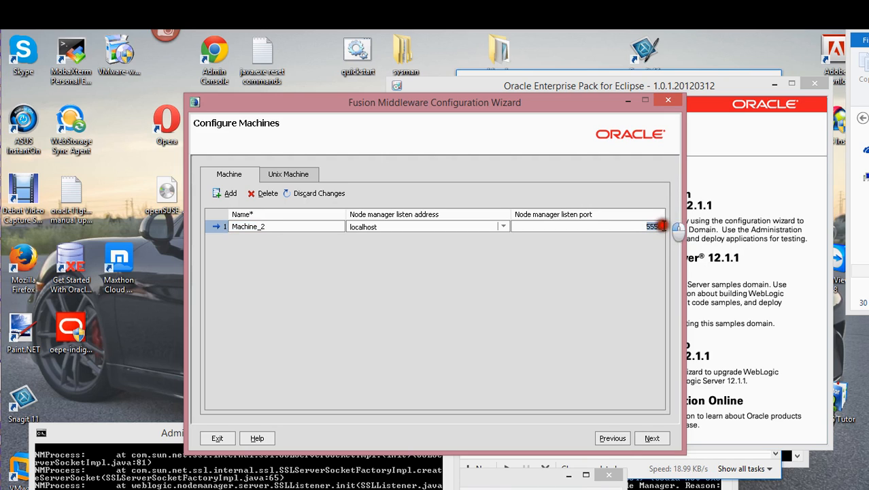
click(662, 226)
key(BackSpace)
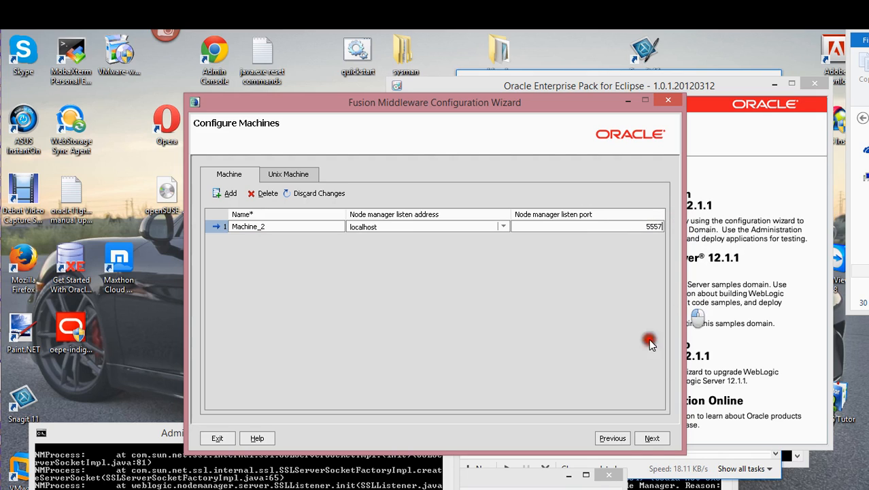
click(652, 438)
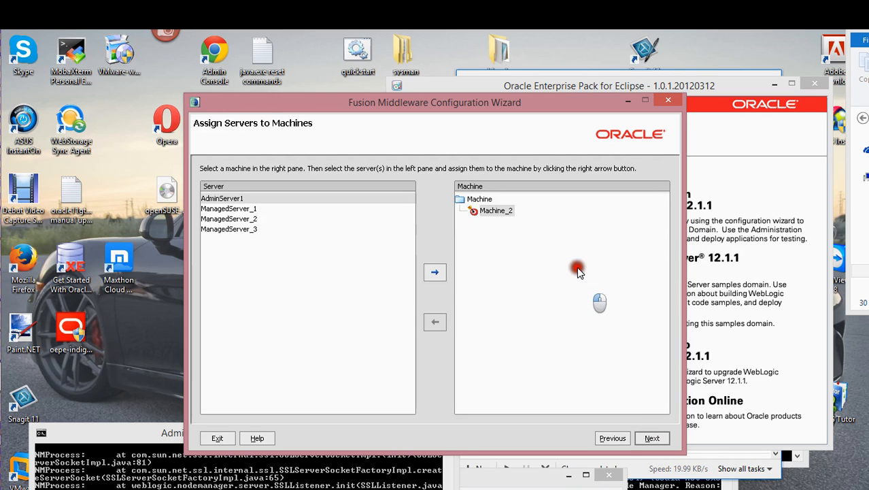
- Assign AdminServer1 and ManagedServer_1 through _3 to Machine_2, then continue
click(228, 209)
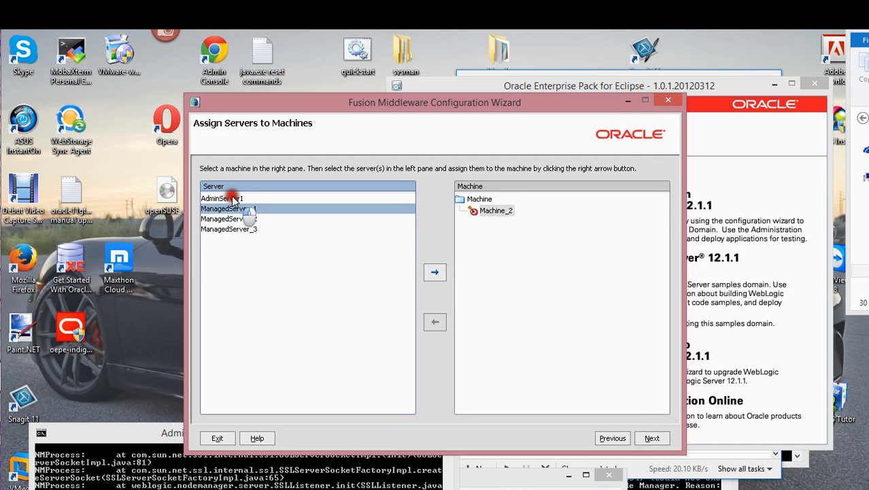
click(233, 198)
click(232, 209)
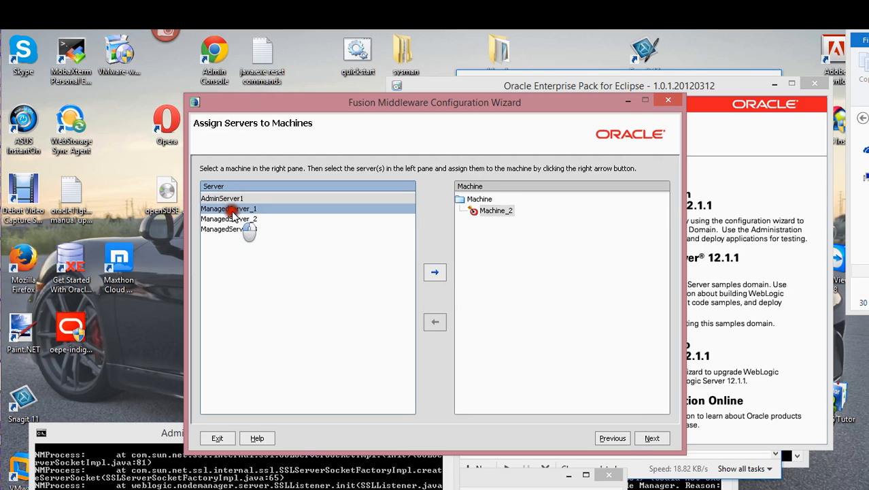
click(233, 219)
click(236, 230)
click(435, 273)
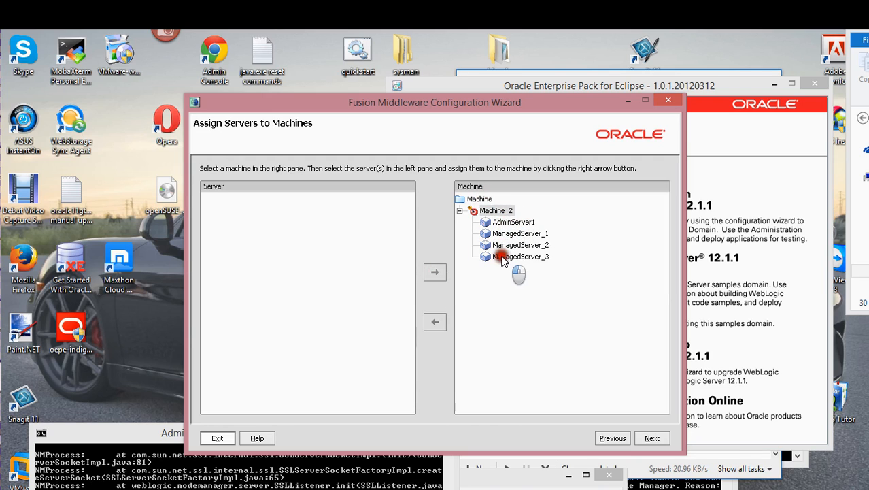
click(651, 439)
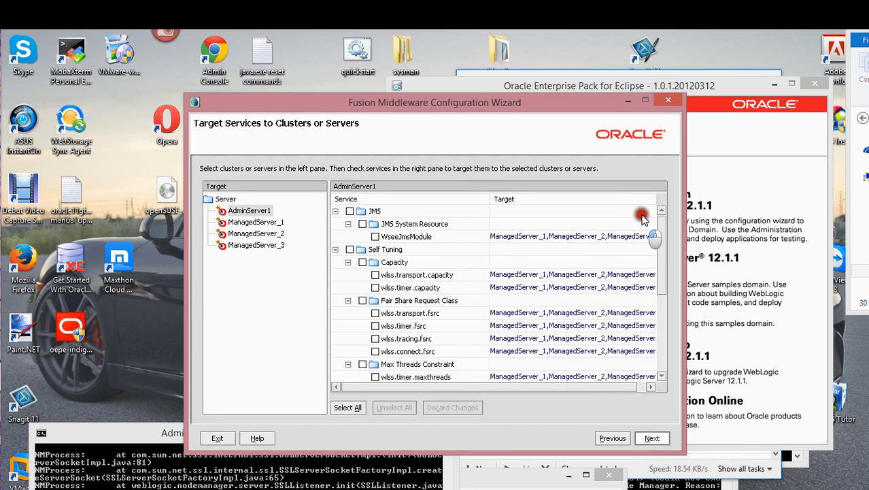
- Look through the default service targets, leave them unchanged, and continue to the Configuration Summary
mouse_move(660, 232)
mouse_down()
mouse_move(669, 332)
mouse_move(650, 235)
mouse_up()
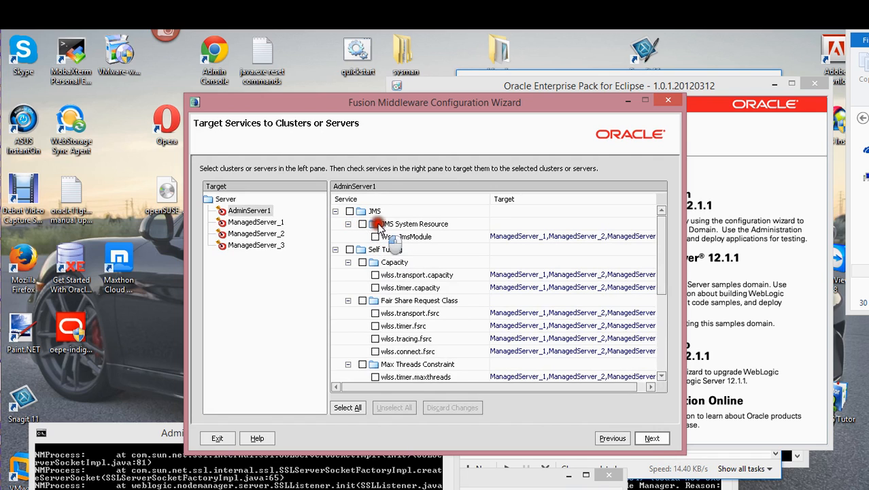
scroll(402, 303, down, 3)
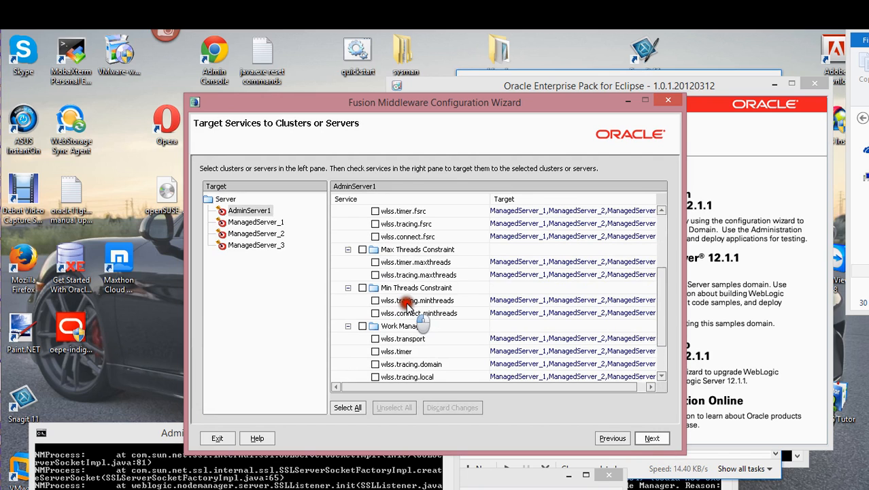
scroll(466, 373, down, 2)
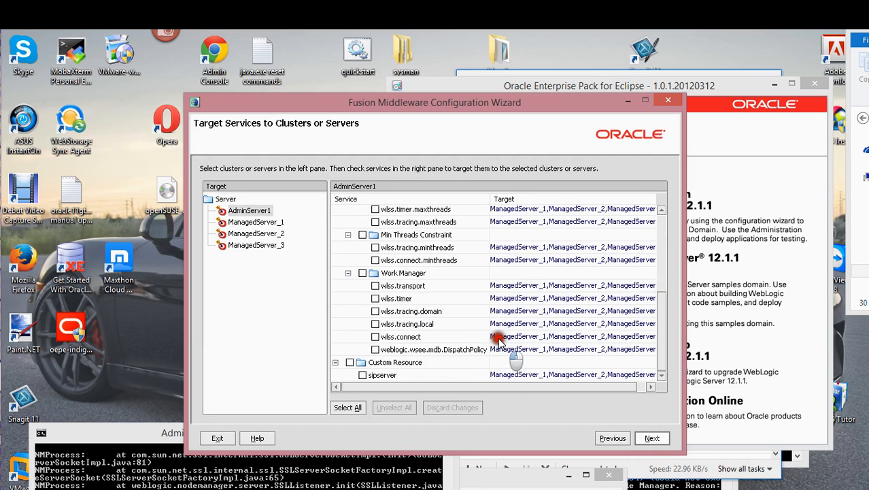
scroll(497, 334, up, 5)
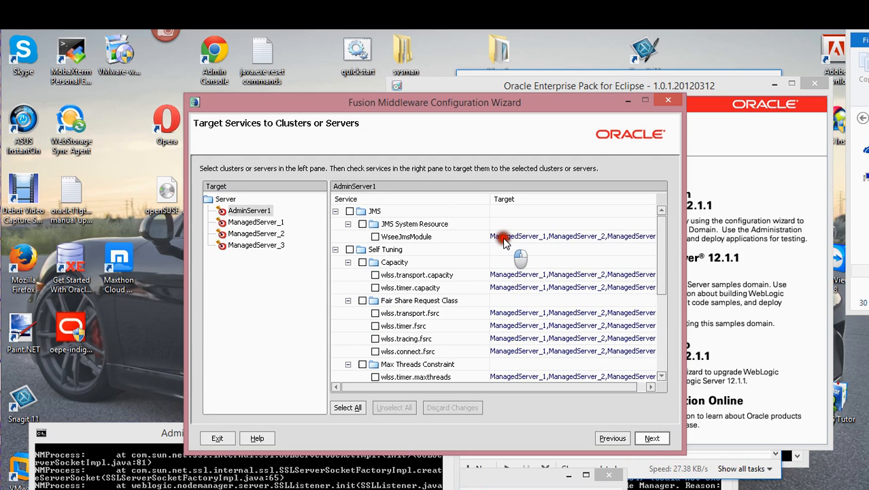
scroll(589, 295, down, 4)
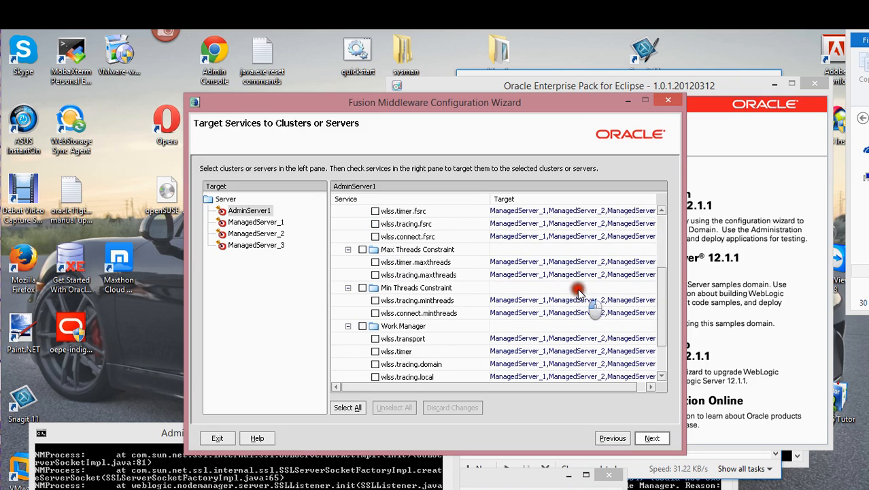
click(651, 439)
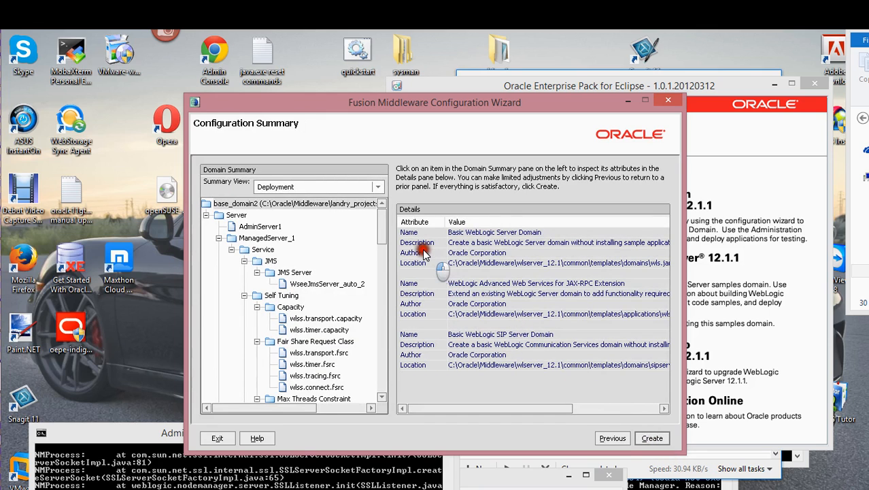
- Review the base_domain2 configuration summary and create the domain
drag(383, 250, 386, 224)
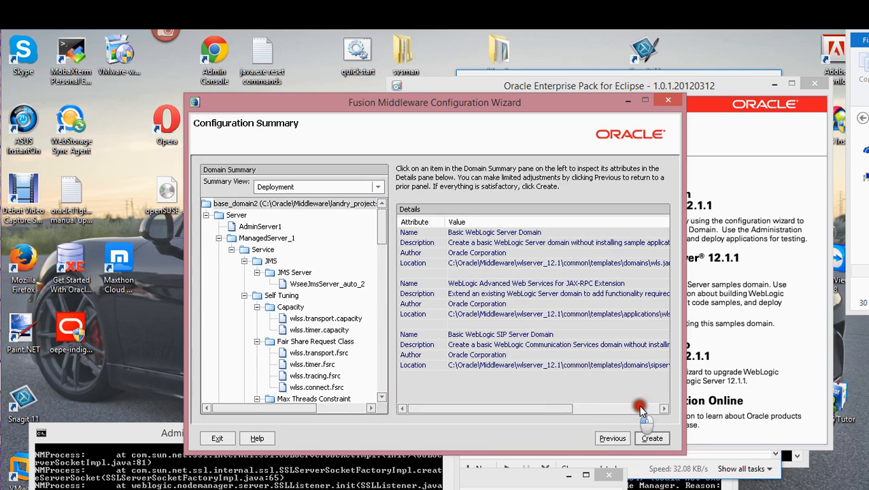
click(644, 438)
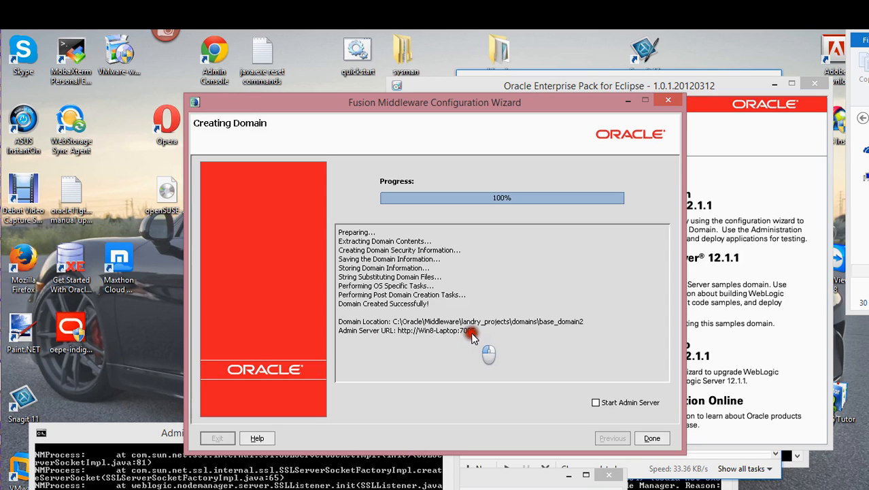
- Tick Start Admin Server and finish the wizard with Done
click(595, 403)
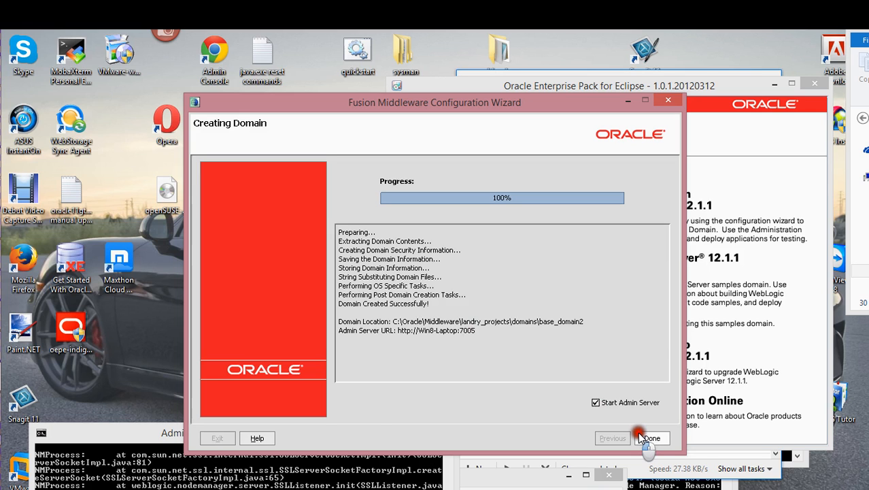
click(640, 436)
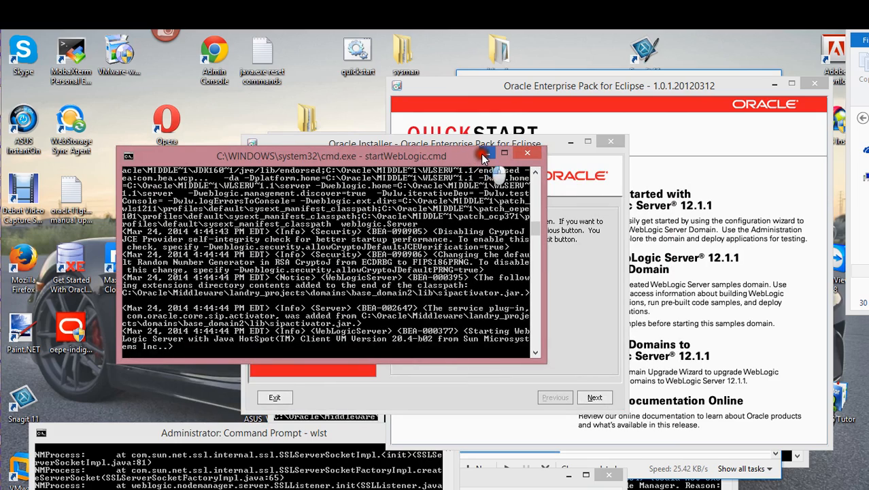
- Move the server log window to the screen bottom and the installer window up
drag(464, 158, 378, 200)
click(425, 161)
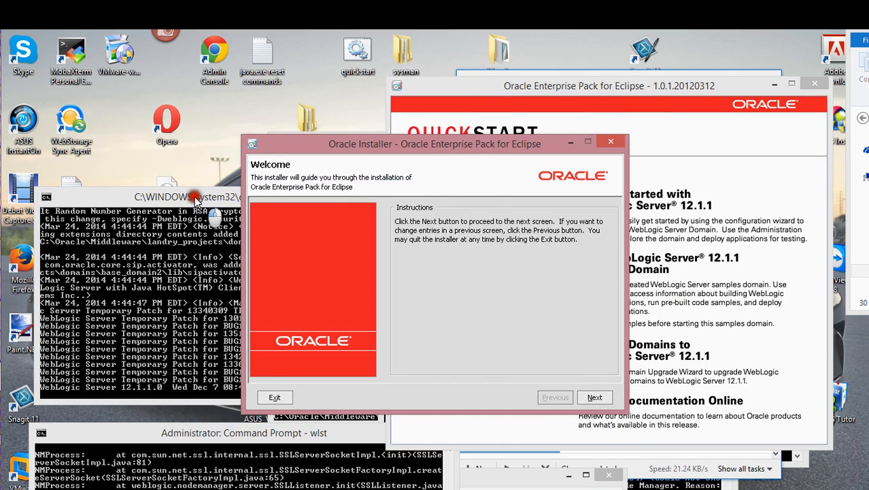
drag(195, 197, 158, 429)
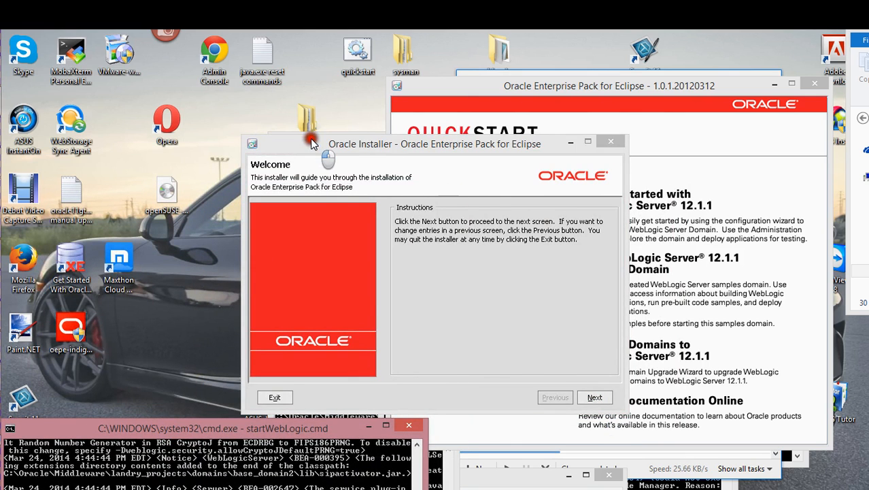
drag(310, 140, 336, 72)
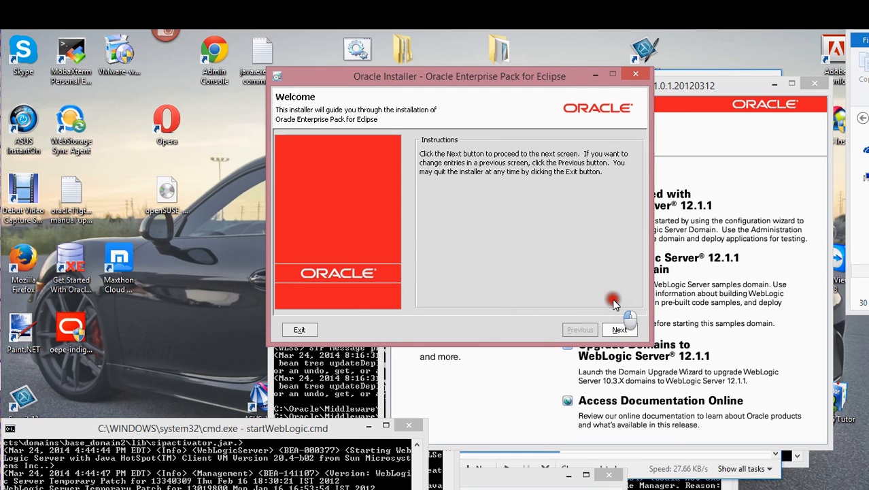
- Pass the Welcome step and keep the existing Middleware Home, which reports everything already installed
click(616, 330)
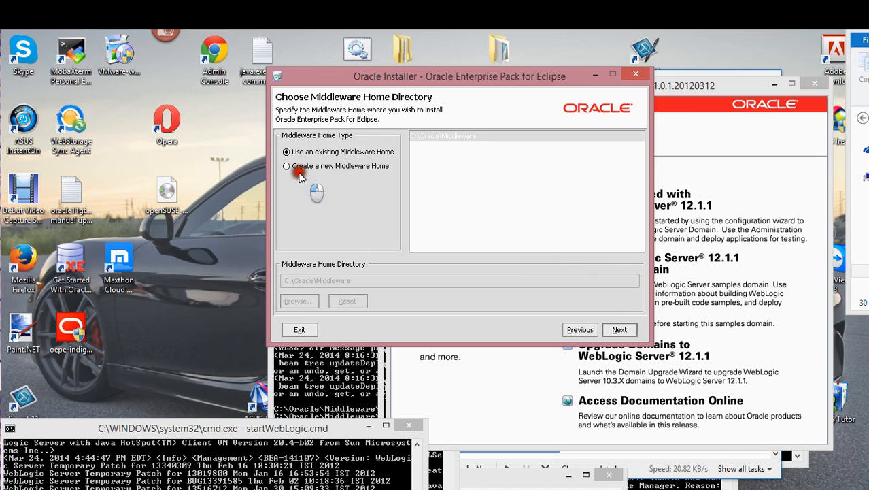
click(636, 328)
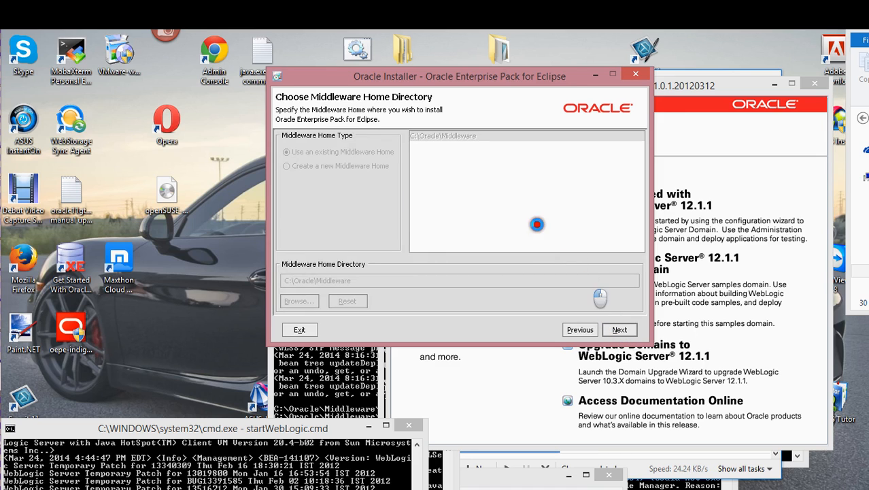
drag(464, 77, 233, 86)
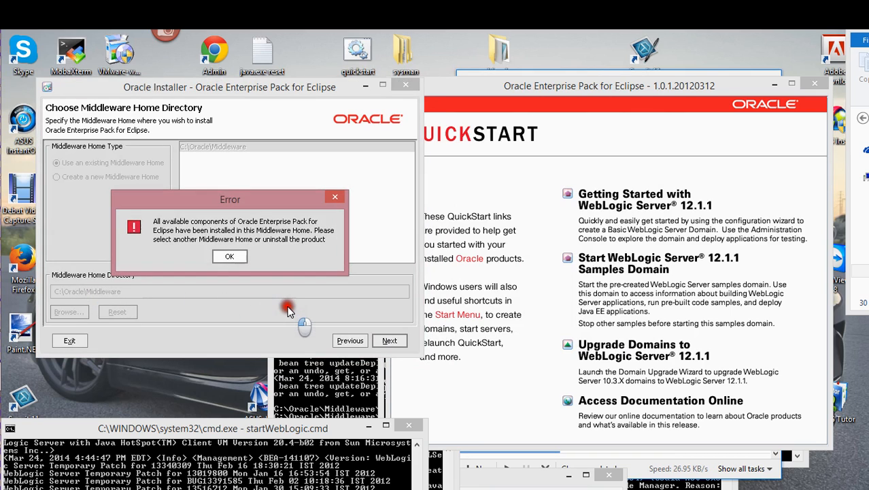
- Dismiss the already-installed error, then quit the Oracle Enterprise Pack for Eclipse installer and confirm exit
click(231, 257)
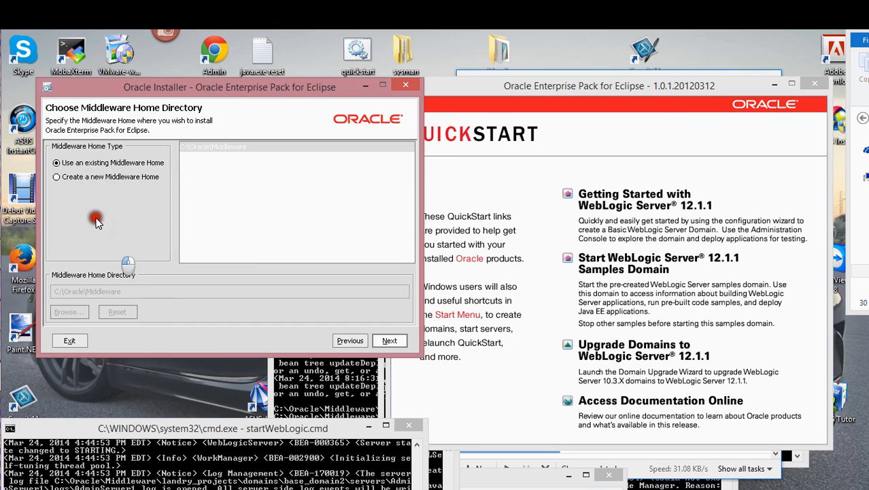
click(550, 84)
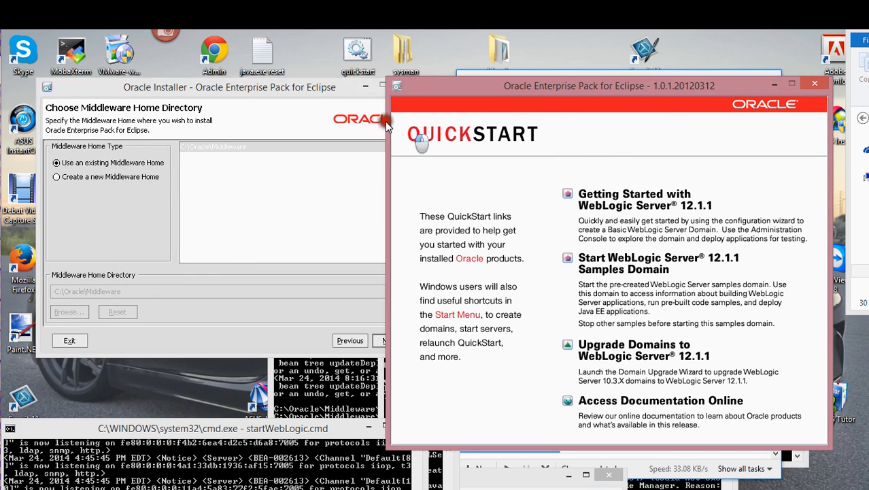
click(306, 89)
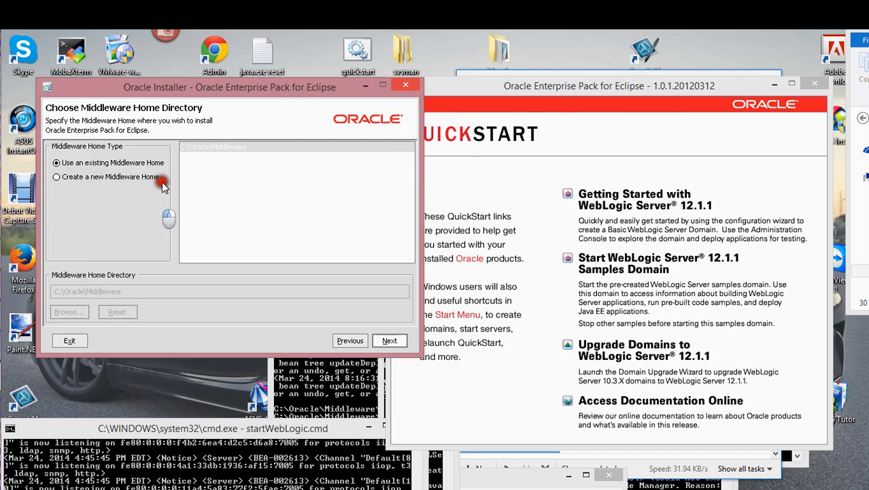
click(402, 85)
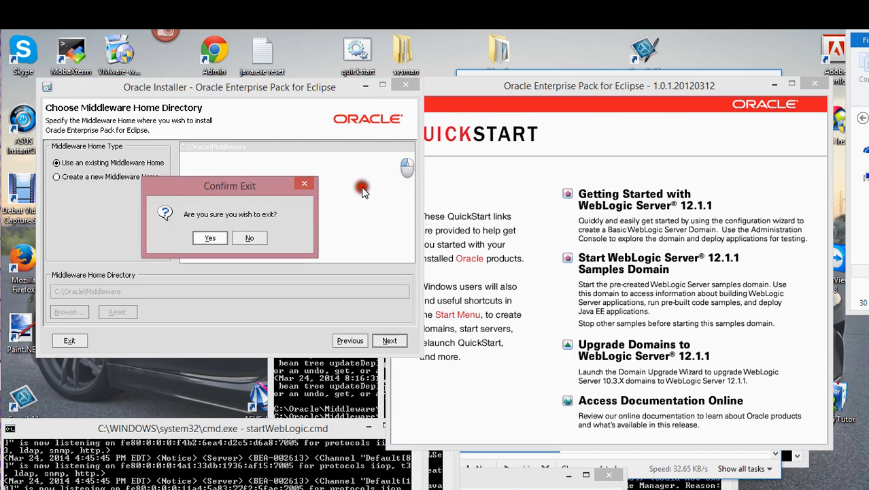
click(210, 235)
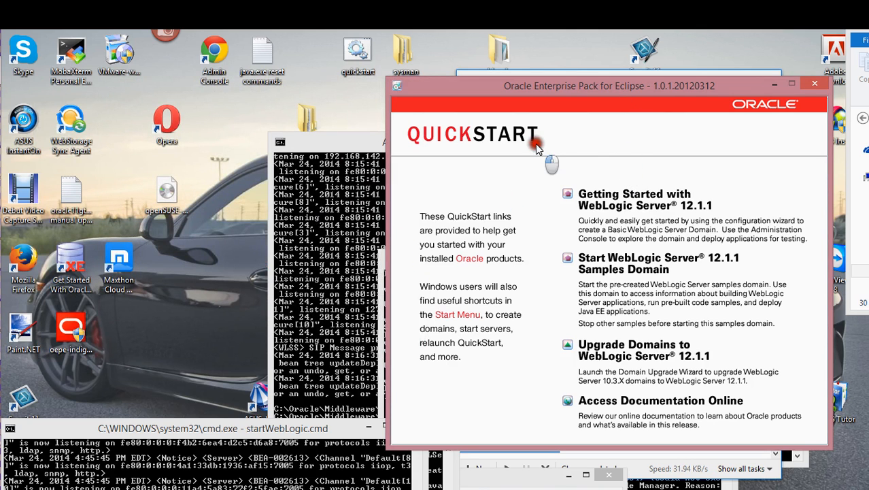
- Check that the base_domain2 server log reports RUNNING mode, then switch to Opera
drag(239, 430, 239, 264)
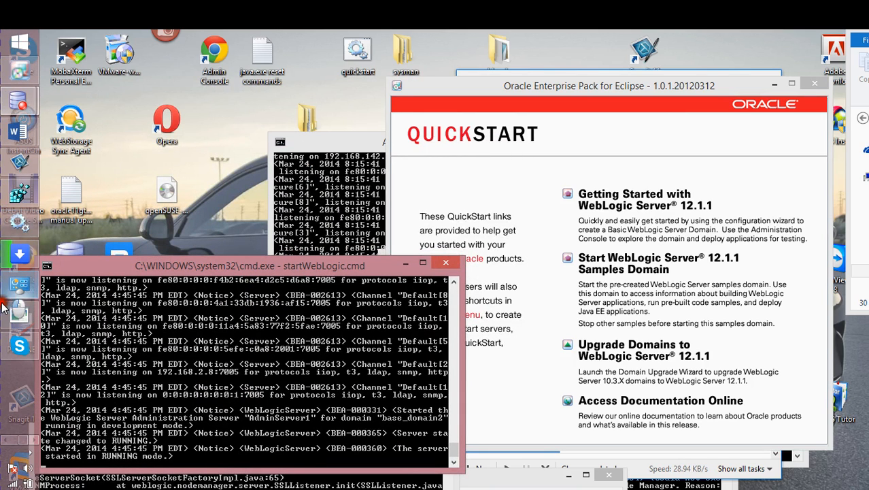
click(2, 442)
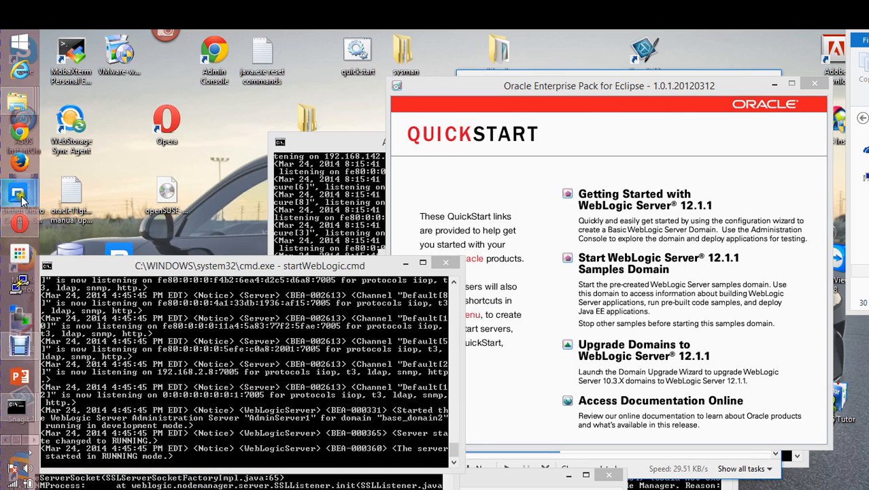
mouse_move(24, 195)
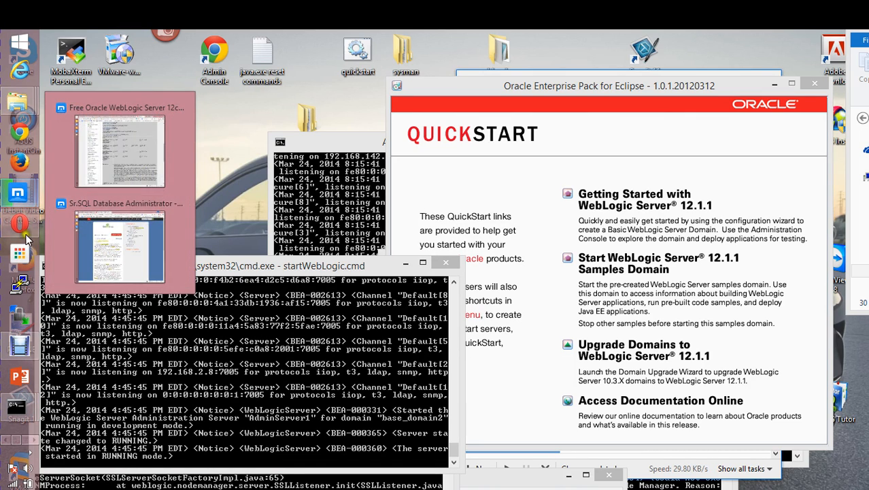
mouse_move(22, 225)
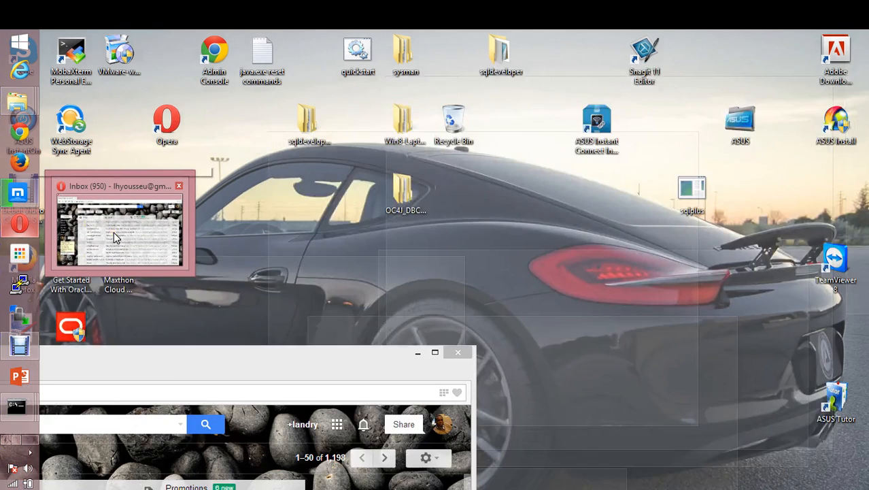
click(121, 253)
- Open a new Speed Dial tab in Opera and position the browser window
mouse_move(45, 374)
mouse_down()
mouse_move(44, 363)
mouse_move(153, 283)
mouse_move(187, 192)
mouse_move(219, 168)
mouse_up()
drag(100, 170, 133, 155)
click(22, 155)
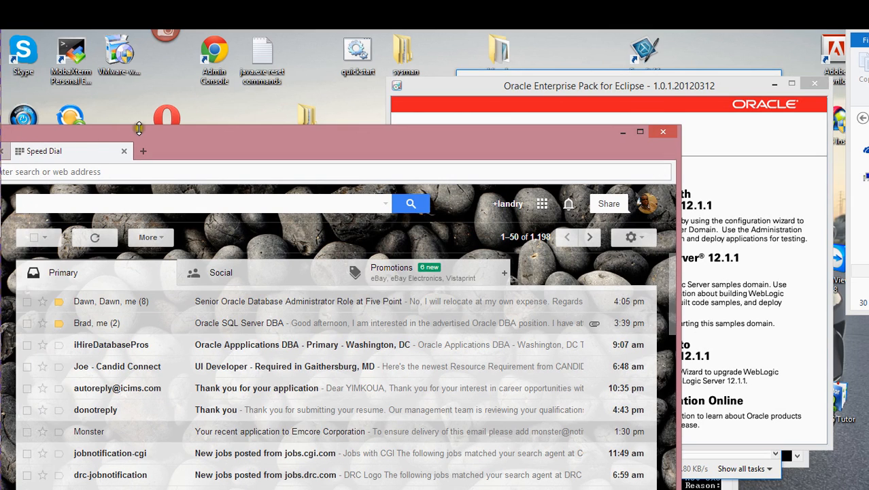
drag(161, 141, 166, 159)
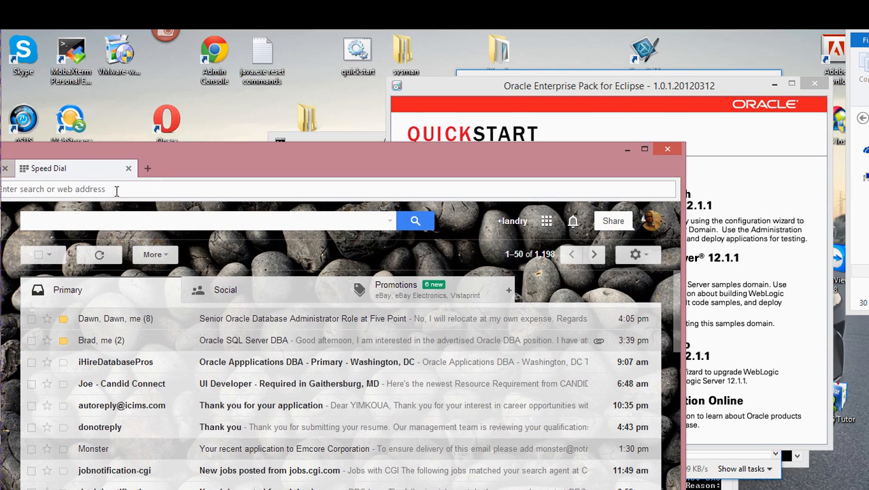
drag(171, 164, 323, 113)
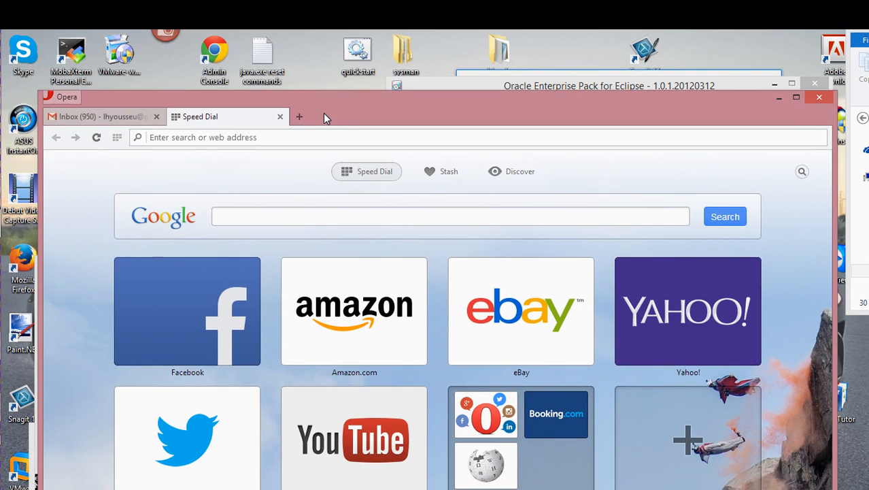
text(http:)
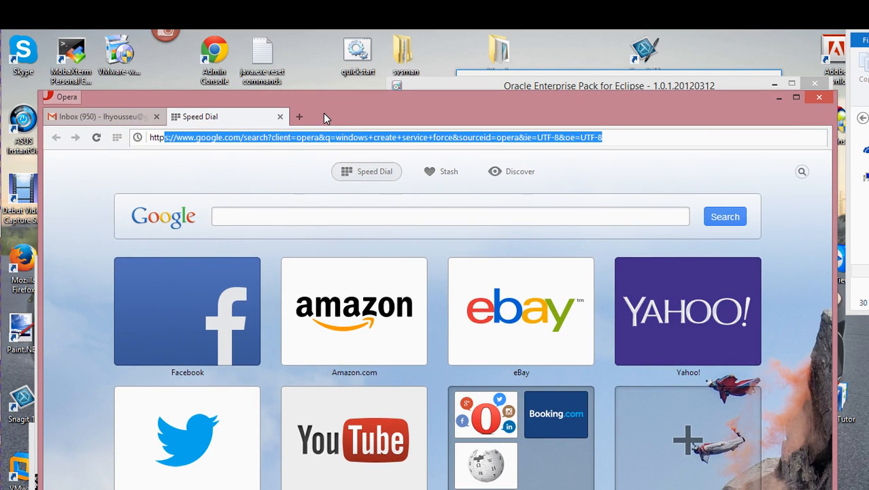
key(BackSpace)
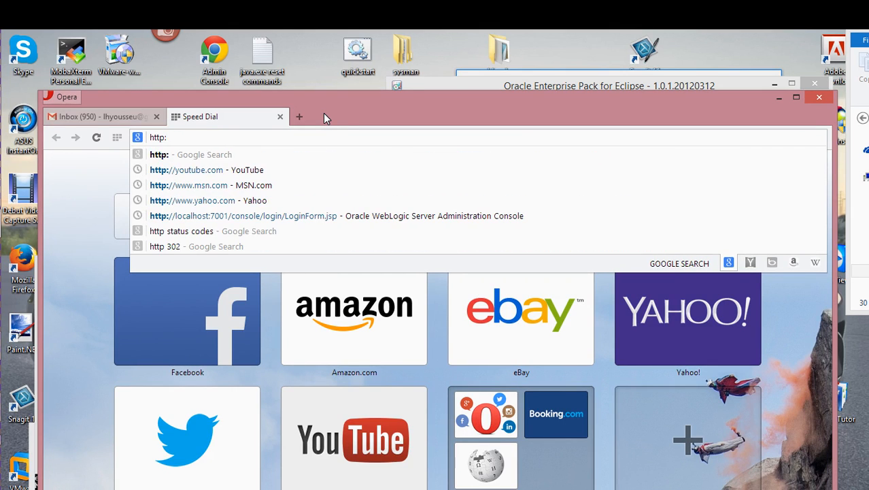
text(//)
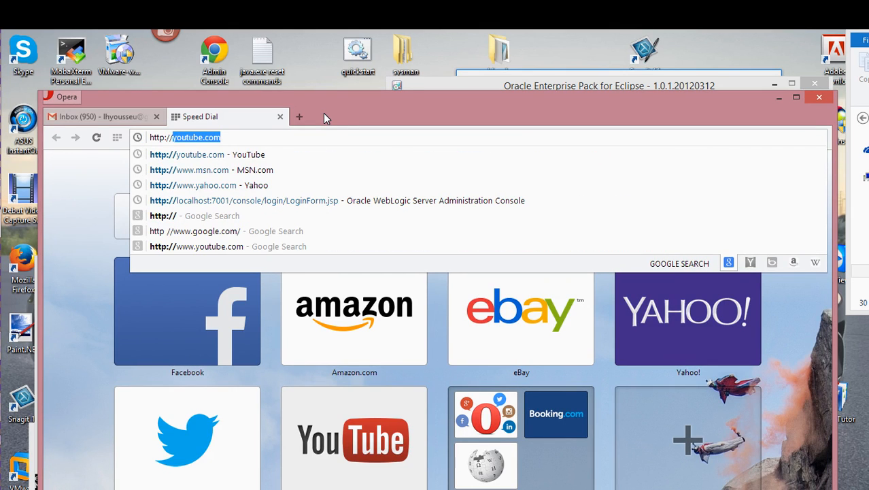
text(local)
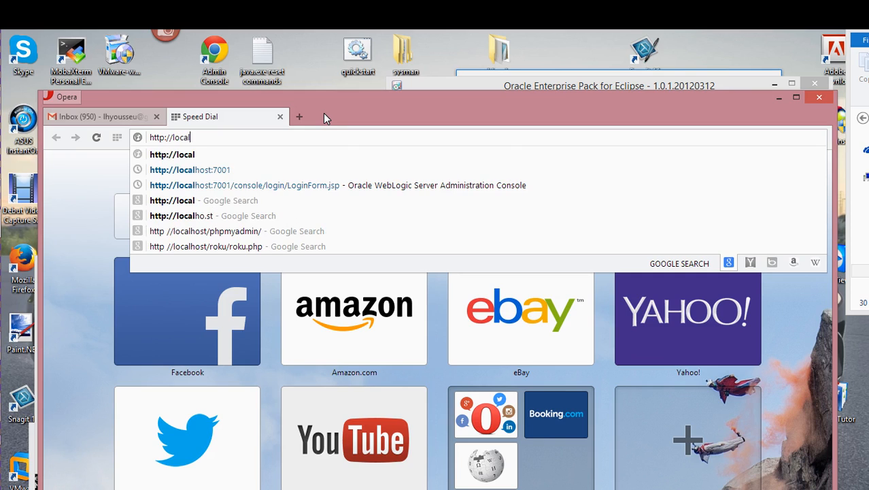
text(host:)
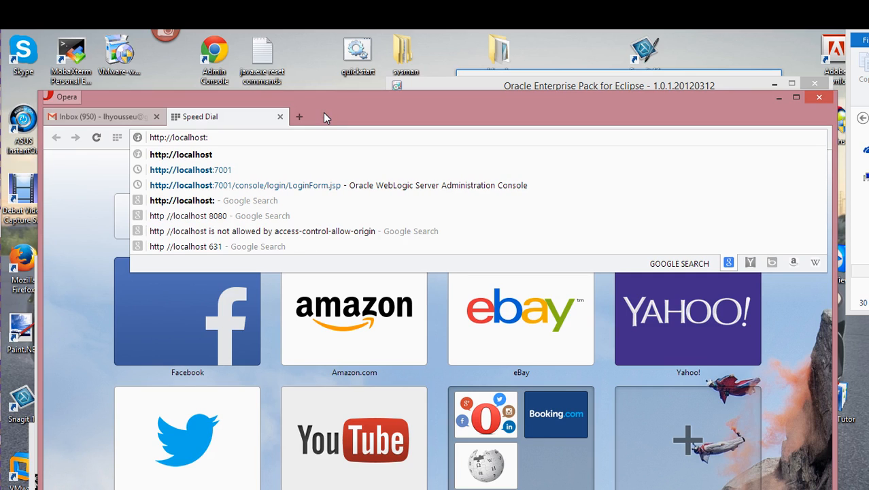
text(7005)
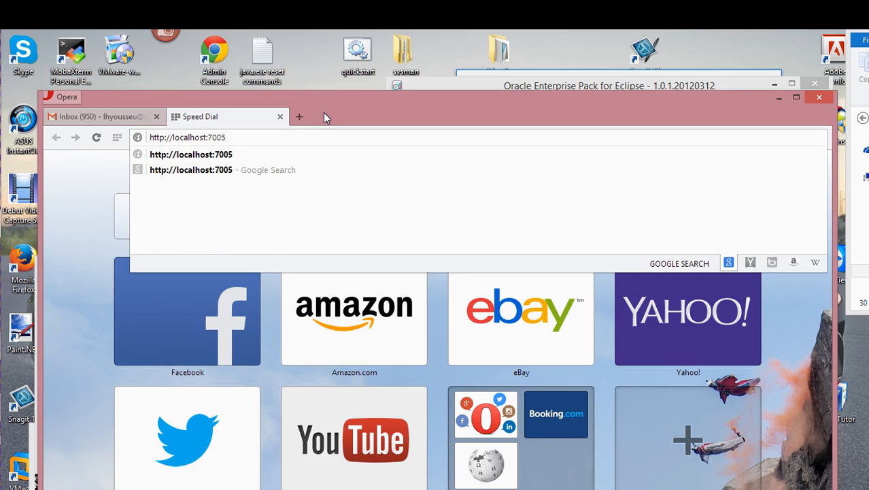
text(/console)
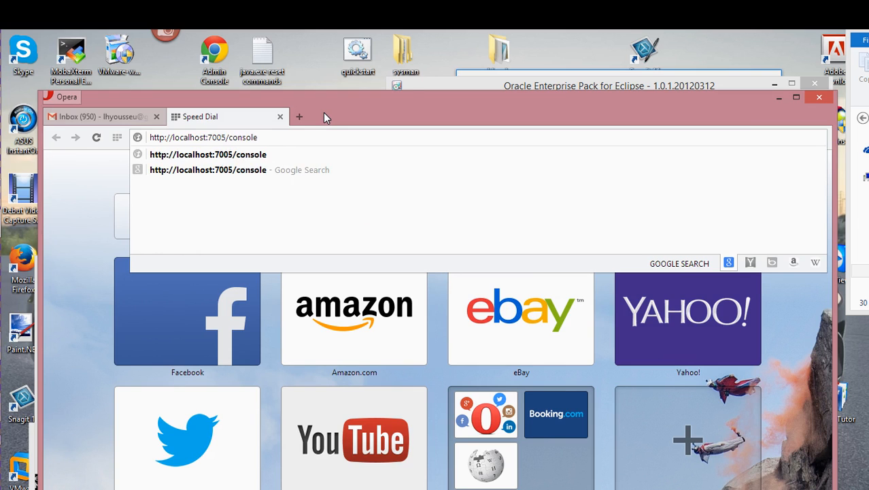
key(Return)
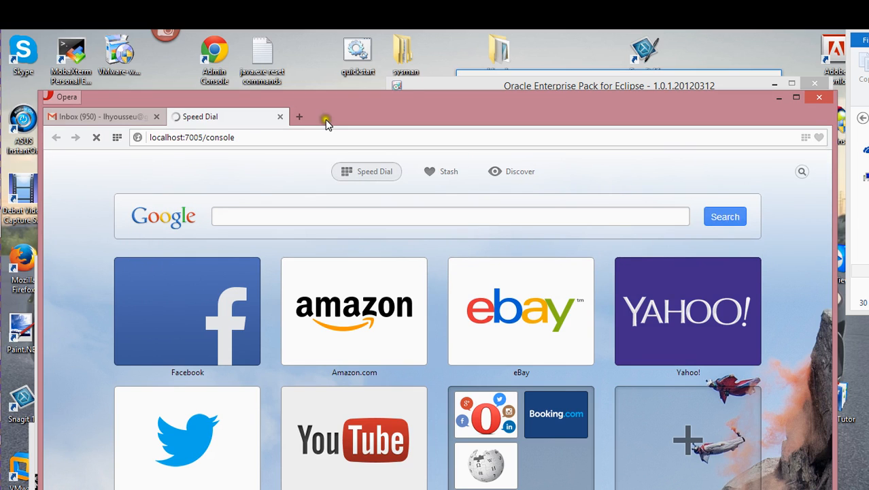
drag(344, 108, 332, 62)
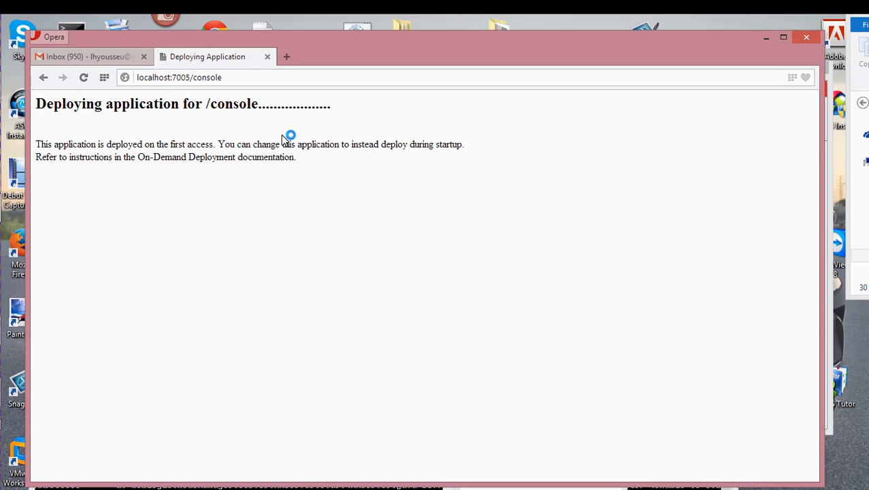
- Wait for the console to deploy and bring the landry_projects\domains folder window over the browser
click(330, 88)
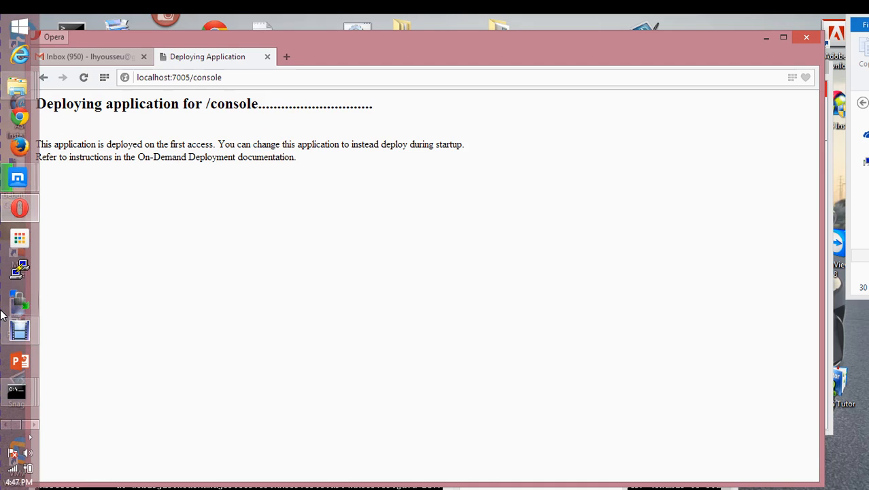
mouse_move(13, 224)
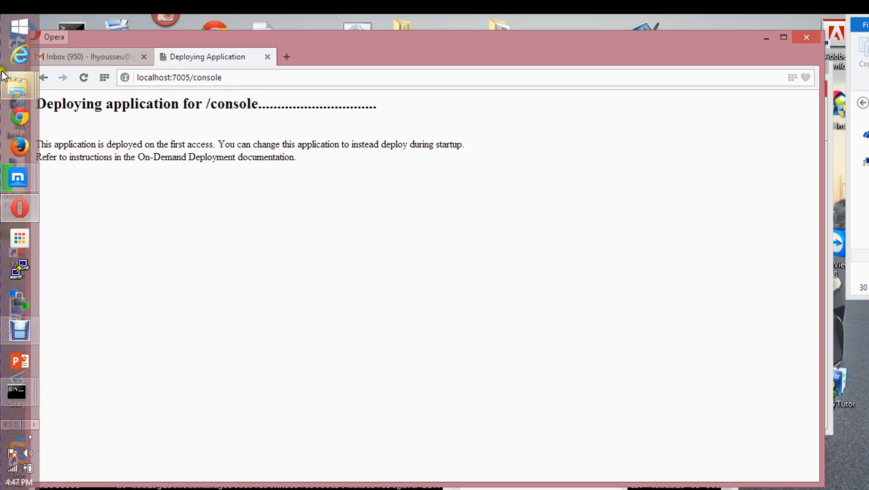
mouse_move(17, 86)
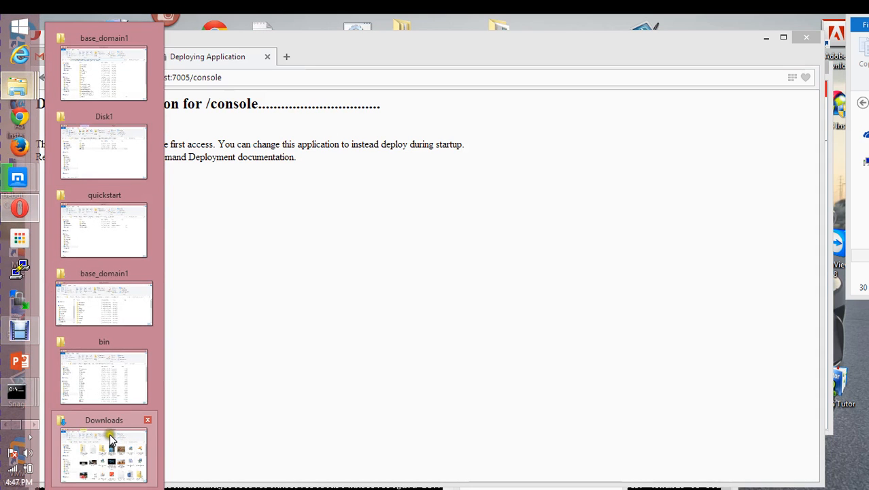
mouse_move(117, 286)
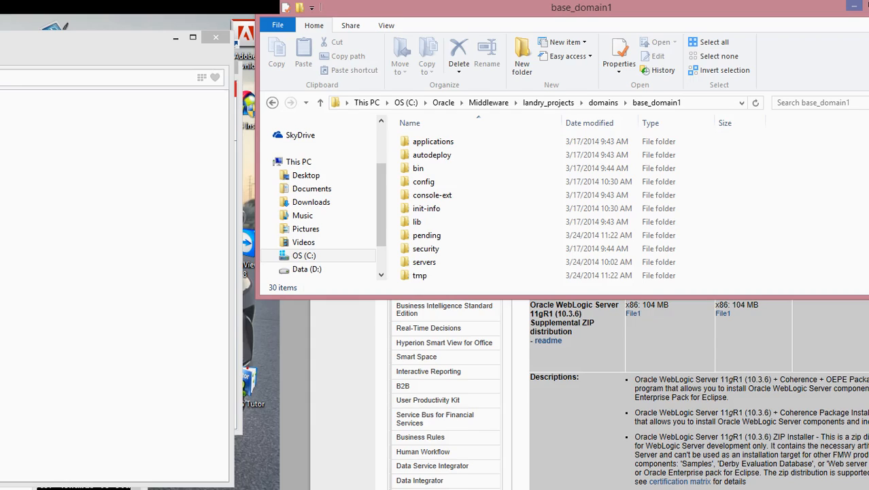
drag(649, 7, 282, 195)
- Open the base_domain2 folder from domains and arrange the File Explorer window
drag(116, 198, 148, 172)
key(BackSpace)
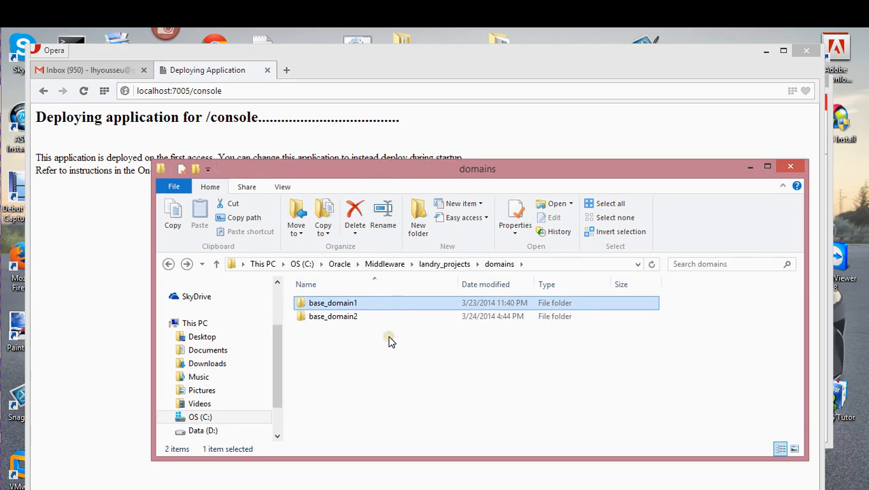
key(BackSpace)
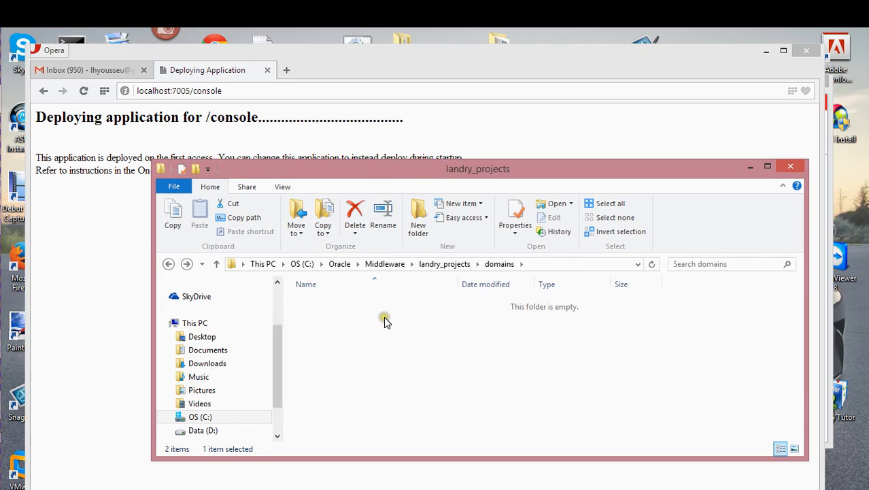
key(Return)
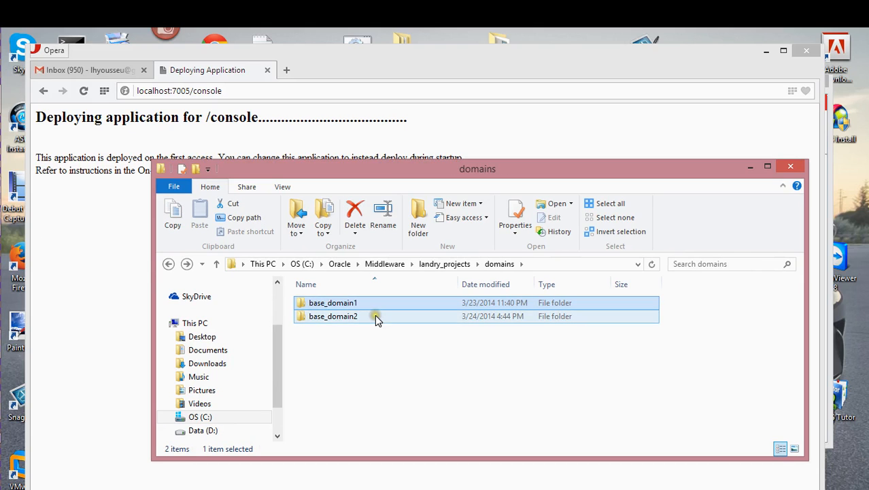
click(375, 316)
key(Return)
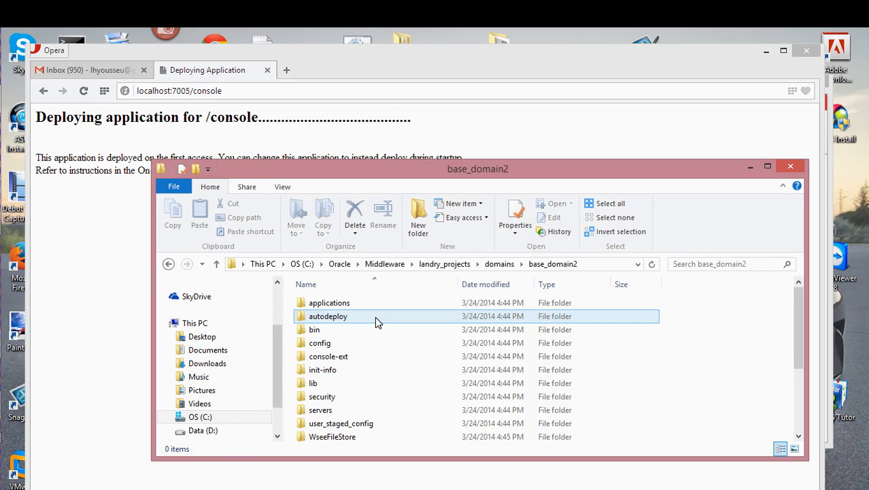
scroll(435, 338, down, 3)
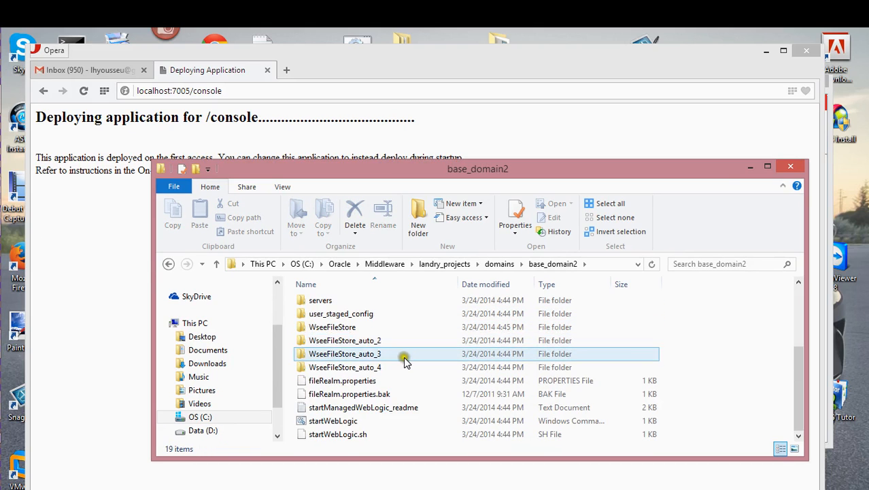
scroll(408, 360, up, 3)
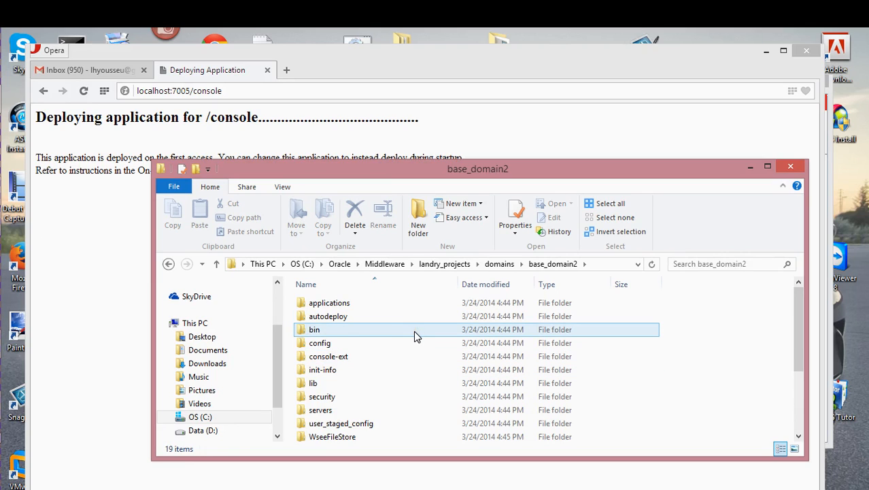
scroll(401, 341, down, 1)
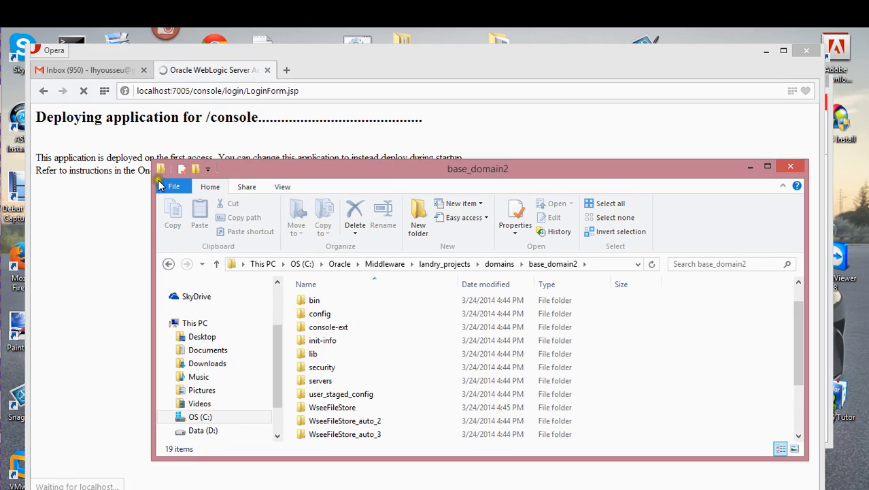
drag(151, 160, 94, 117)
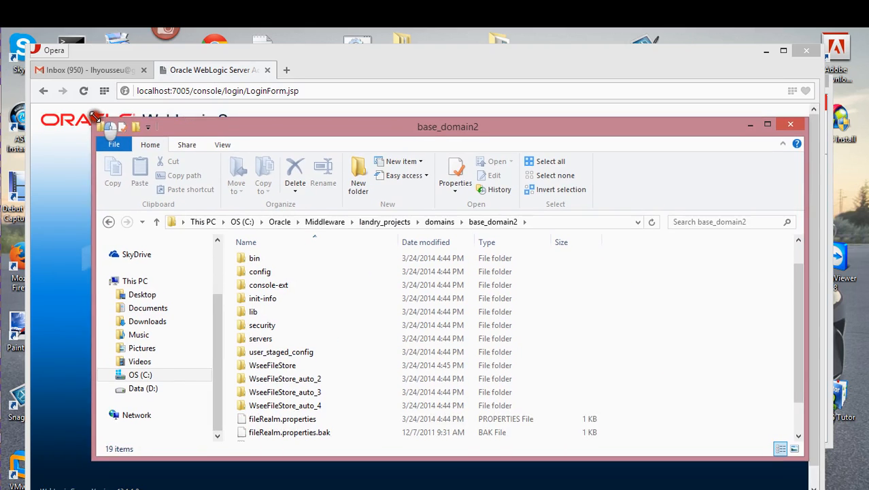
drag(276, 127, 351, 469)
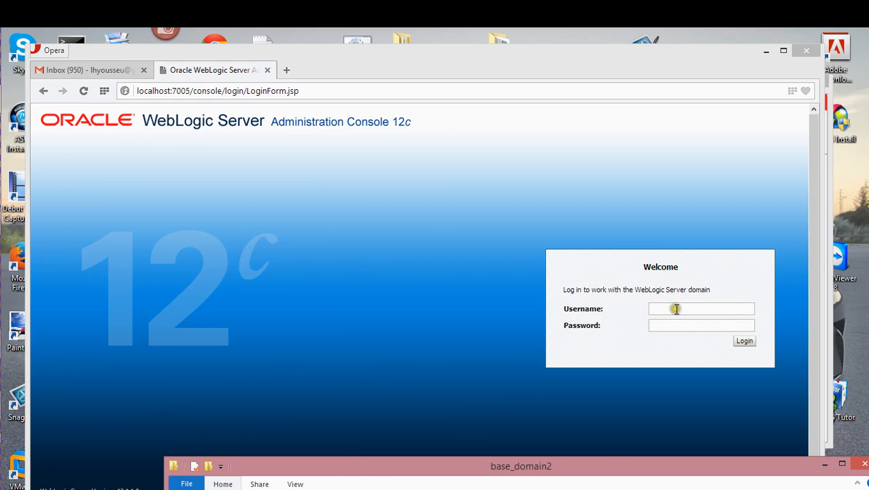
drag(584, 467, 481, 76)
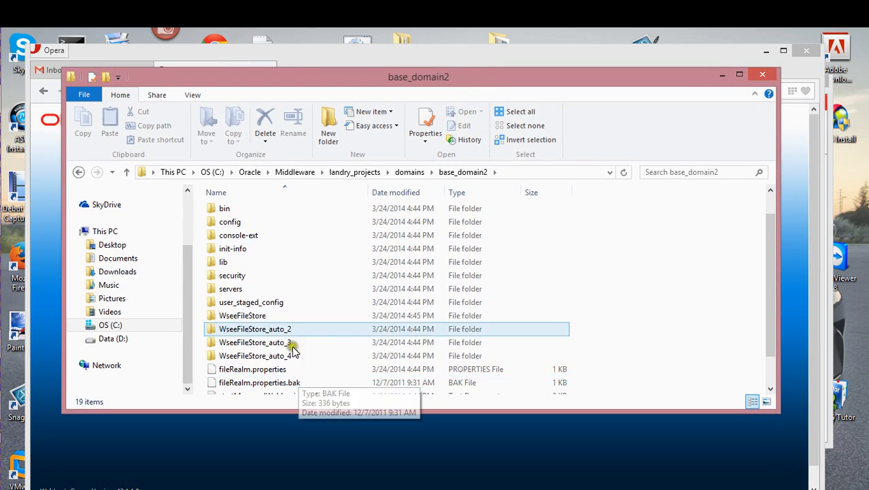
click(271, 317)
scroll(272, 320, down, 2)
scroll(285, 331, up, 3)
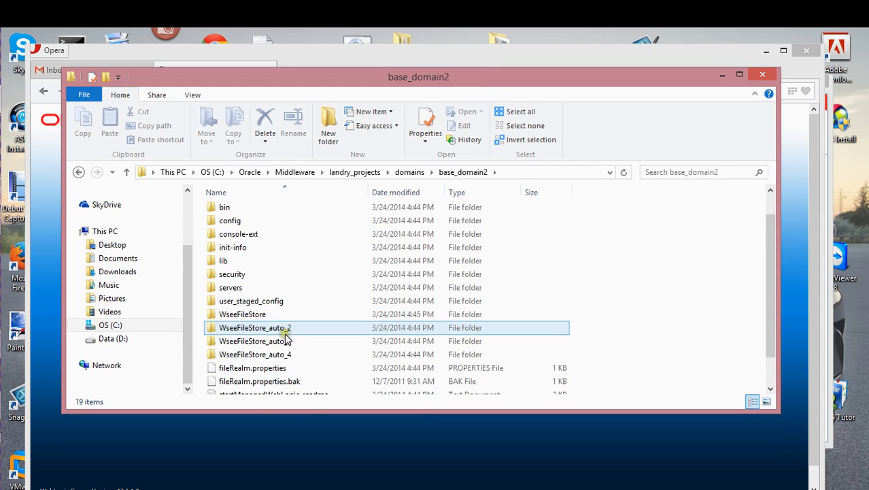
- Navigate into base_domain2's servers\AdminServer1\security folder
click(278, 279)
click(281, 265)
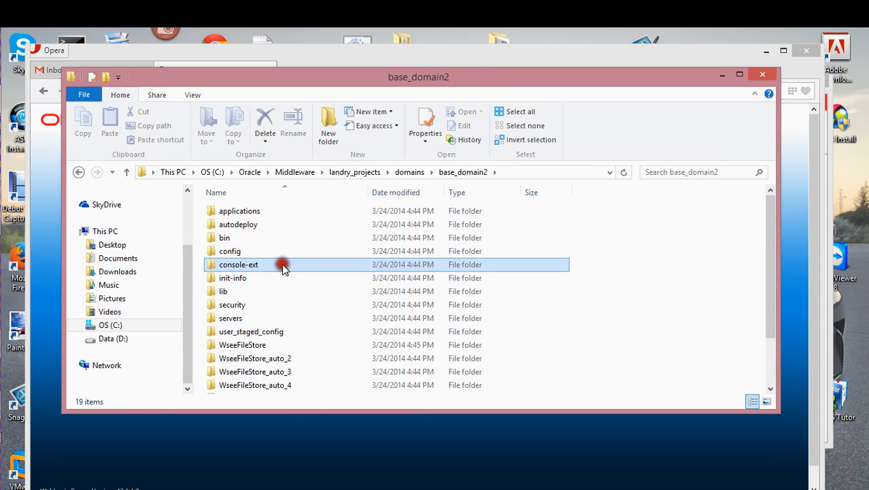
click(269, 318)
double_click(269, 319)
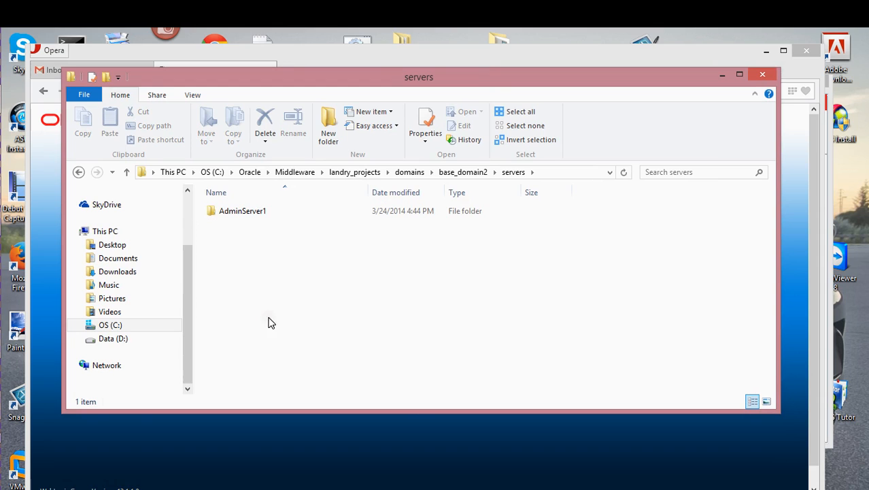
double_click(282, 218)
click(261, 247)
click(260, 210)
click(257, 236)
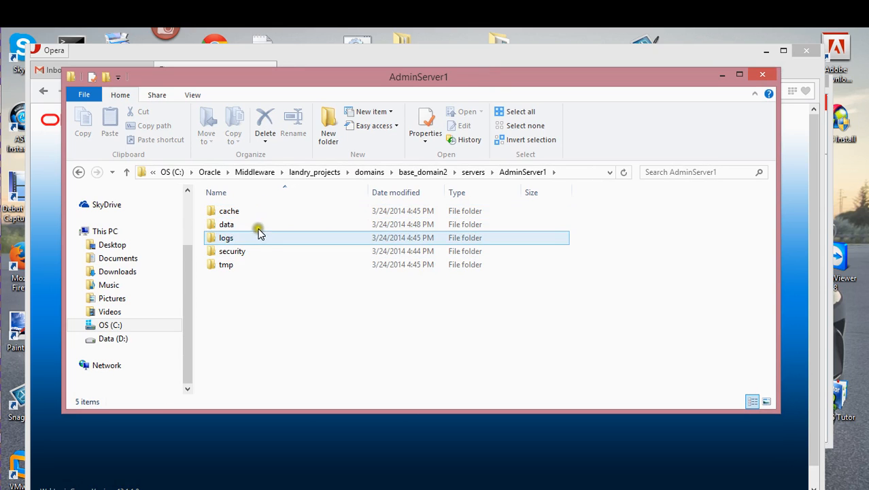
click(252, 249)
double_click(252, 250)
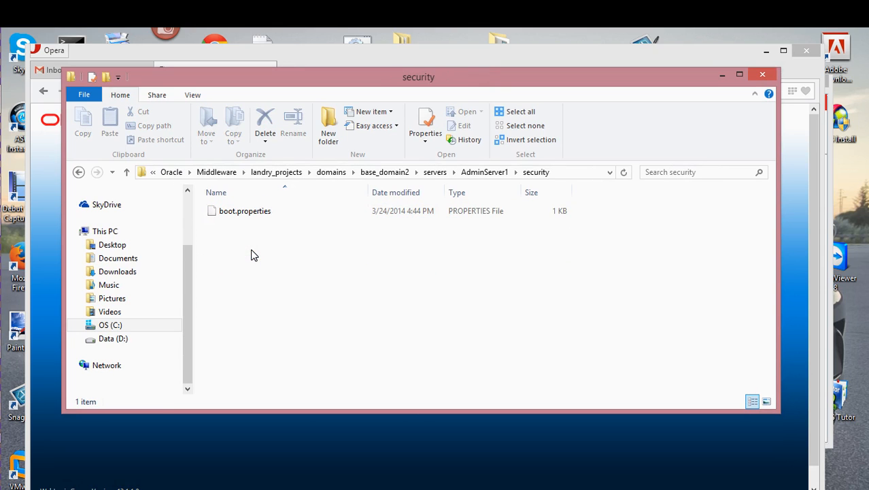
key(BackSpace)
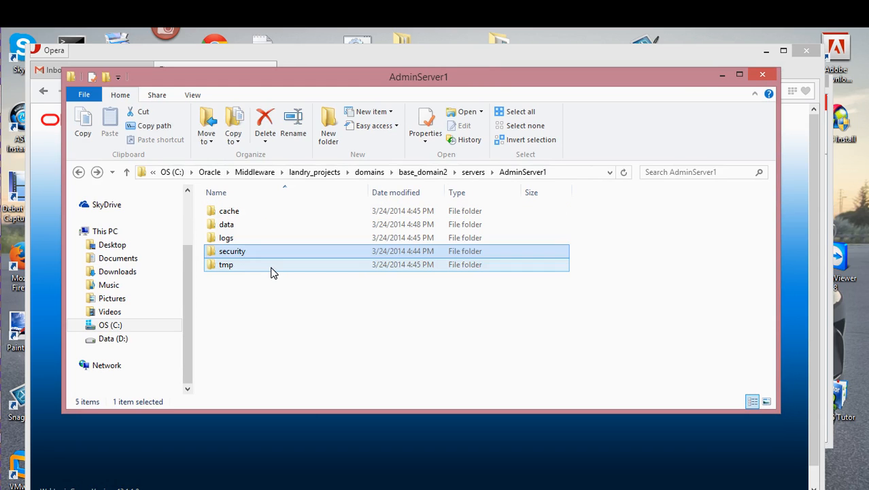
double_click(268, 251)
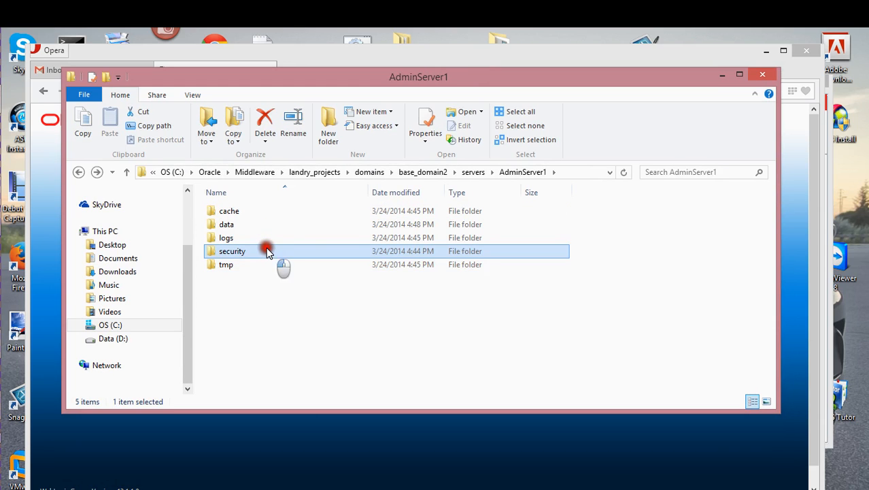
- Open boot.properties with Edit with Notepad++
click(262, 212)
right_click(260, 211)
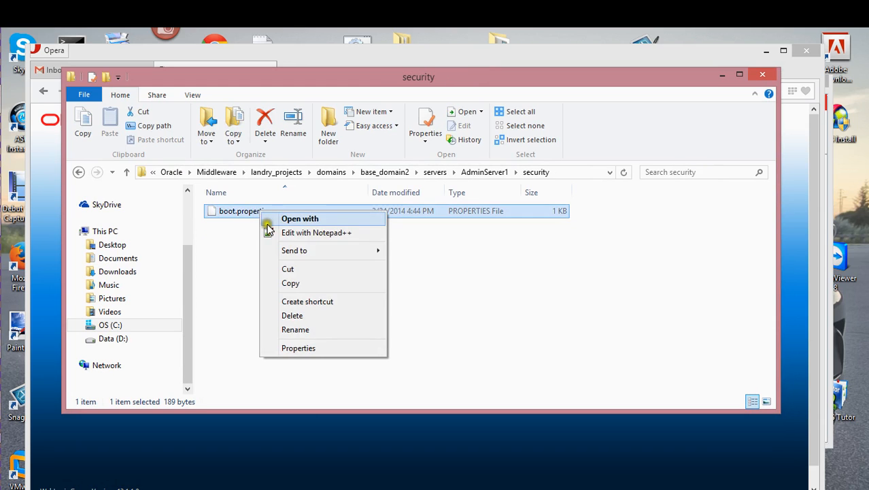
click(273, 231)
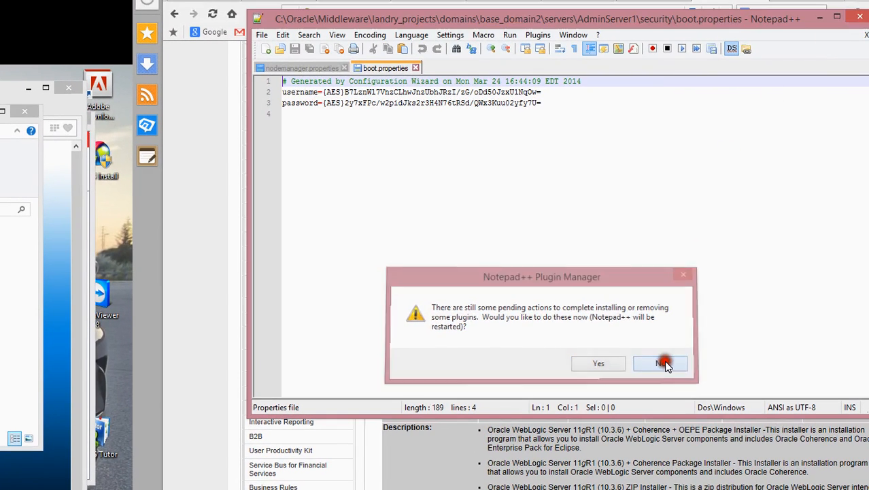
- Decline the Notepad++ Plugin Manager actions and close the editor
click(662, 362)
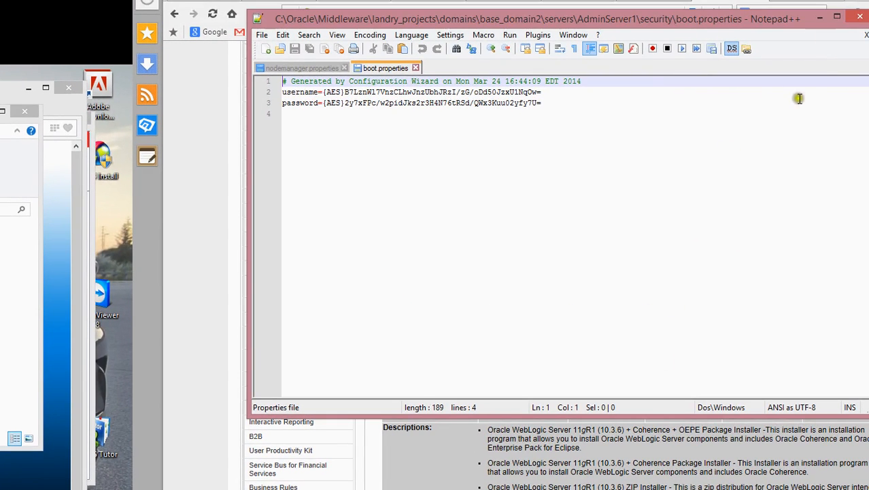
click(856, 18)
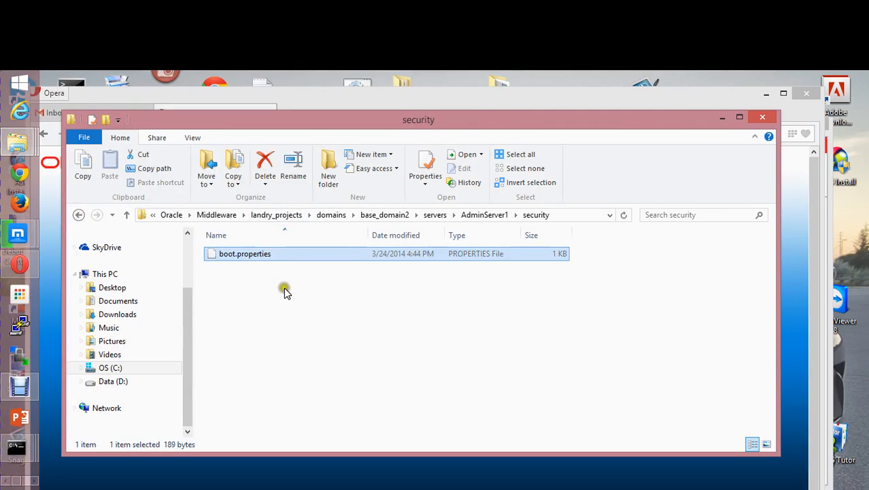
- Go up to base_domain2\security and open DefaultAuthenticatorInit.ldift with Edit with Notepad++
key(BackSpace)
key(BackSpace)
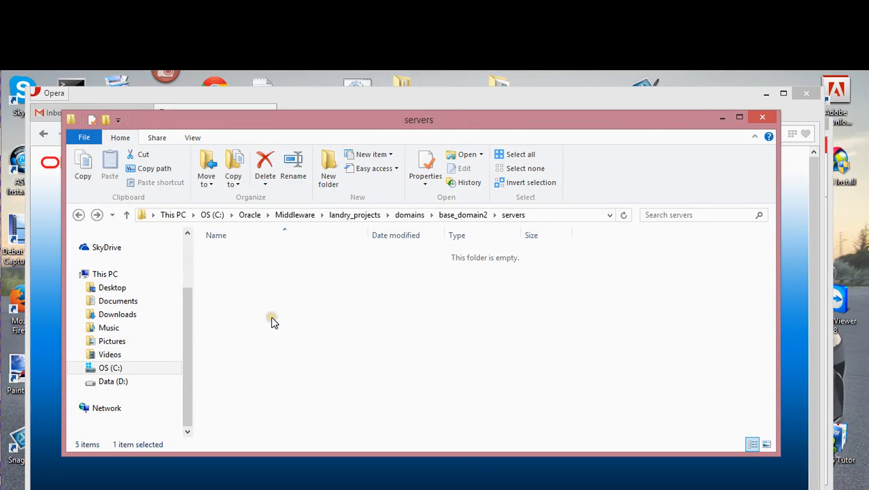
key(BackSpace)
scroll(272, 323, down, 2)
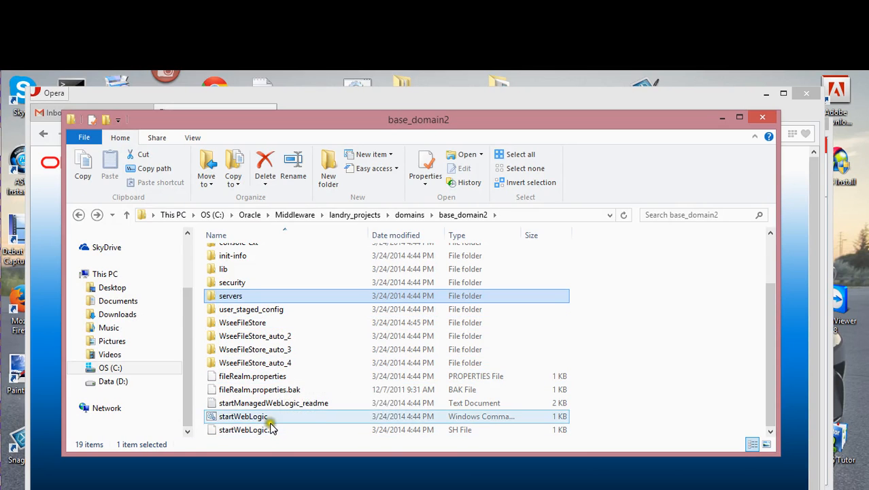
scroll(255, 378, up, 2)
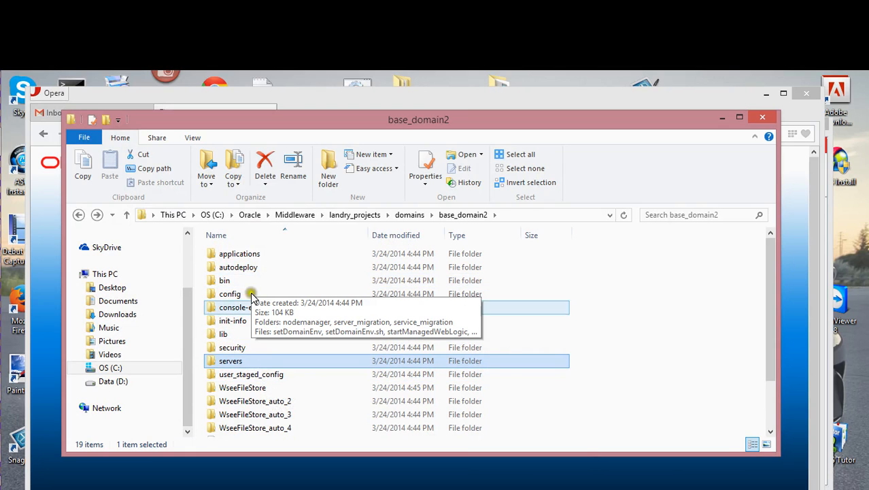
double_click(253, 347)
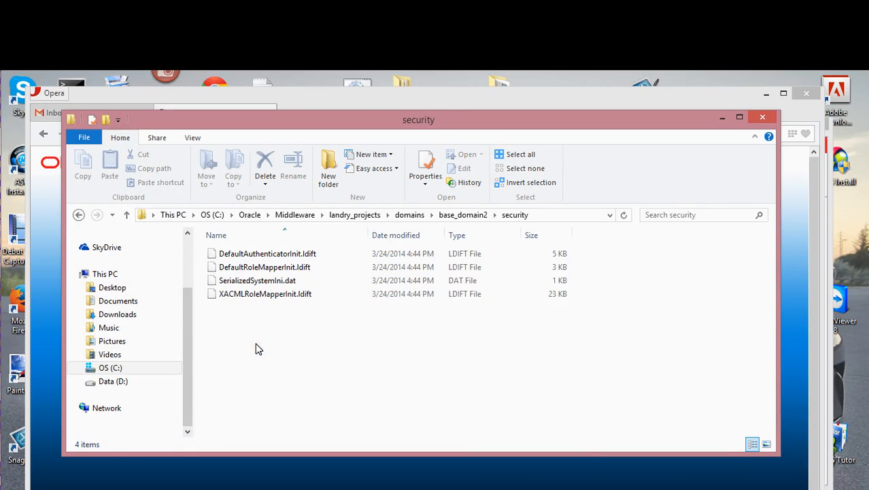
click(268, 282)
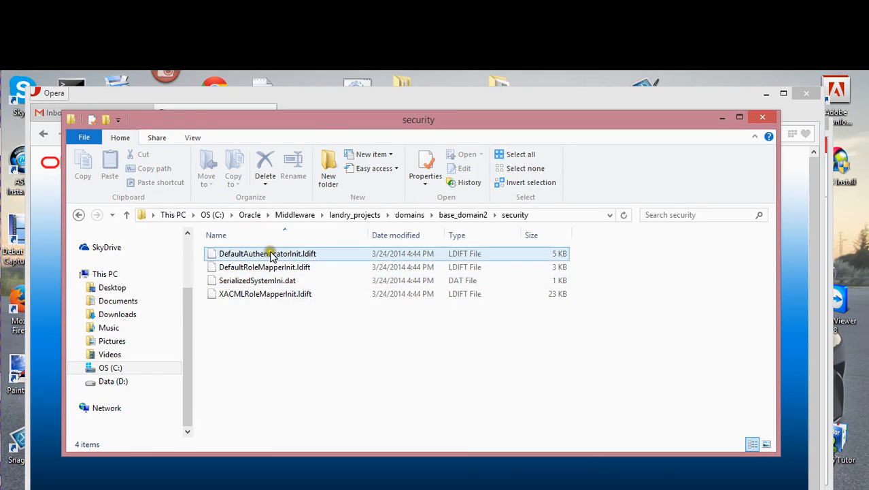
click(269, 251)
right_click(270, 252)
click(300, 274)
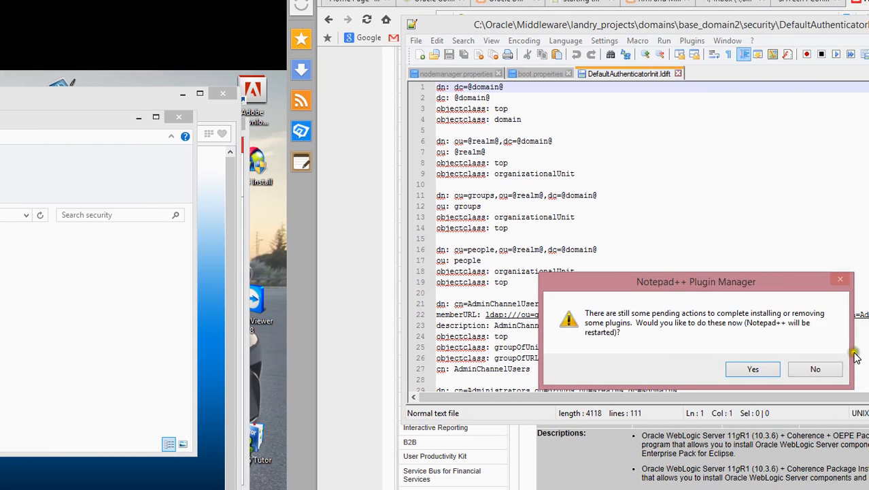
- Decline the plugin actions, move Notepad++ left, and close the boot.properties and nodemanager.properties tabs
click(819, 369)
drag(713, 29, 300, 121)
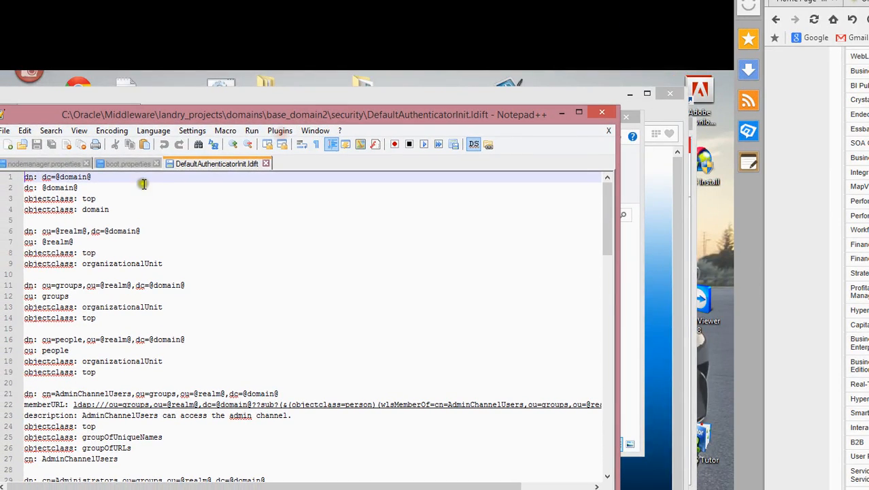
click(151, 164)
click(157, 163)
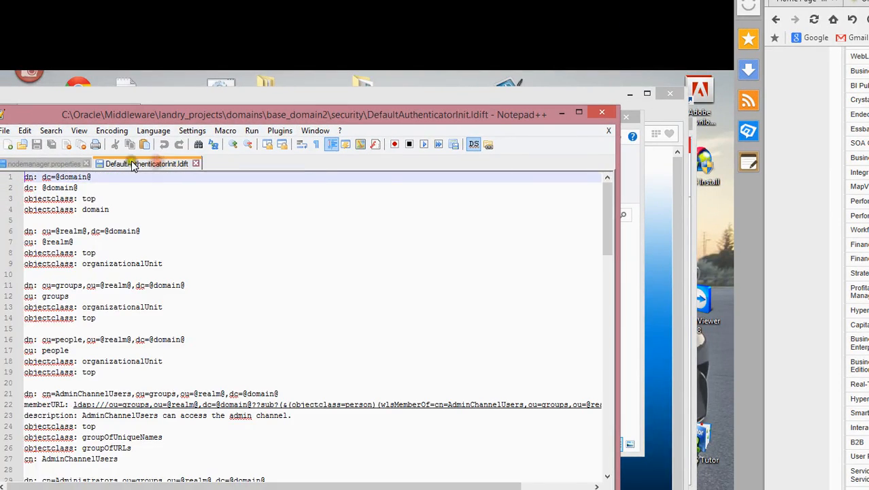
click(86, 164)
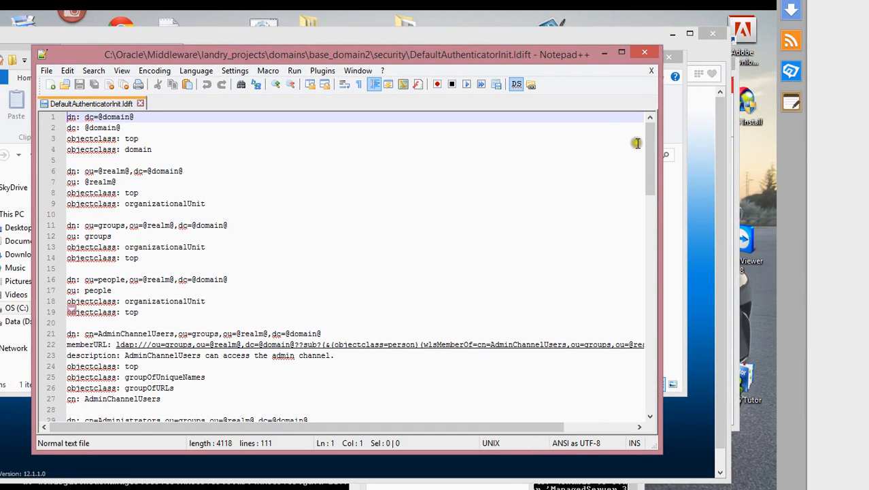
- Scroll through the LDIF, marking the administrator's cn and sn lines, then move the editor down
drag(650, 141, 658, 370)
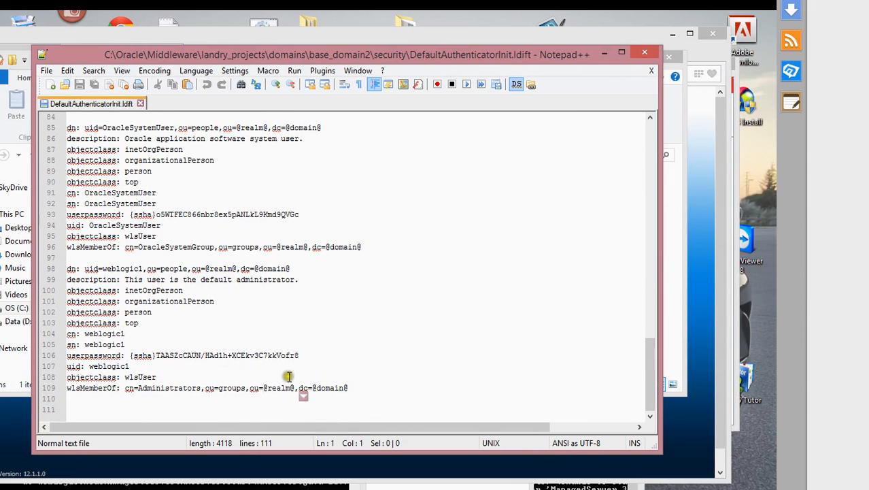
scroll(164, 325, up, 1)
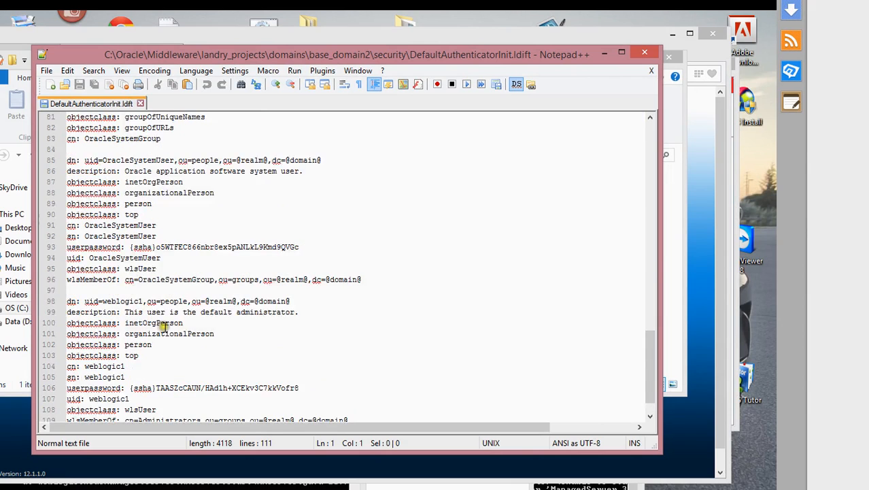
scroll(166, 373, down, 1)
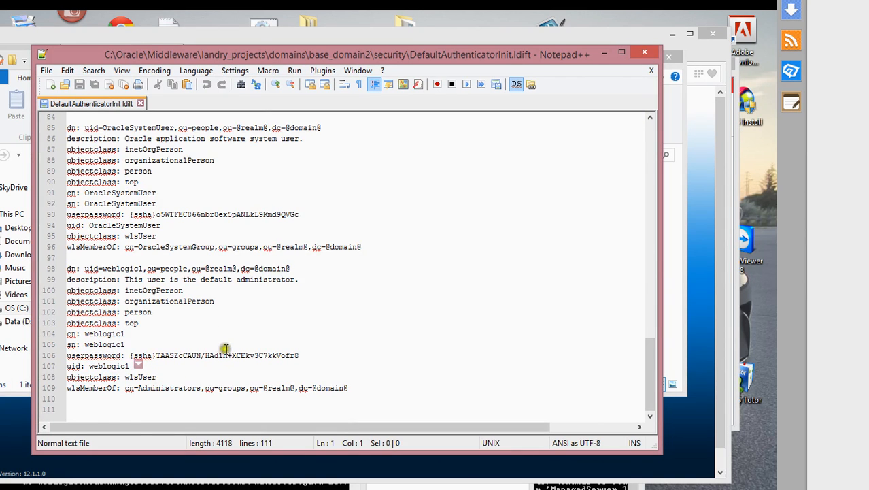
scroll(223, 348, up, 3)
click(326, 235)
scroll(327, 248, up, 4)
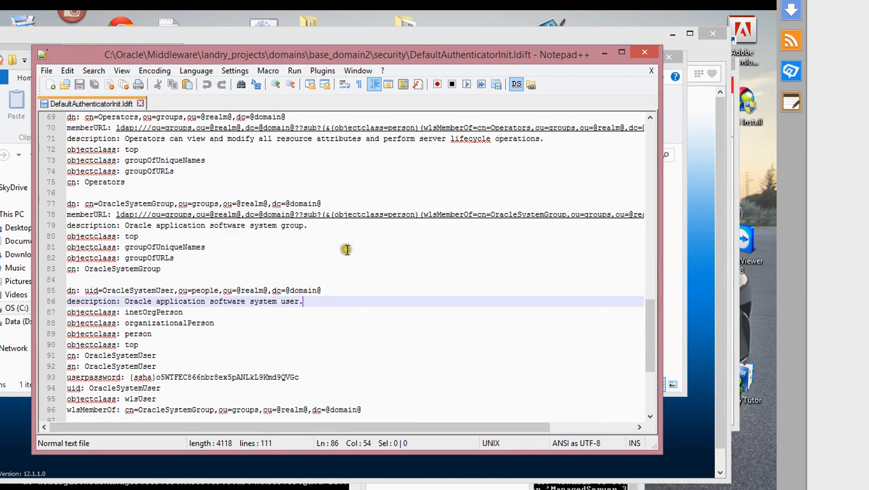
scroll(319, 265, up, 14)
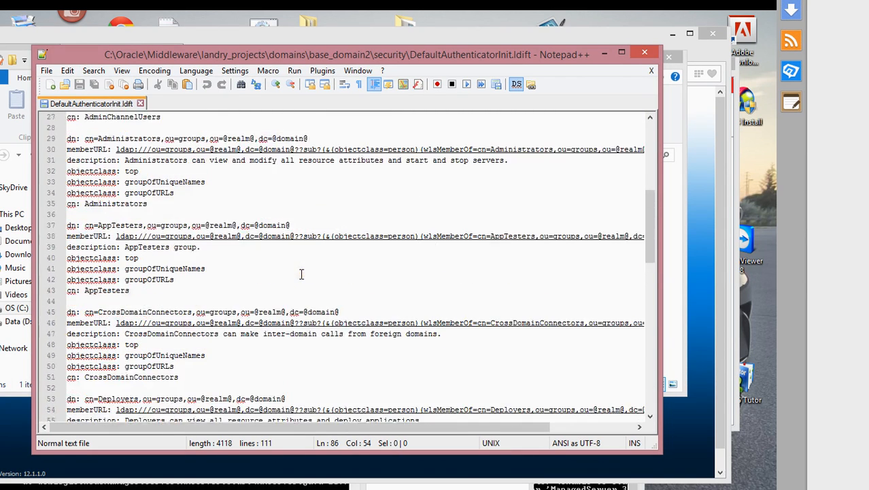
scroll(303, 272, down, 5)
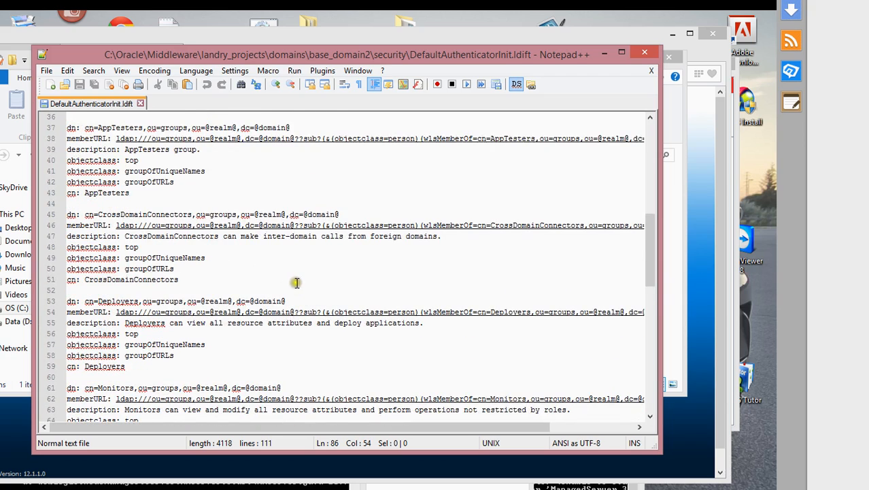
scroll(296, 282, down, 11)
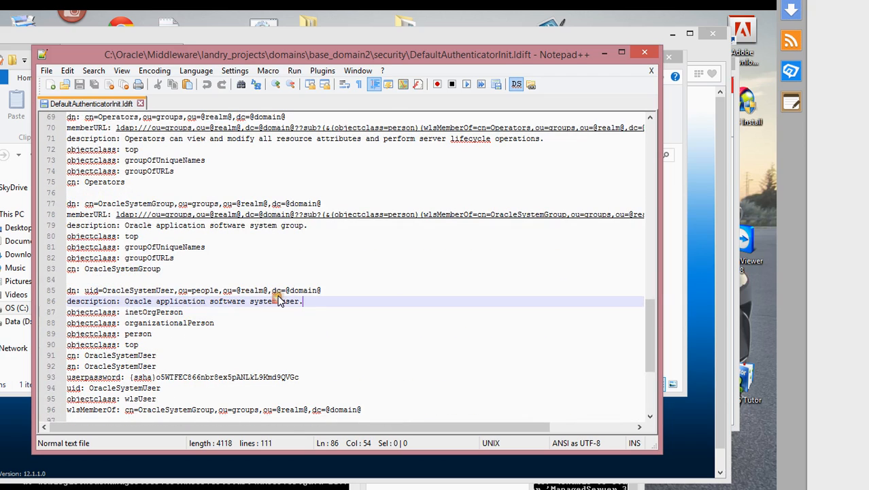
scroll(237, 342, down, 5)
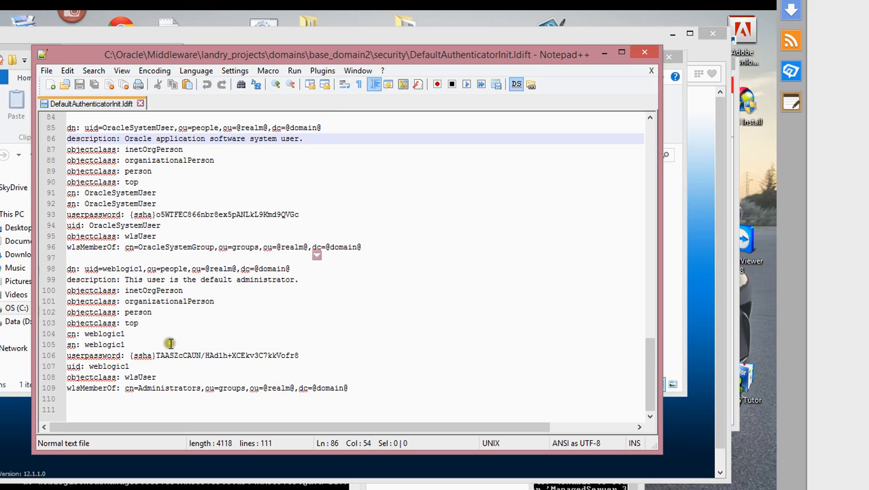
click(128, 333)
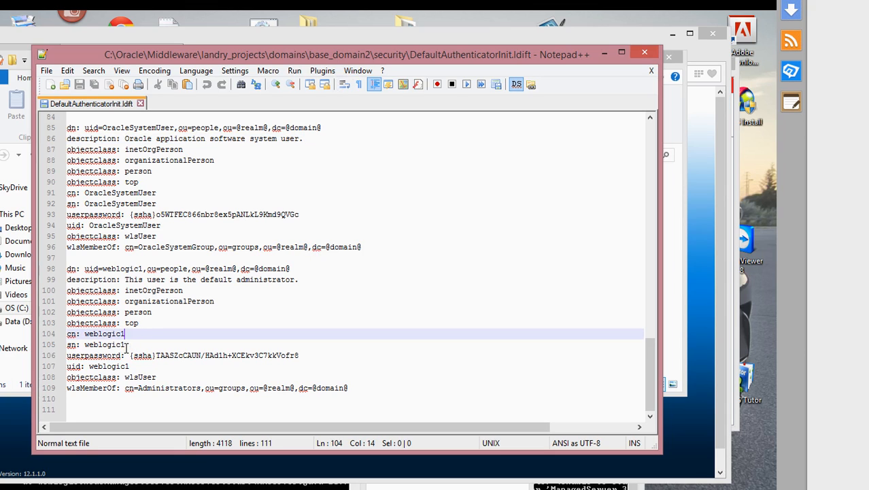
click(126, 345)
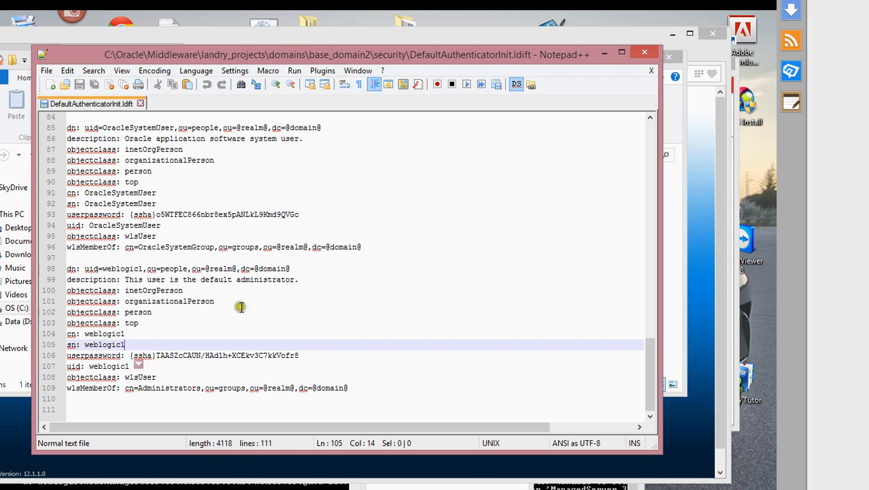
drag(499, 54, 446, 399)
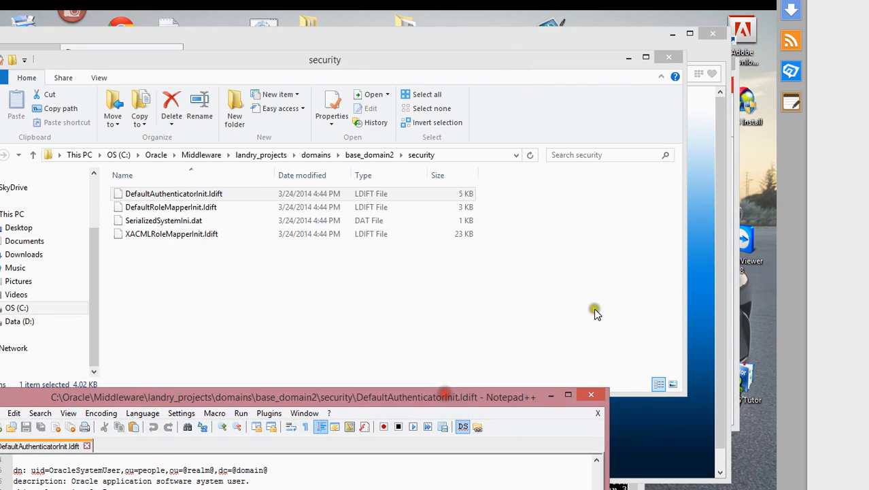
- Log in to the WebLogic console with the administrator username and password
click(699, 244)
click(602, 293)
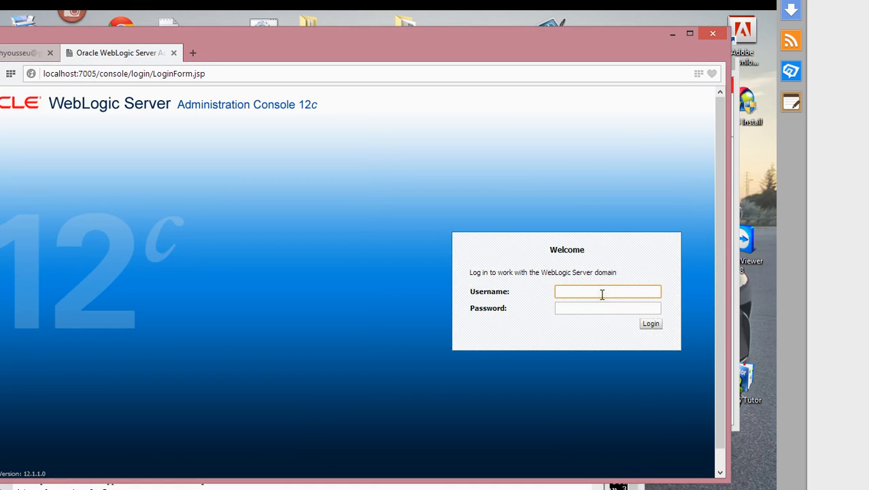
text(web)
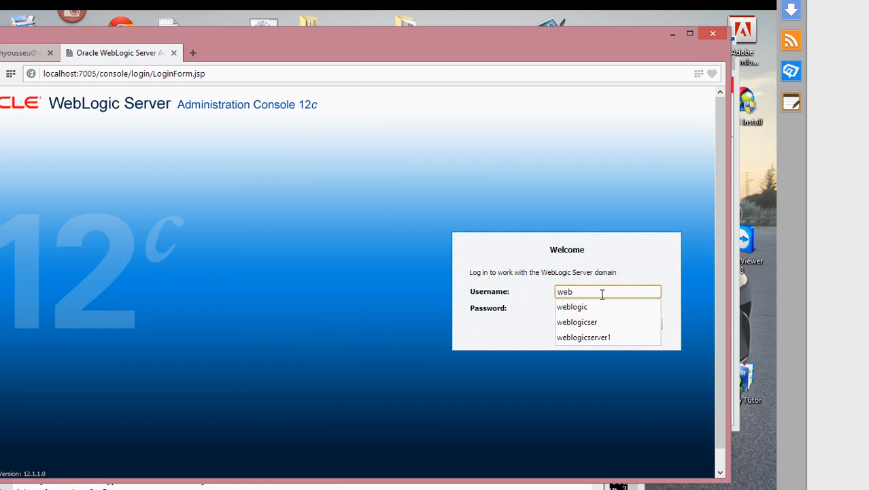
text(logic1)
key(Tab)
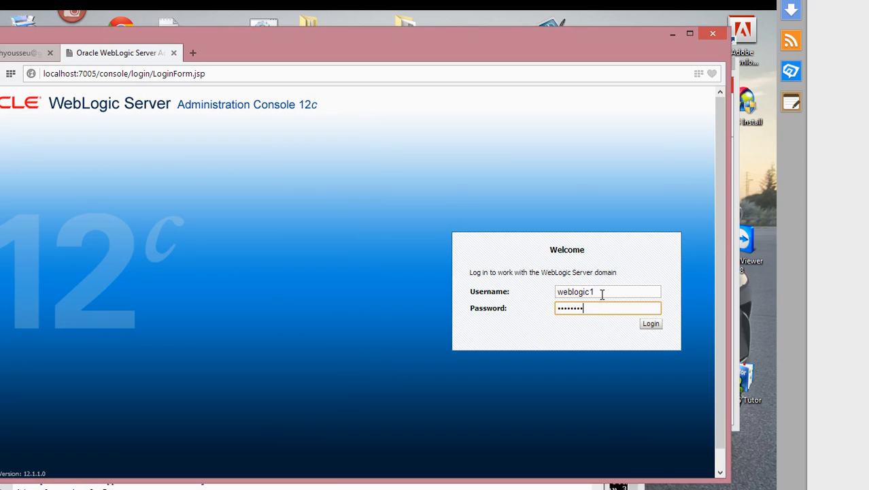
text(weblogic1)
key(Return)
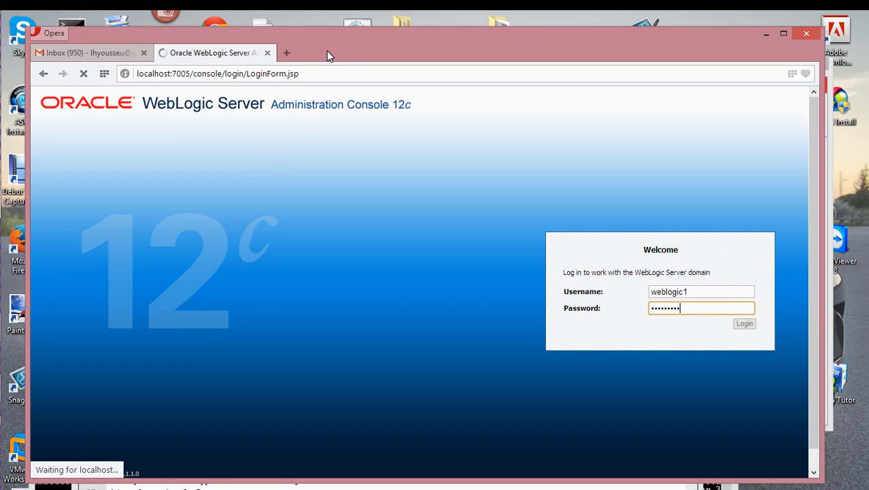
- Shift the browser up slightly and restore the Notepad++ window from the taskbar
drag(326, 51, 324, 31)
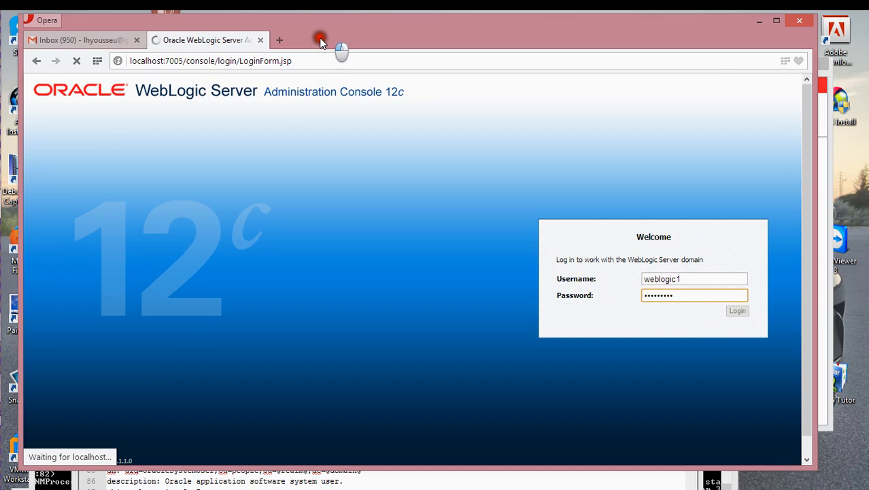
drag(321, 39, 319, 39)
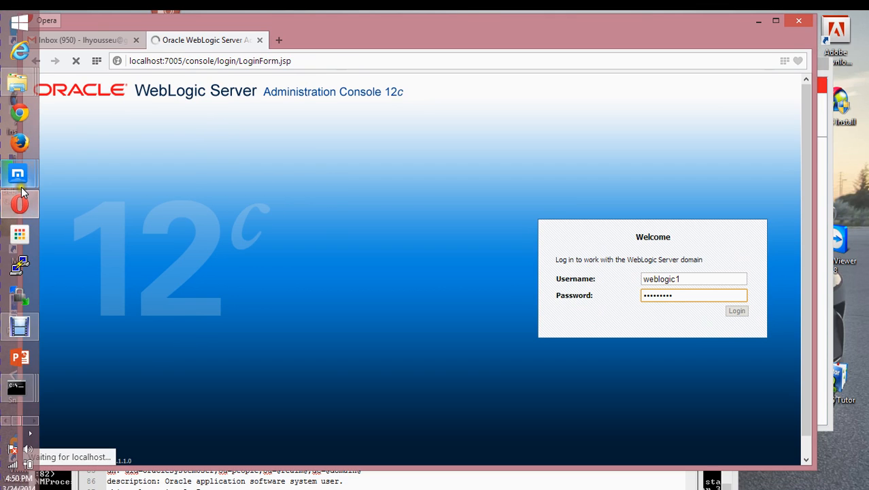
mouse_move(17, 175)
mouse_move(18, 83)
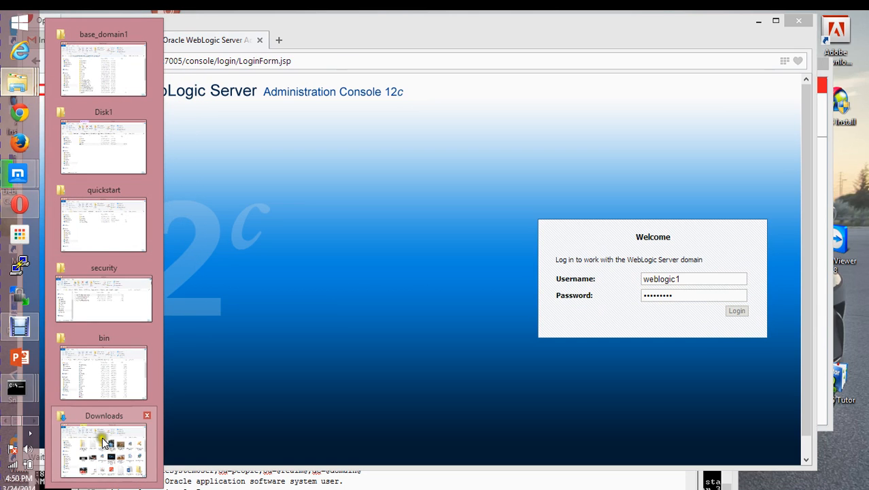
click(30, 423)
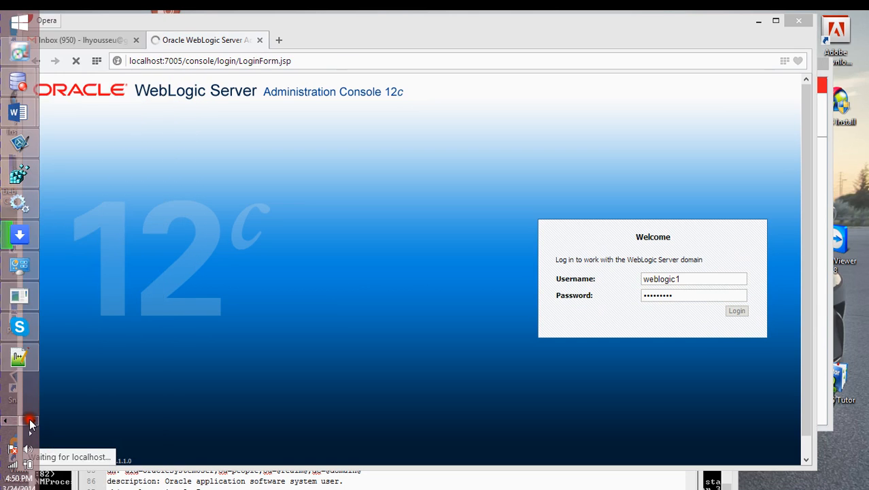
click(24, 358)
drag(270, 396, 856, 108)
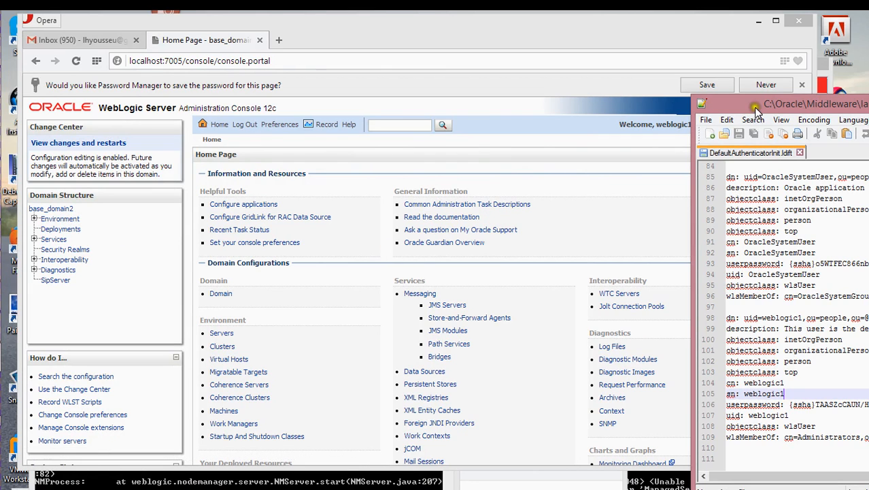
- Close Notepad++ and maximize Opera on the base_domain2 console Home Page
drag(772, 104, 225, 47)
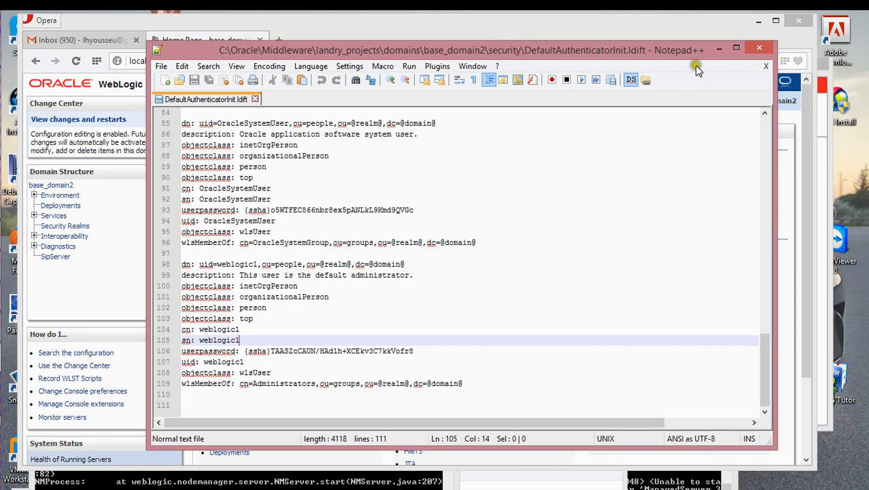
click(760, 52)
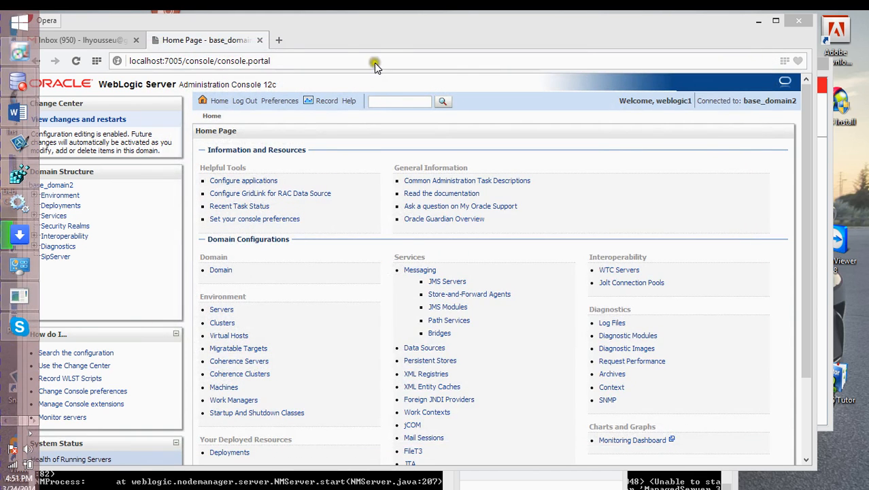
double_click(362, 38)
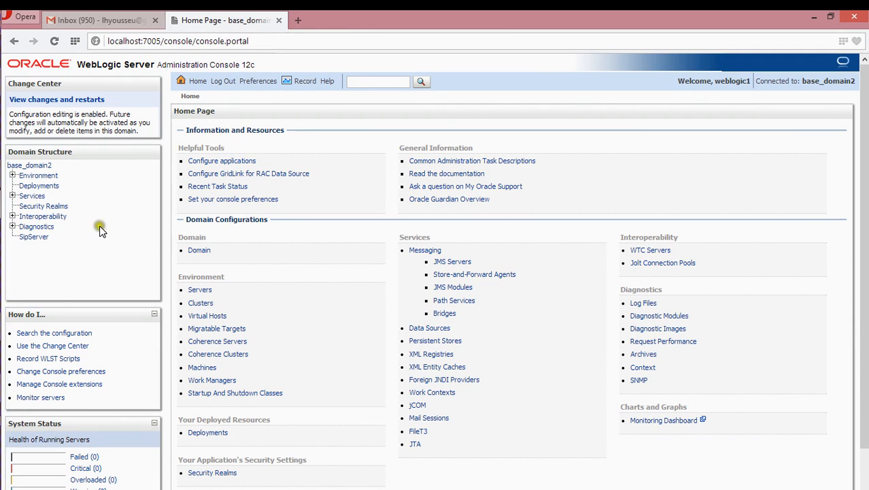
mouse_move(1, 246)
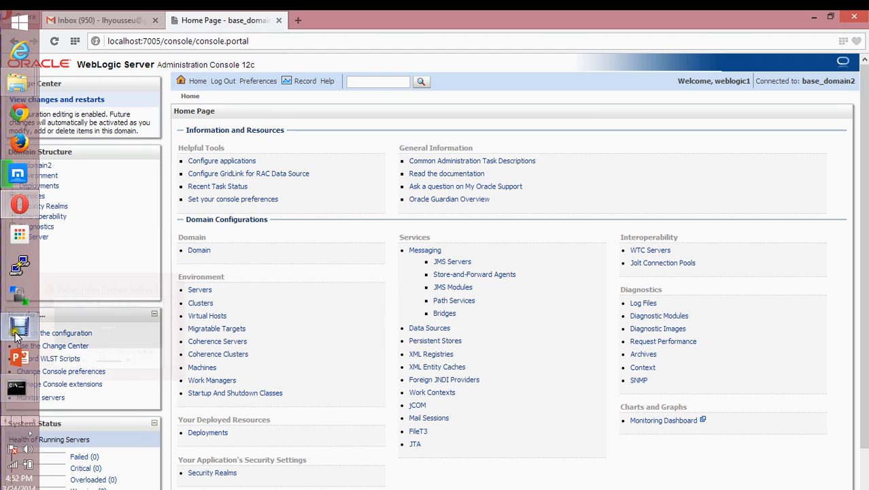